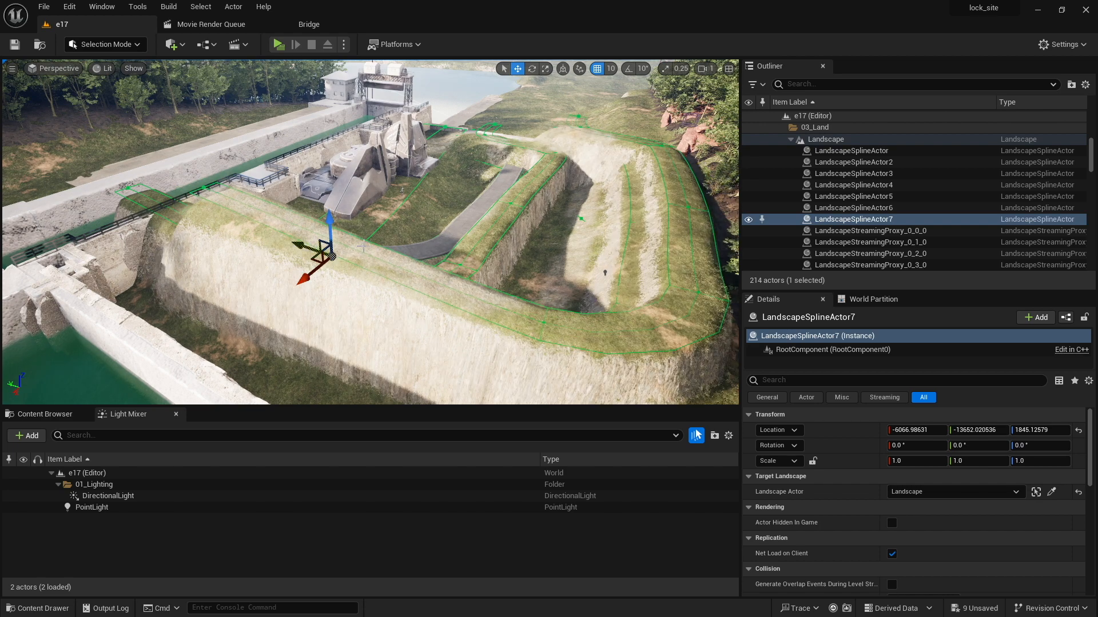
Step: Examine the existing landscape splines and their control point settings in Landscape mode
right_click_drag(371, 232, 170, 207)
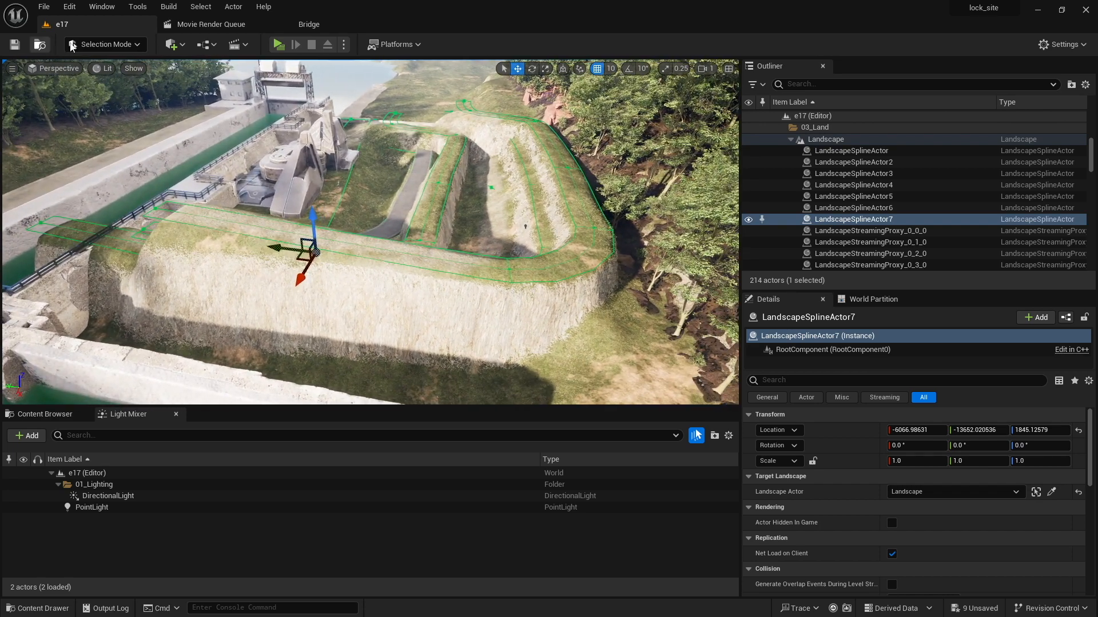
key("shift+2")
left_click(326, 214)
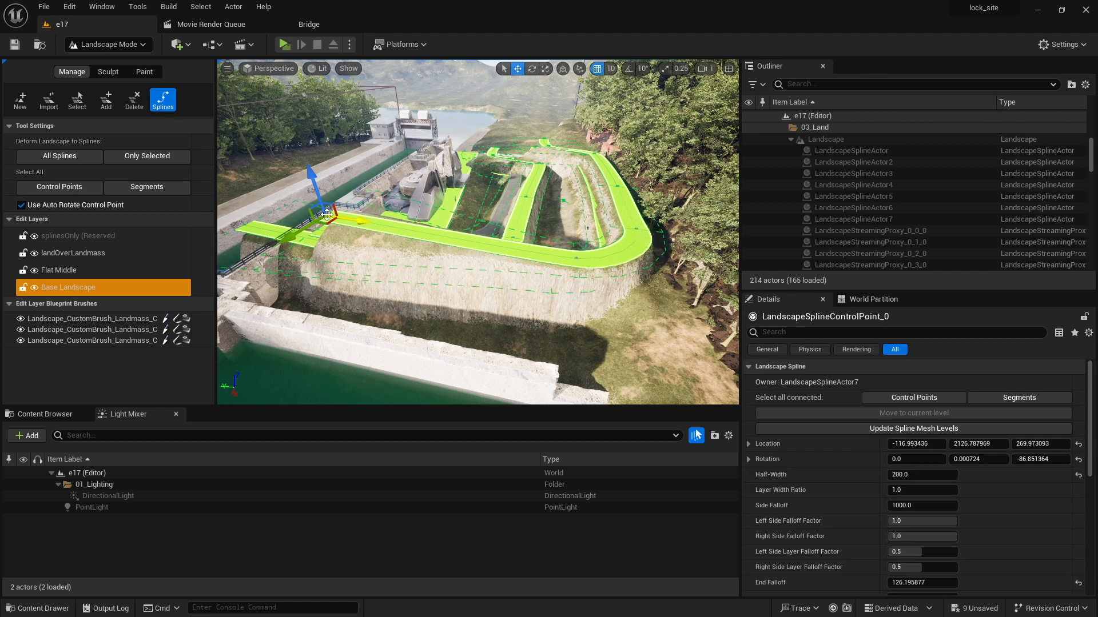
left_click(580, 262)
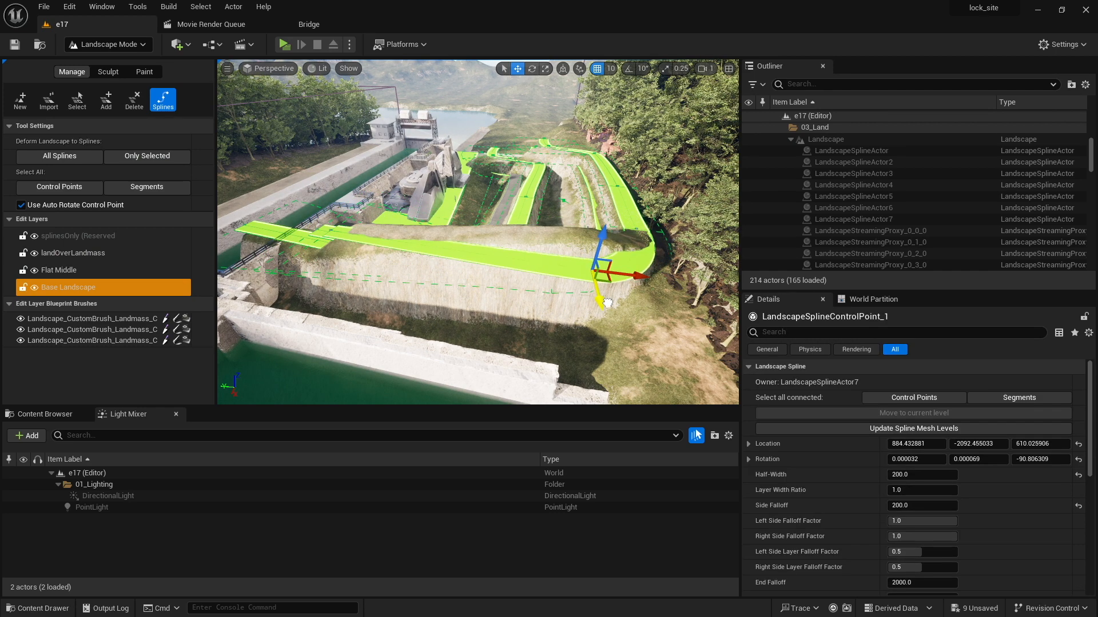
left_click(323, 207)
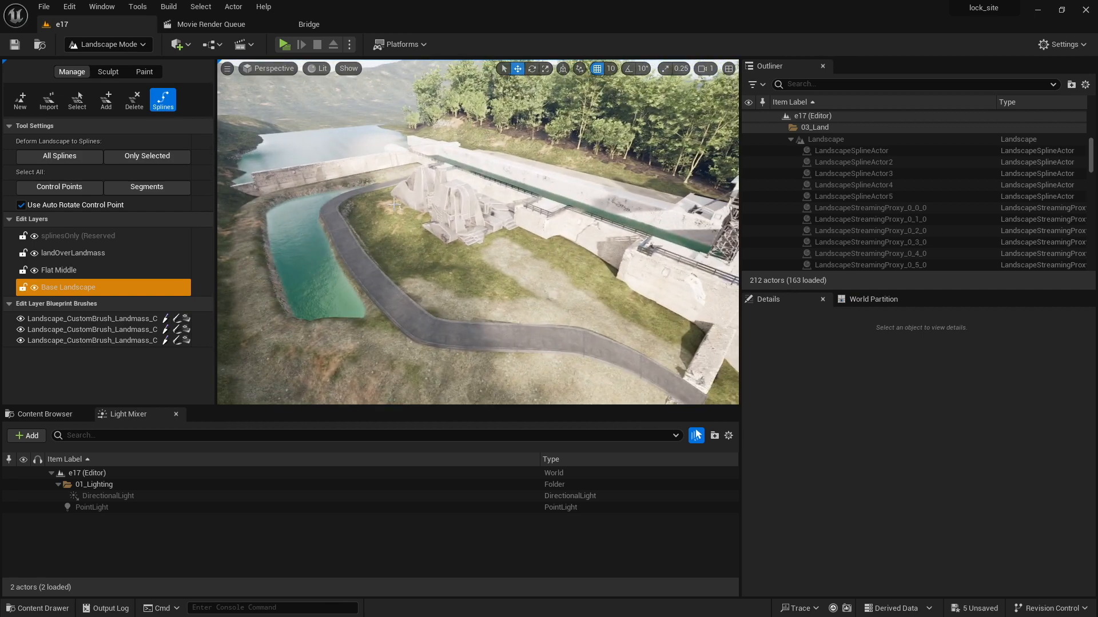
key("ctrl+z")
right_click_drag(394, 205, 458, 220)
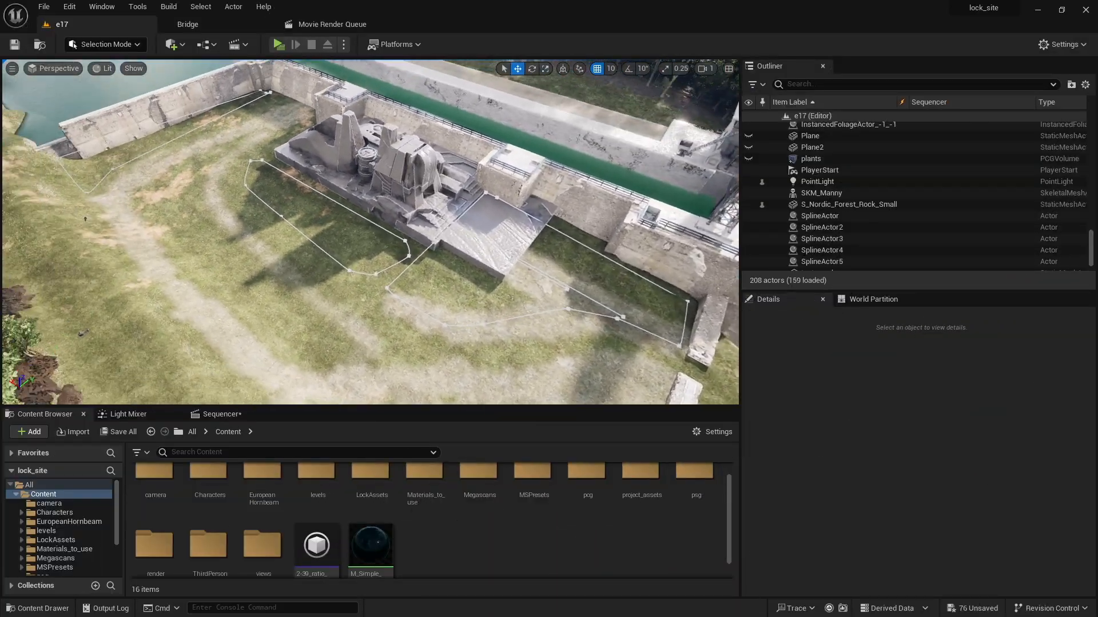
Step: Switch the editor to Landscape mode for working with splines on the lock site terrain
right_click_drag(370, 231, 350, 282)
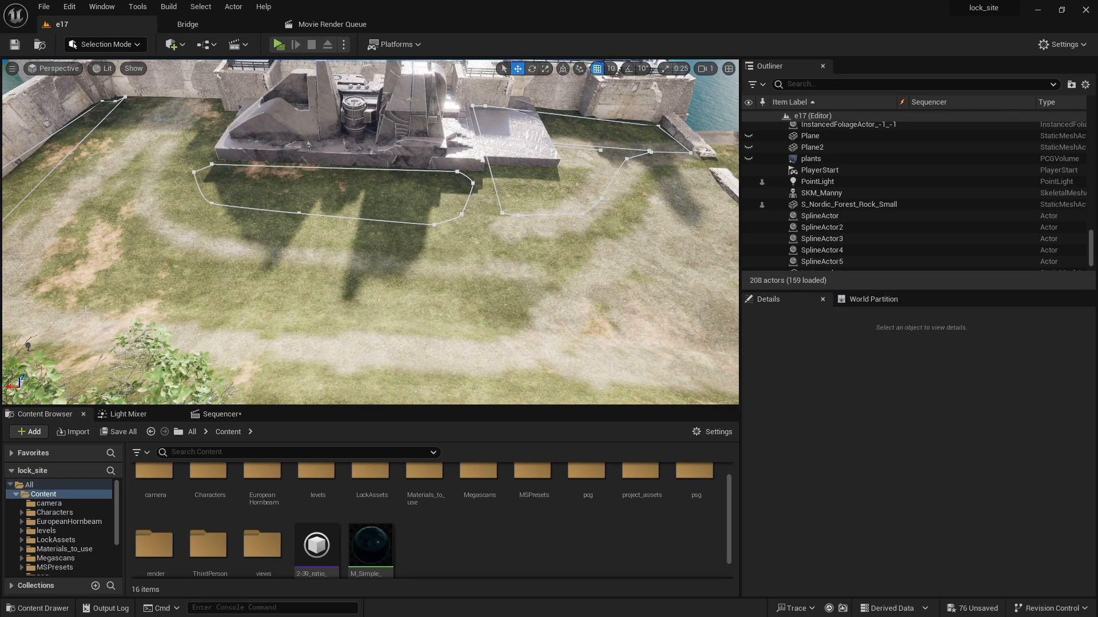
right_click_drag(350, 283, 428, 163)
right_click_drag(523, 310, 533, 323)
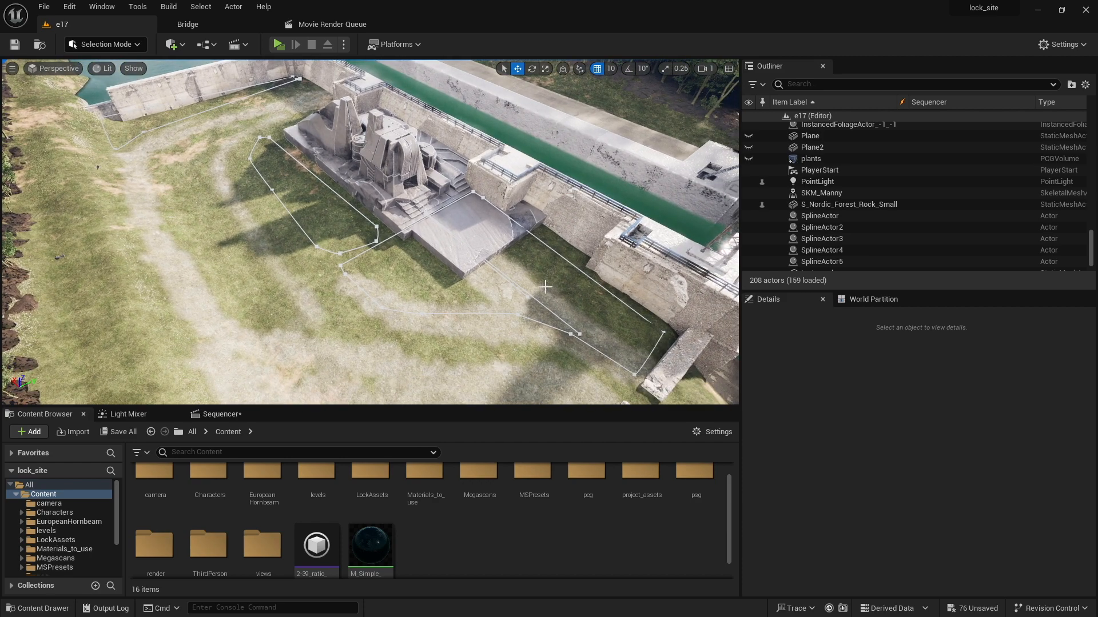
right_click_drag(307, 226, 359, 239)
left_click(130, 43)
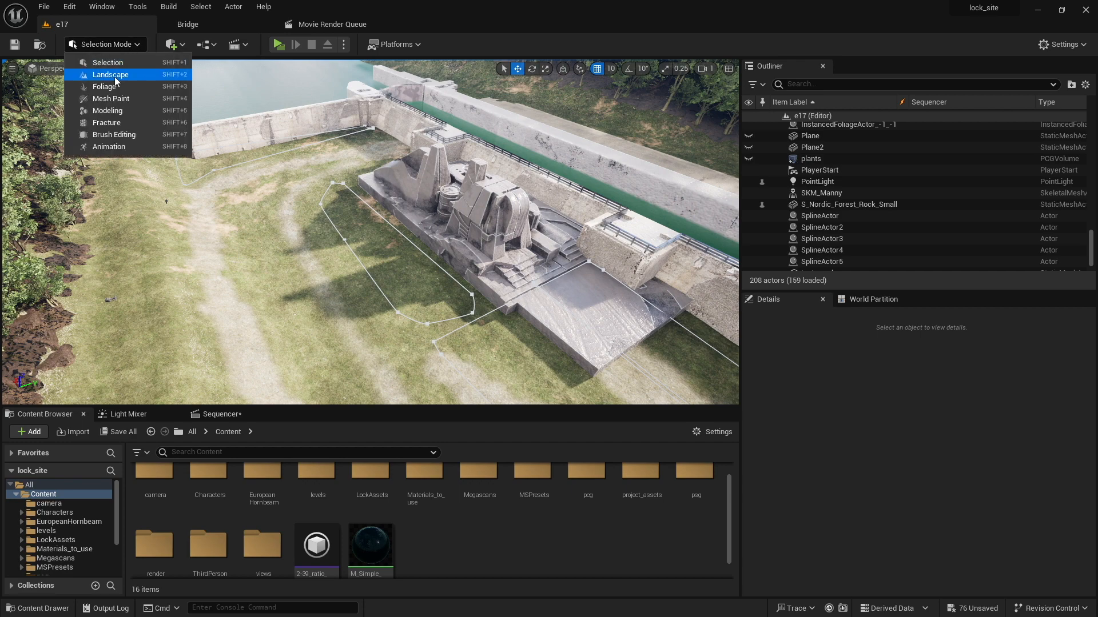
left_click(112, 74)
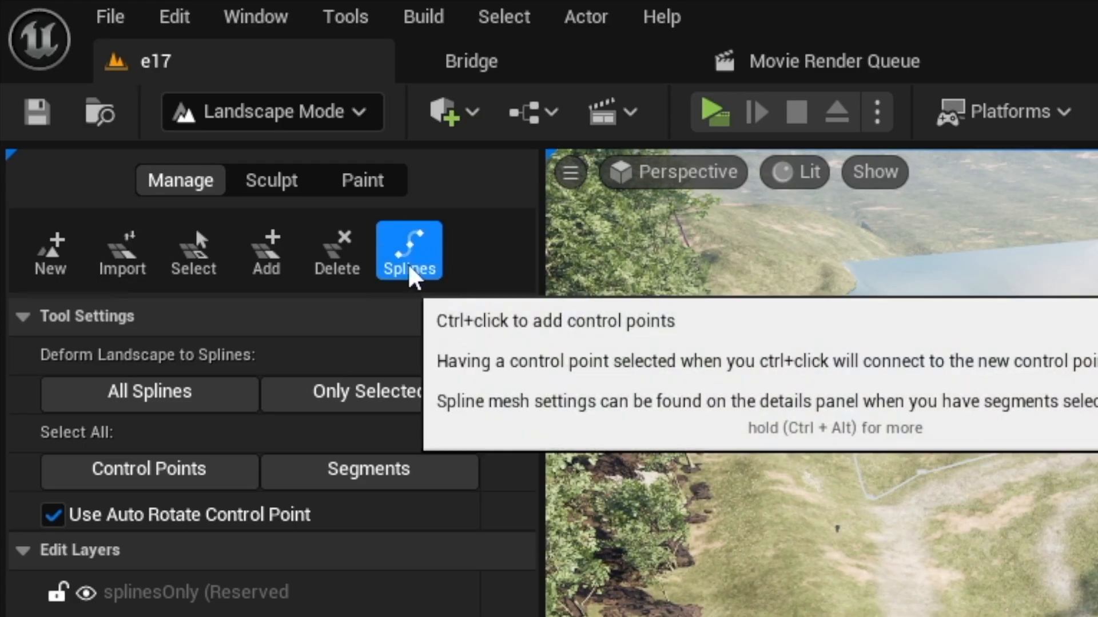
Step: Place two connected landscape spline control points, starting at the concrete wall beside the sculptural structure and running out across the grass
right_click_drag(975, 607, 975, 546)
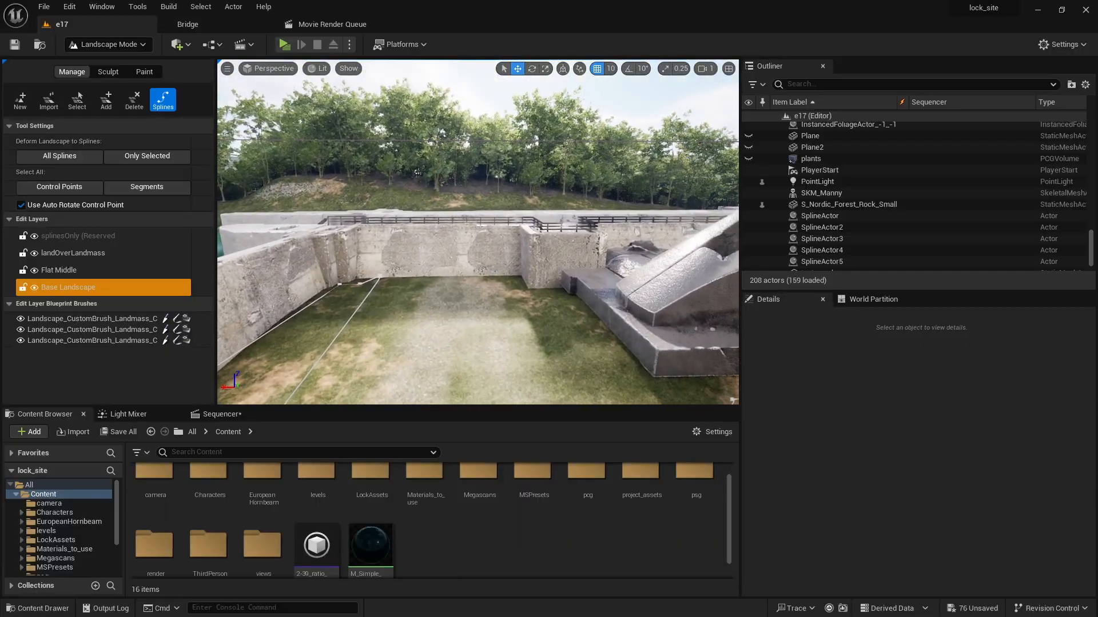
right_click_drag(478, 231, 478, 311)
right_click_drag(266, 191, 309, 191)
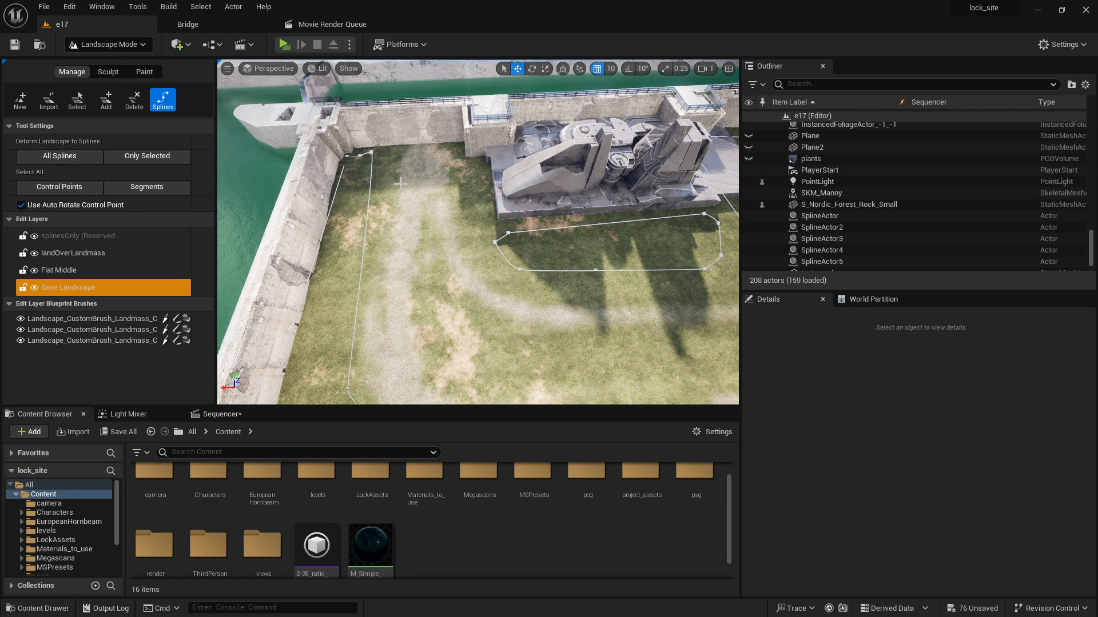
left_click(403, 149, "ctrl")
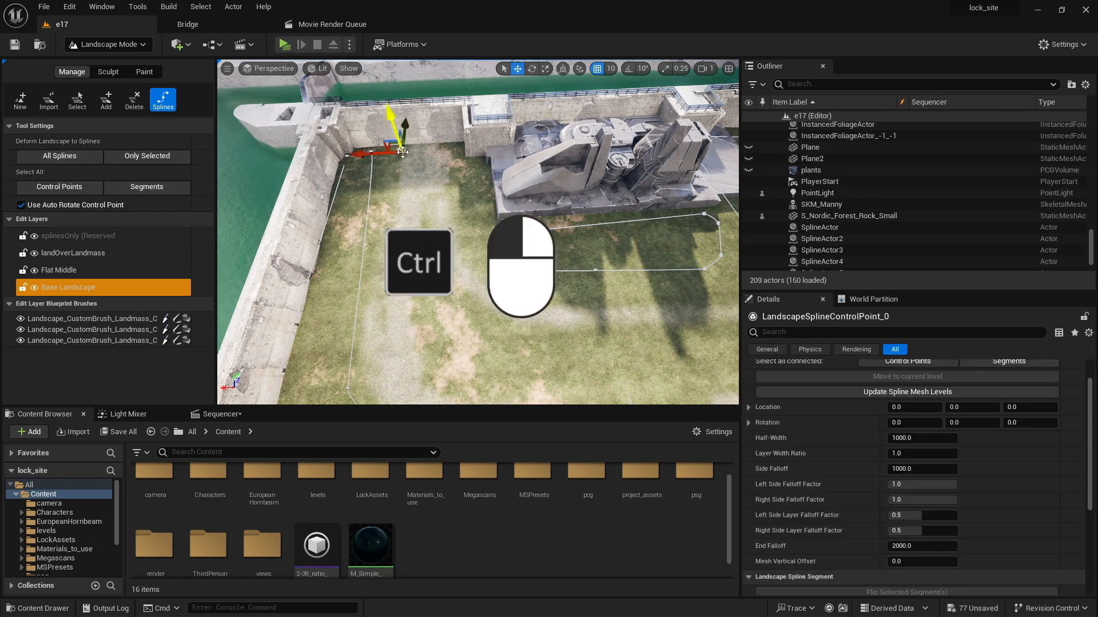
left_click(407, 357, "ctrl")
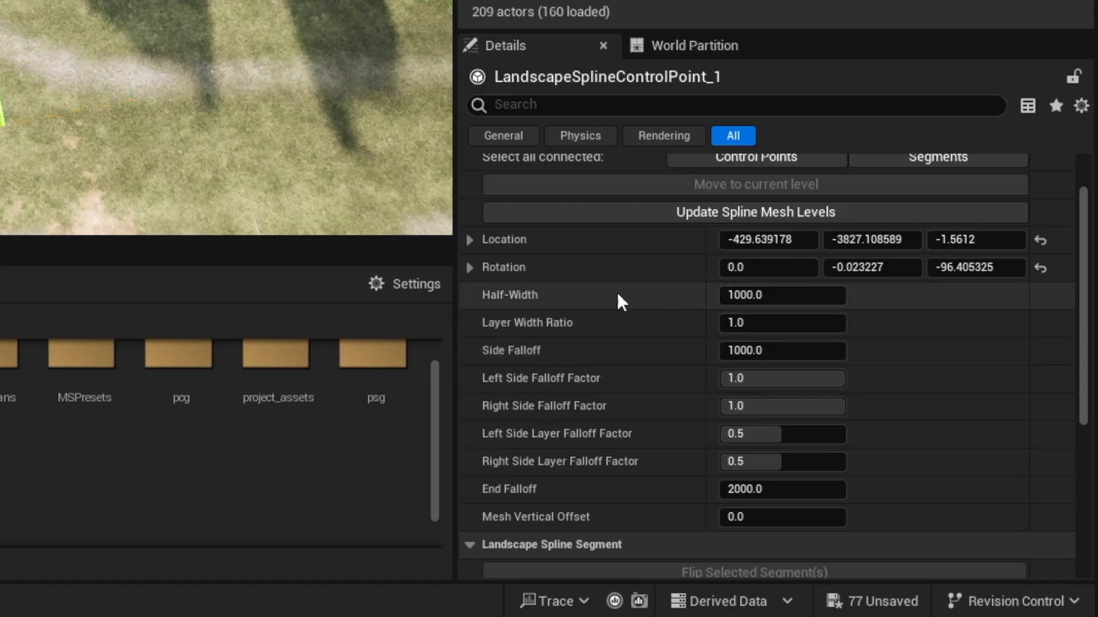
Step: Set the Half-Width of both spline control points to 100
left_click(768, 294)
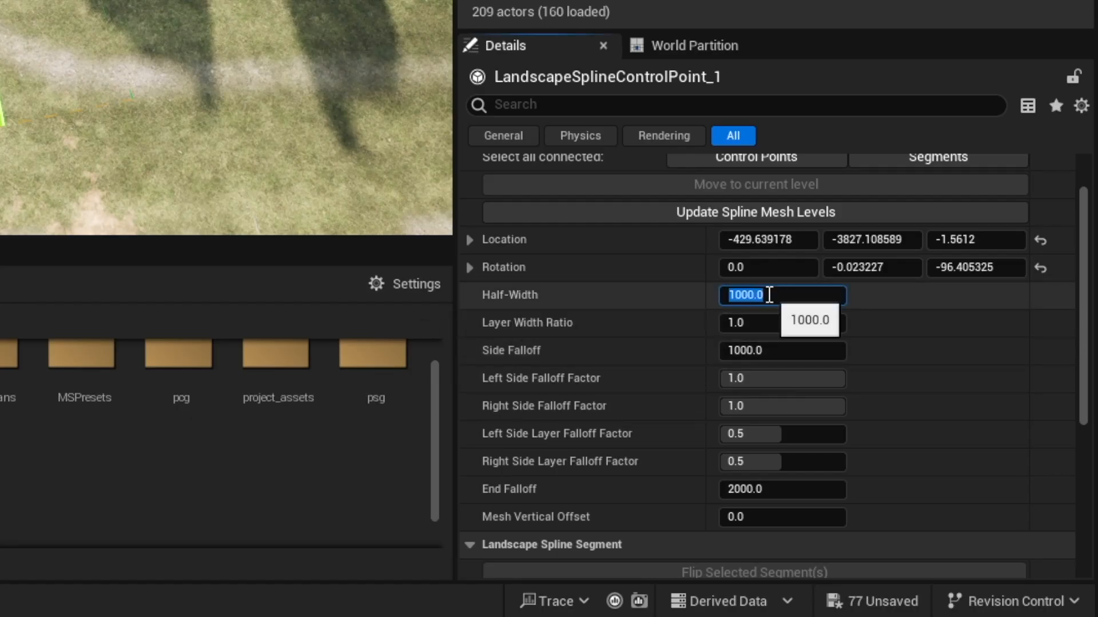
type("100")
key("Return")
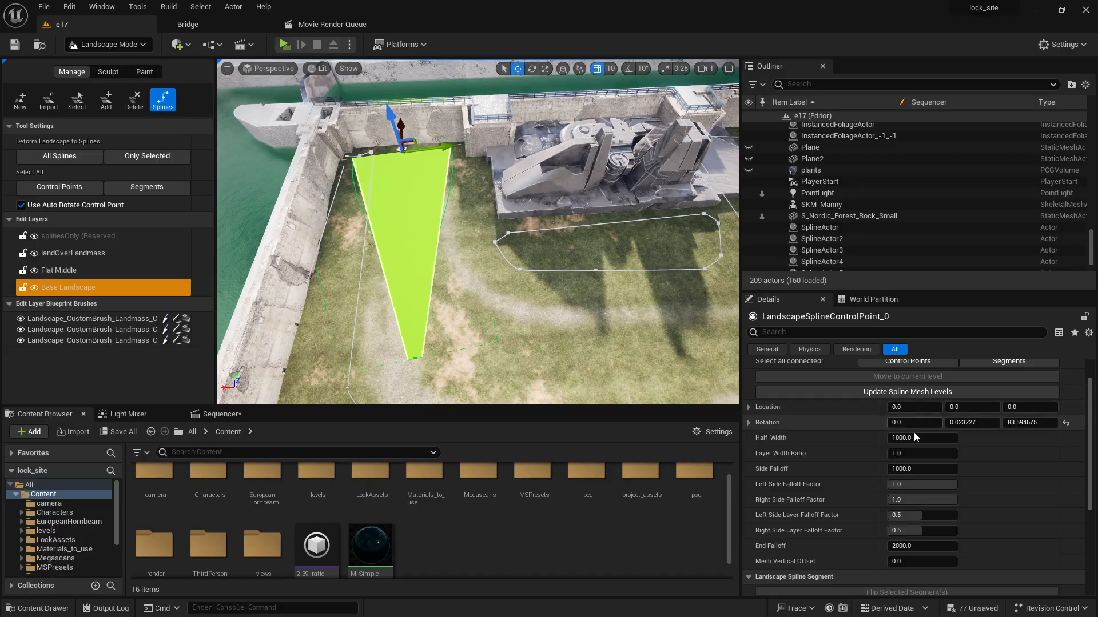
left_click(915, 439)
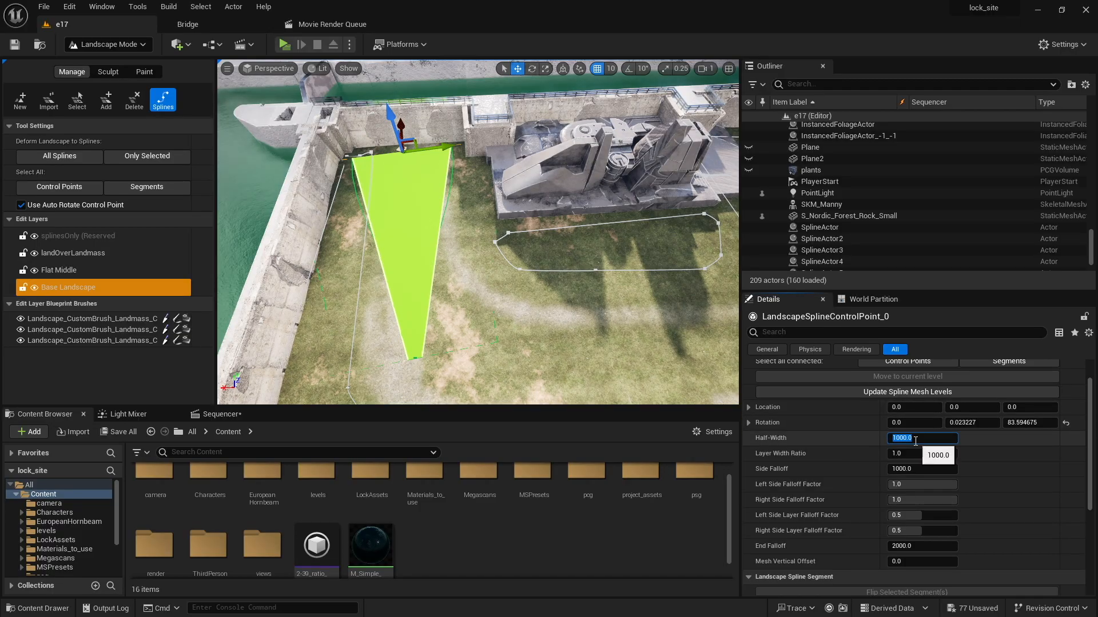
key("Tab")
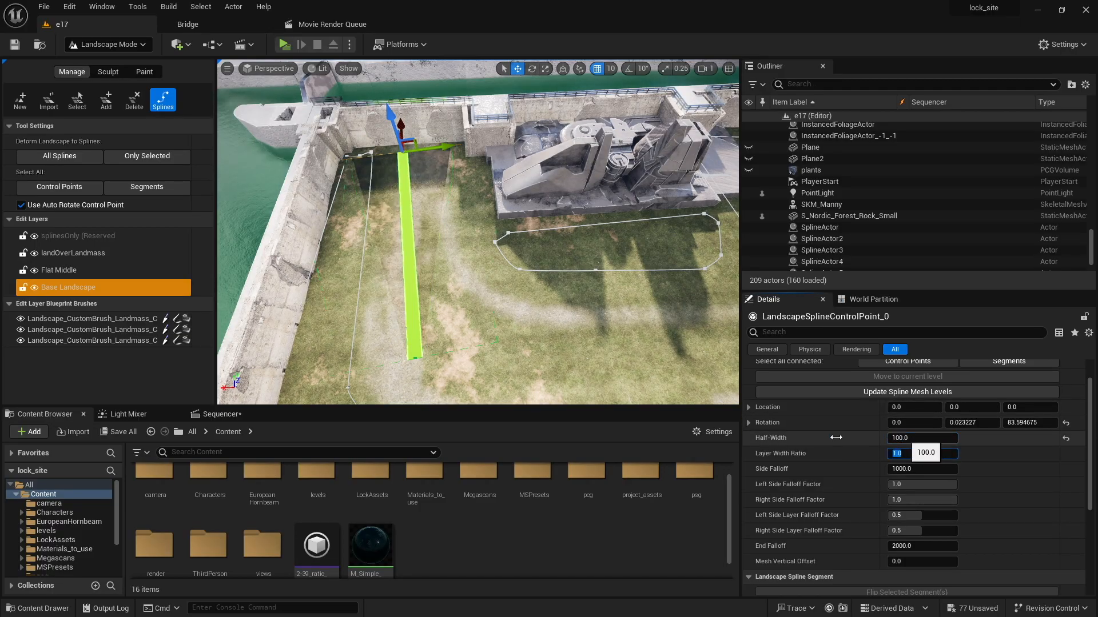
Step: Extend the spline from its second control point with five more points, curving in front of the structure and ending past the far wall
right_click_drag(478, 231, 515, 245)
right_click_drag(420, 395, 426, 399)
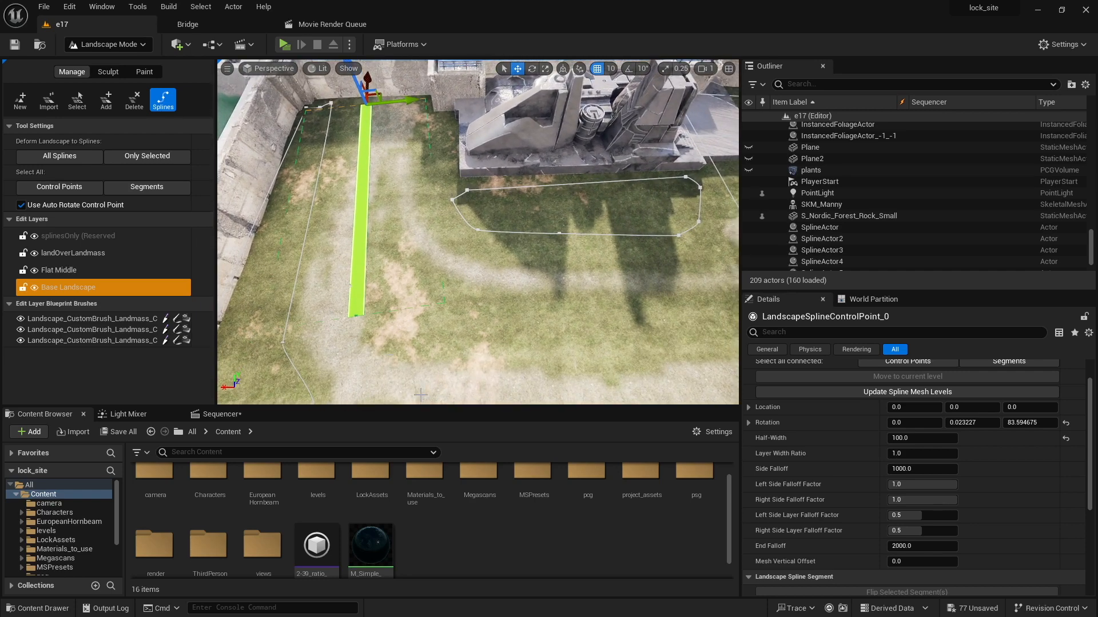
left_click(355, 314)
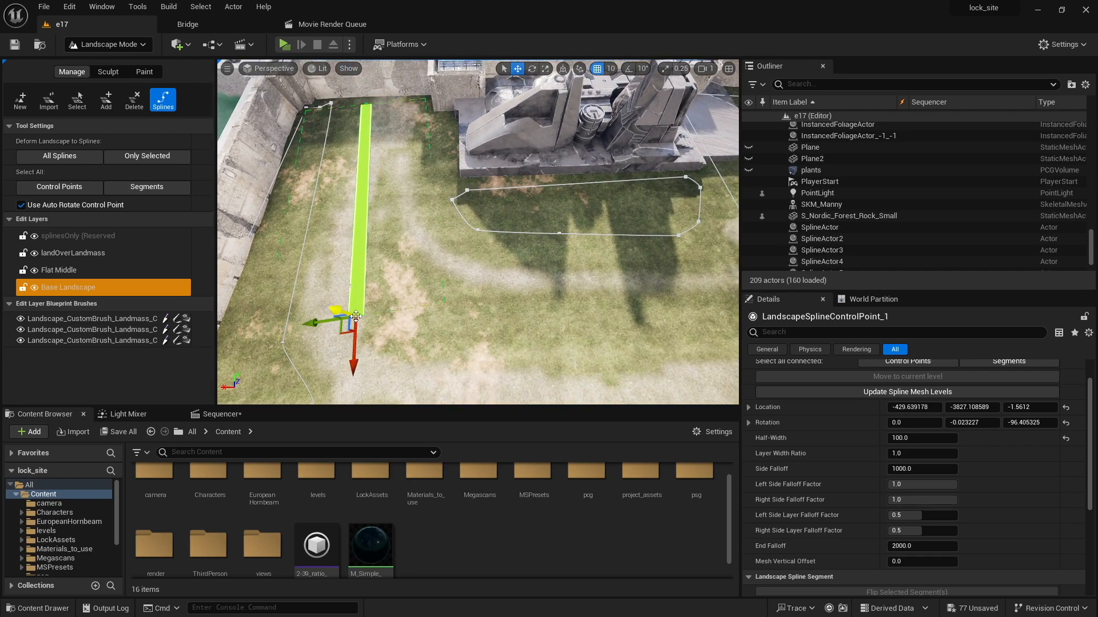
left_click(507, 357, "ctrl")
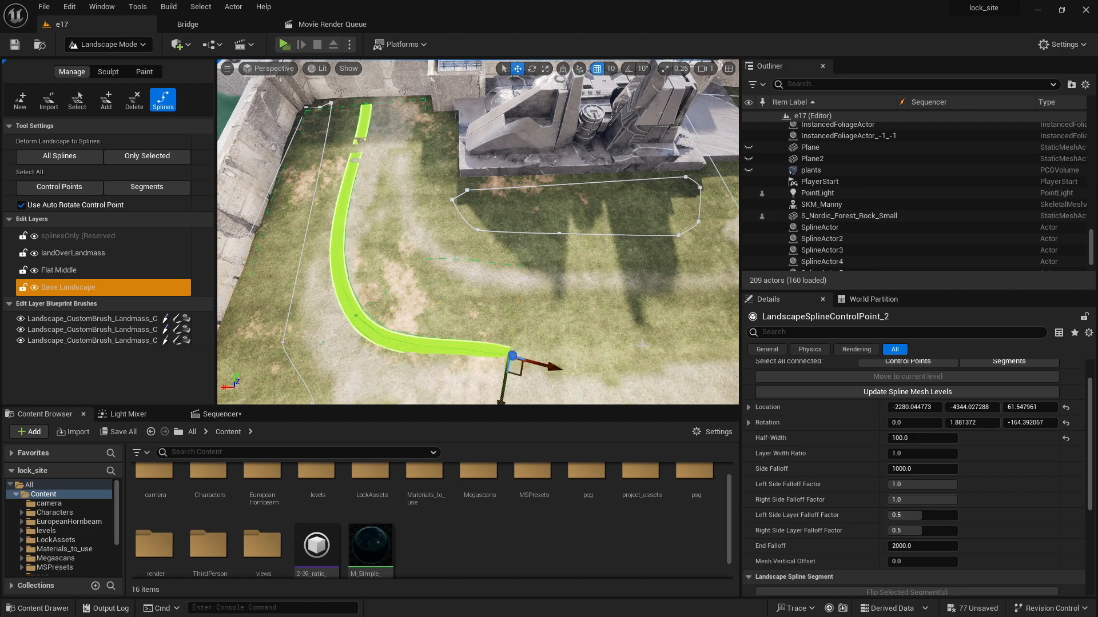
left_click(708, 333, "ctrl")
middle_click_drag(653, 336, 427, 321)
mouse_move(701, 341)
right_mouse_down()
mouse_move(635, 341)
mouse_move(701, 341)
right_mouse_up()
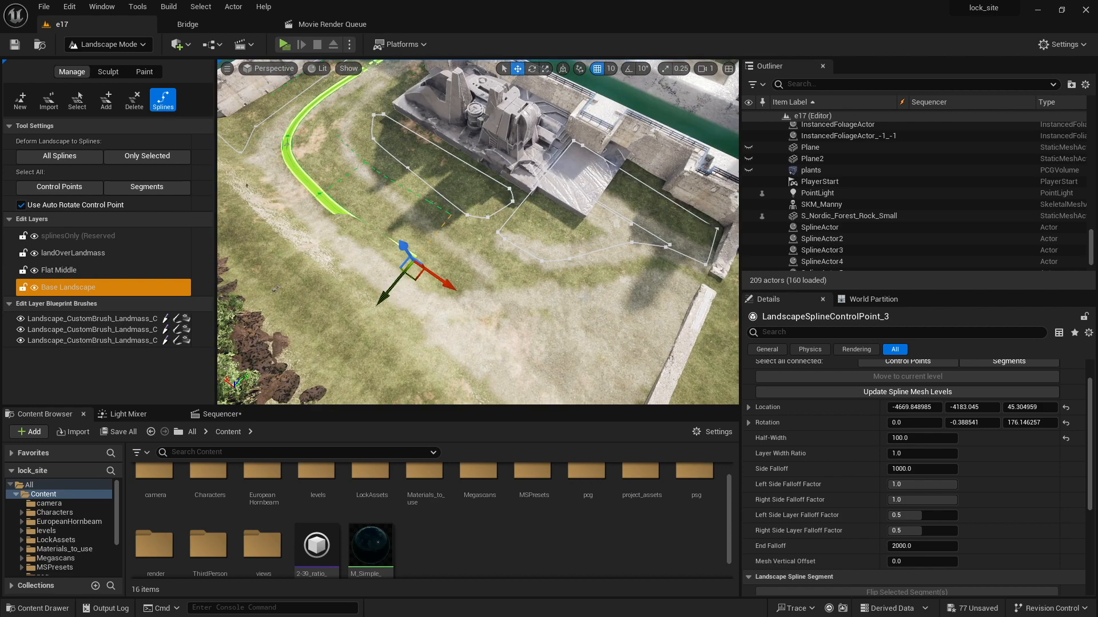
left_click(564, 297, "ctrl")
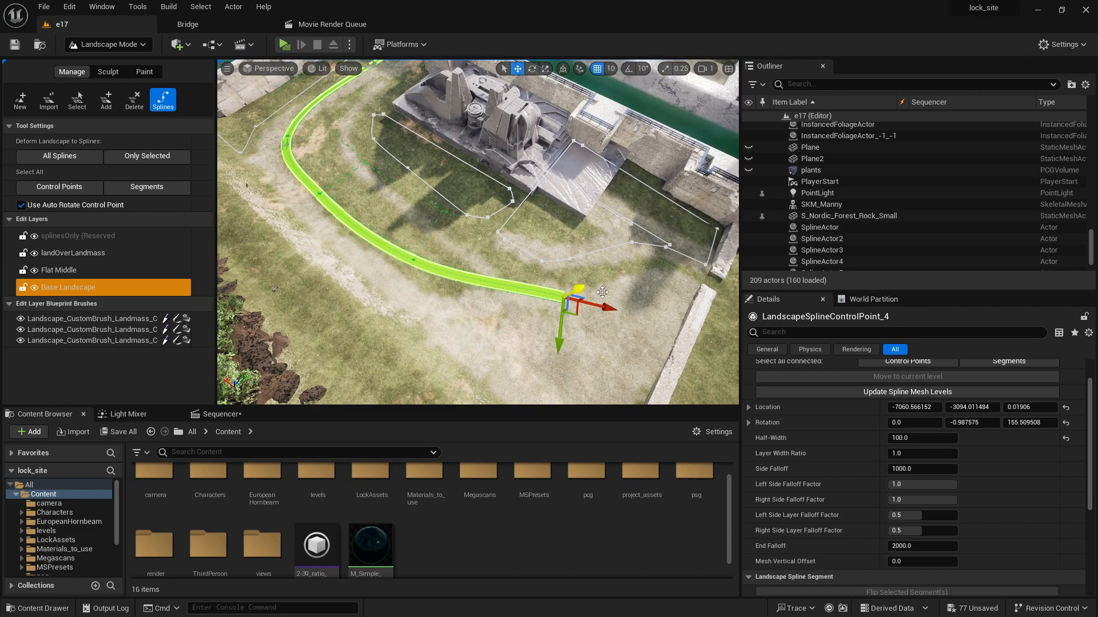
left_click(695, 281, "ctrl")
left_click(732, 295, "ctrl")
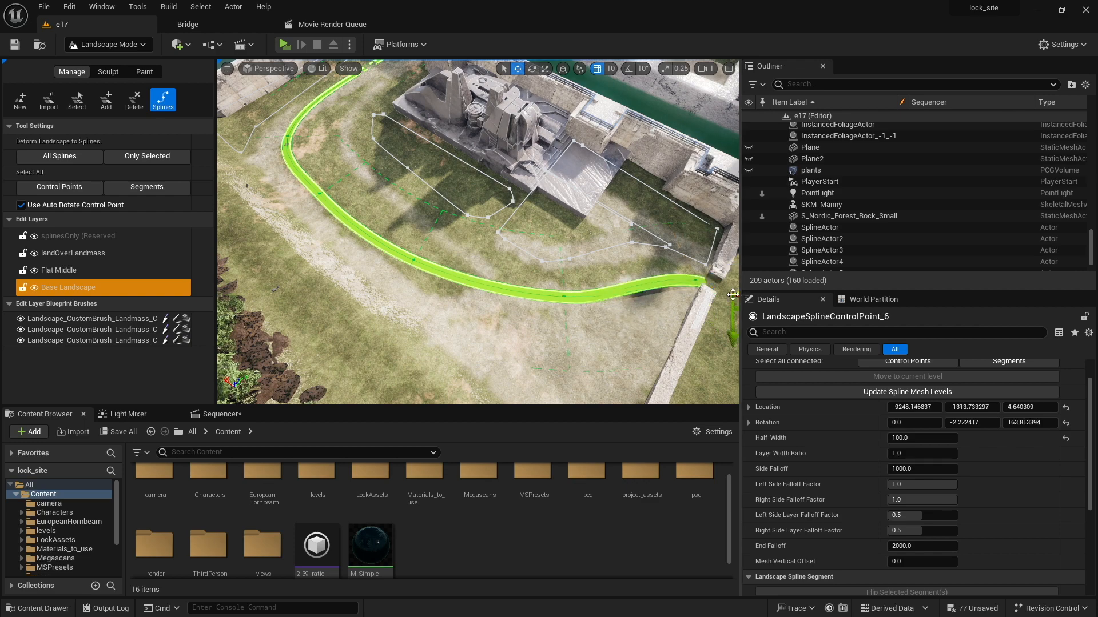
Step: Move the spline's intermediate control points outward, away from the structure, to widen the curve
right_click_drag(412, 264, 502, 239)
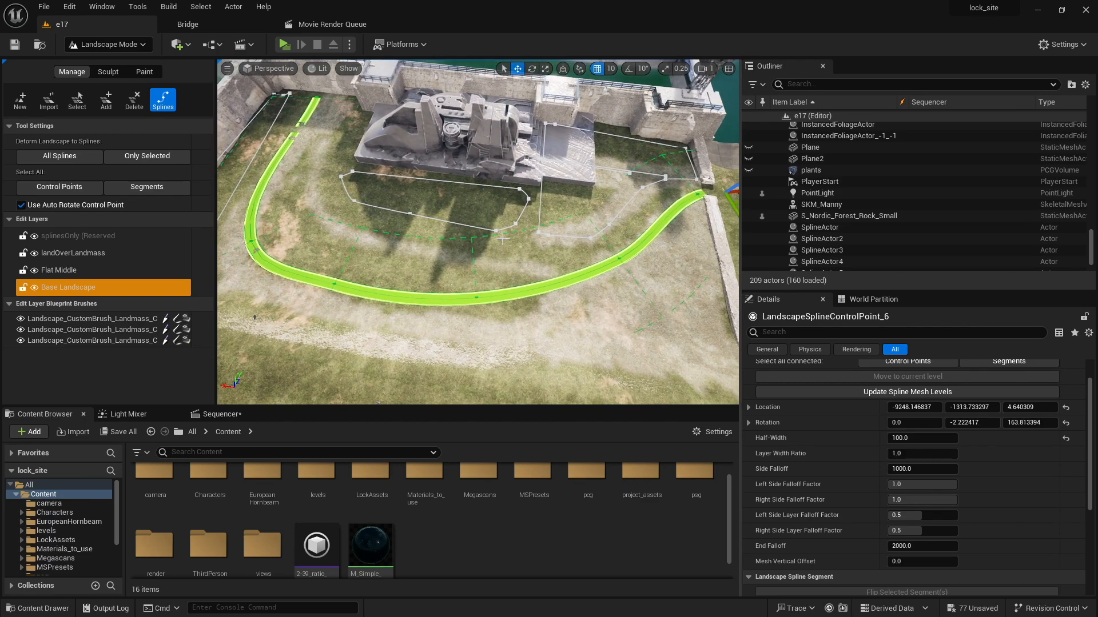
left_click(629, 267)
left_click_drag(651, 305, 647, 300)
left_click(477, 298)
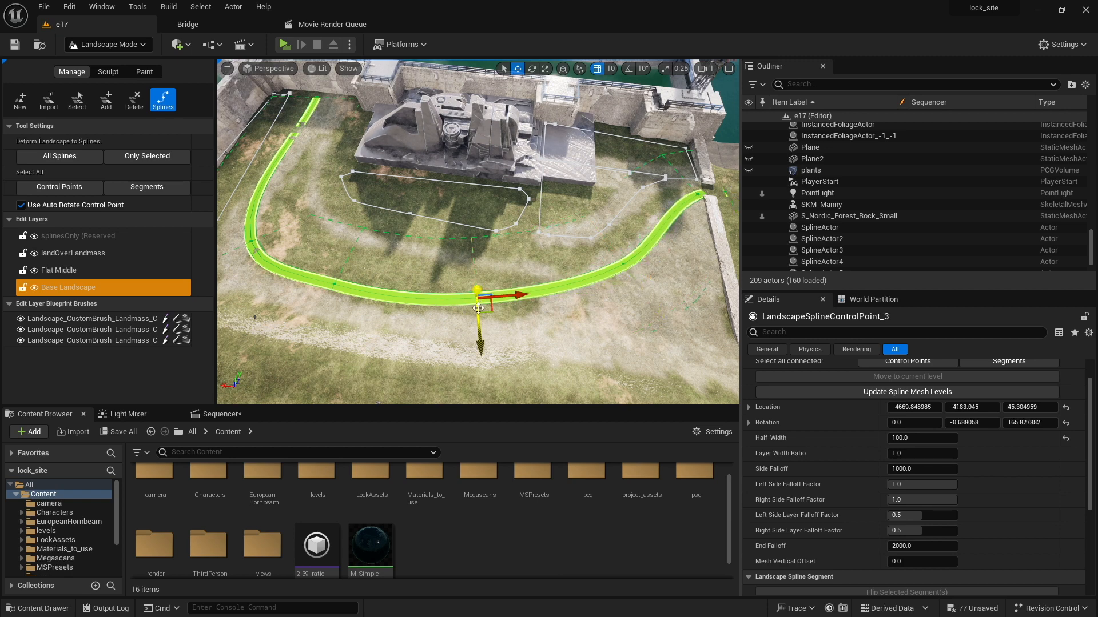
left_click_drag(481, 347, 483, 375)
left_click(336, 284)
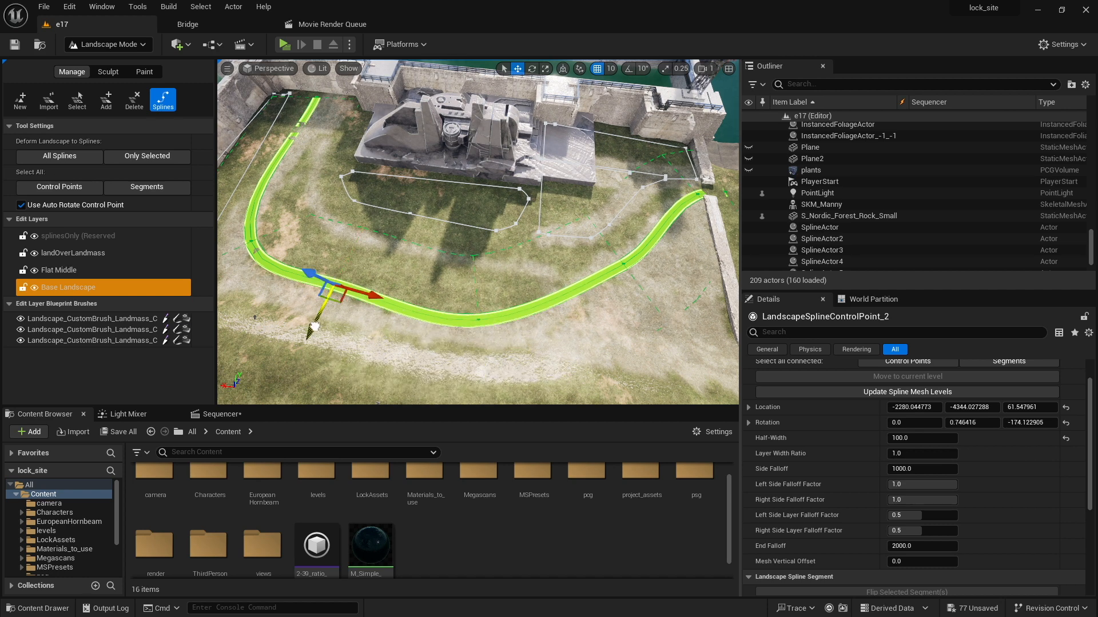
left_click_drag(315, 327, 305, 346)
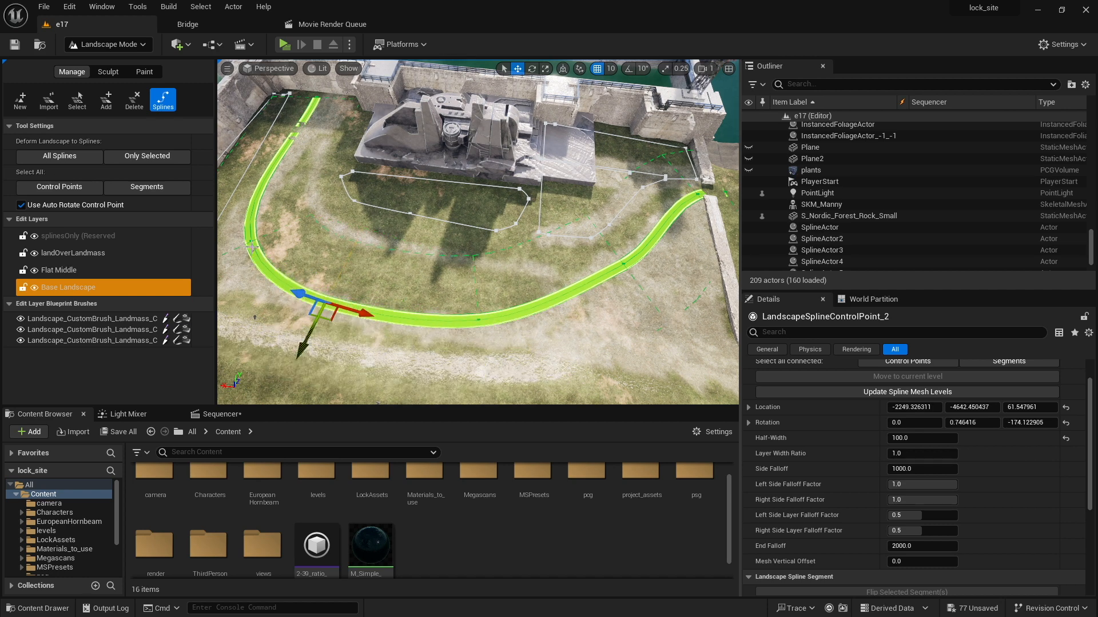
left_click(251, 244)
right_click_drag(281, 254, 242, 254)
left_click_drag(291, 267, 279, 273)
Step: Return the editor to Selection mode
left_click(428, 299)
right_click_drag(428, 299, 496, 328)
key("a")
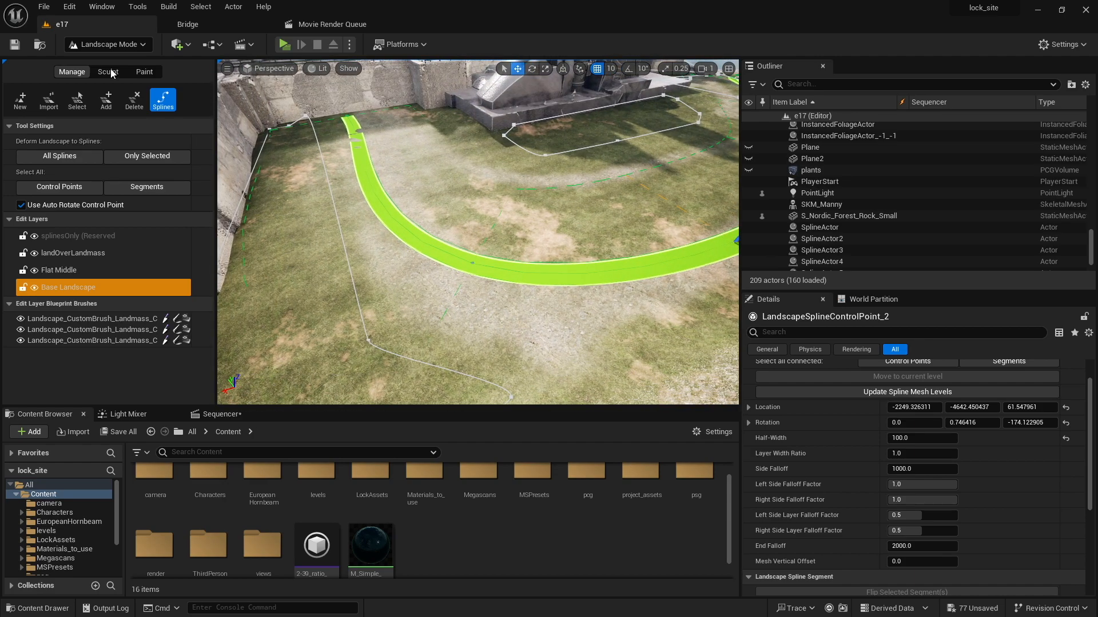
left_click(130, 45)
left_click(258, 150)
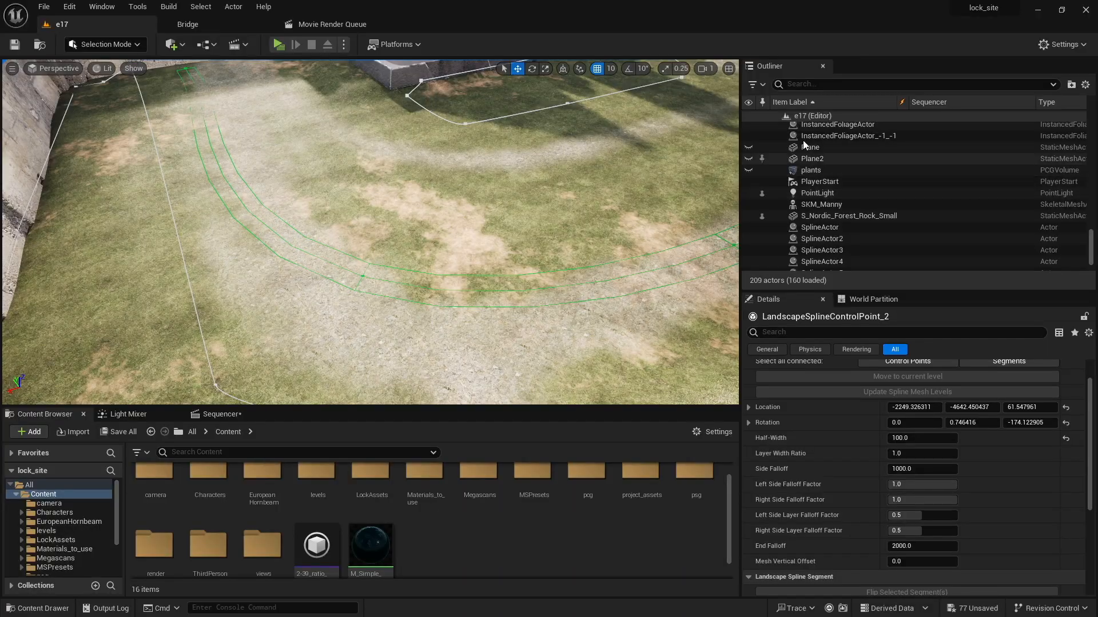
Step: Select the LandscapeSplineActor under Landscape and raise it vertically so the terrain lifts into a ridge along the spline
scroll(811, 187, "up", 3)
scroll(811, 187, "up", 10)
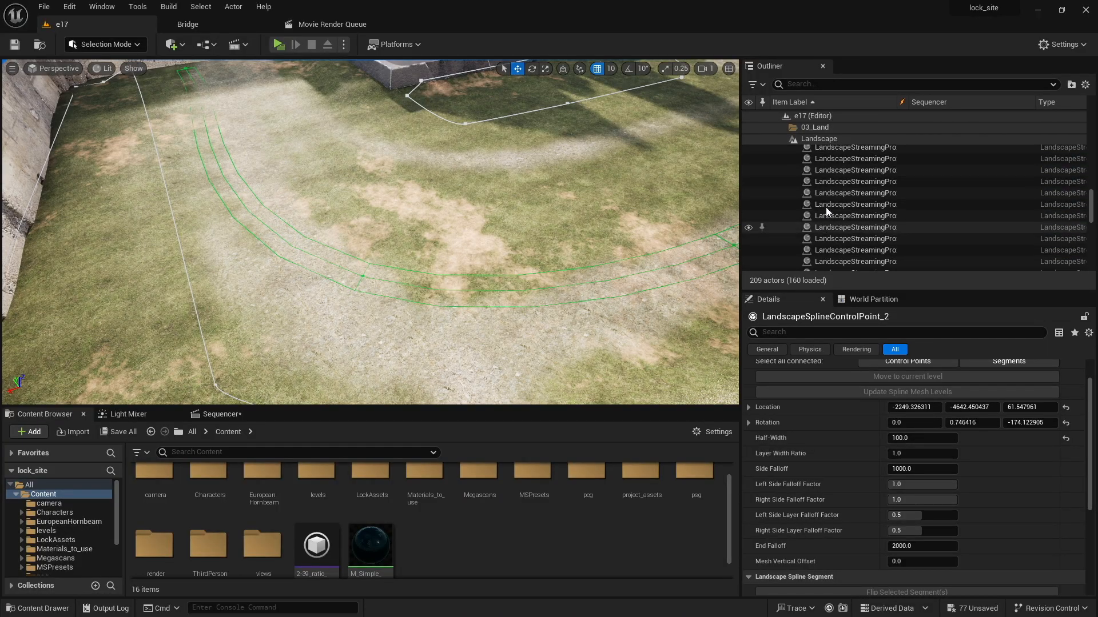
scroll(826, 220, "up", 5)
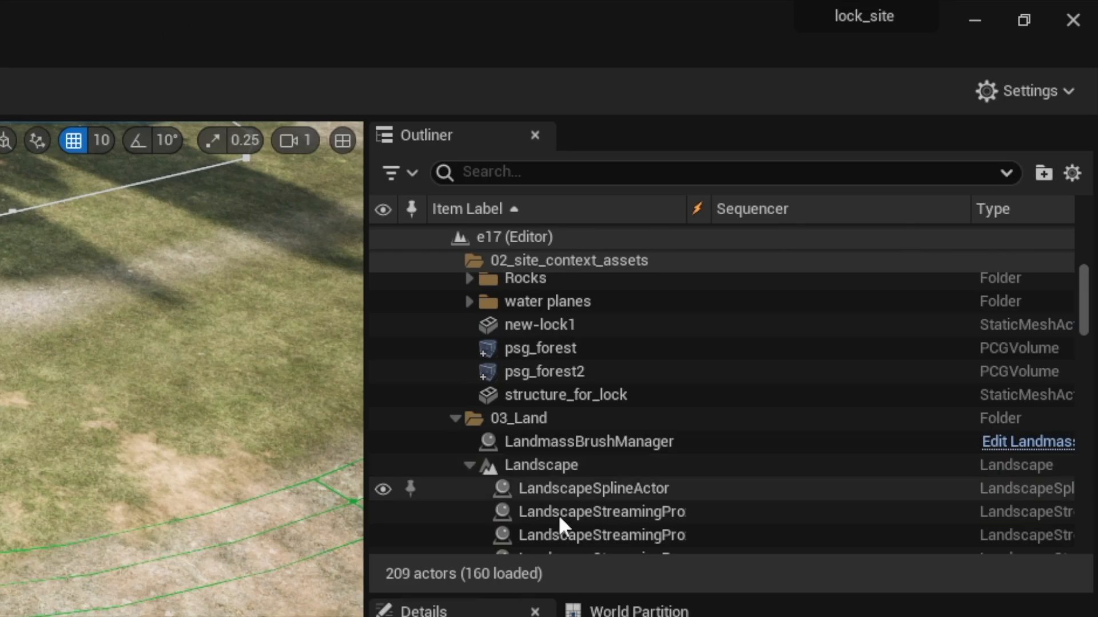
left_click(568, 489)
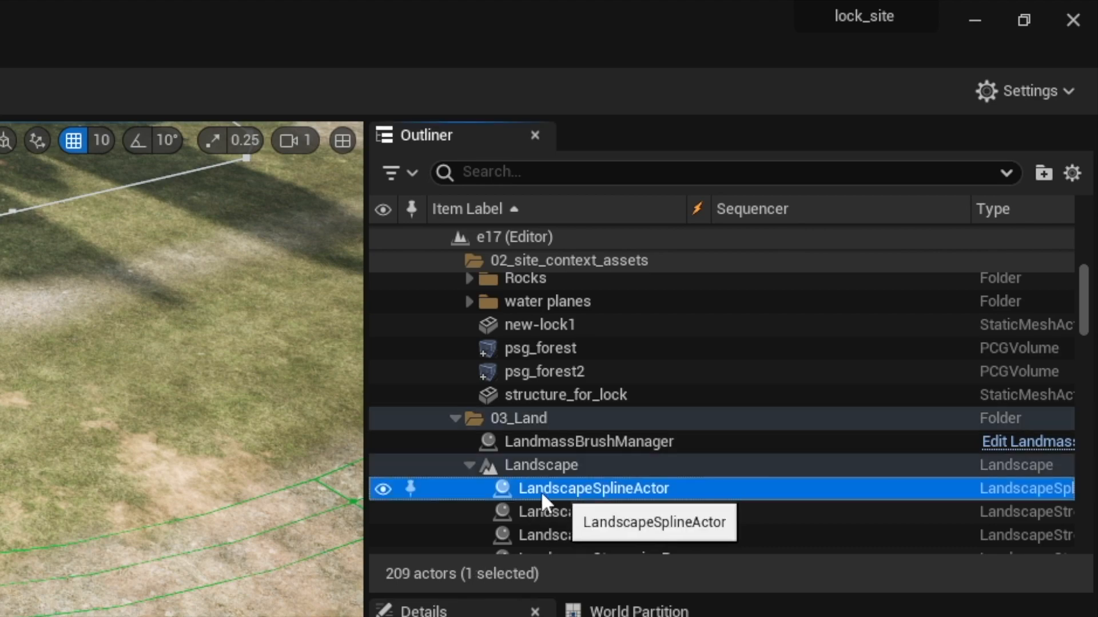
key("f")
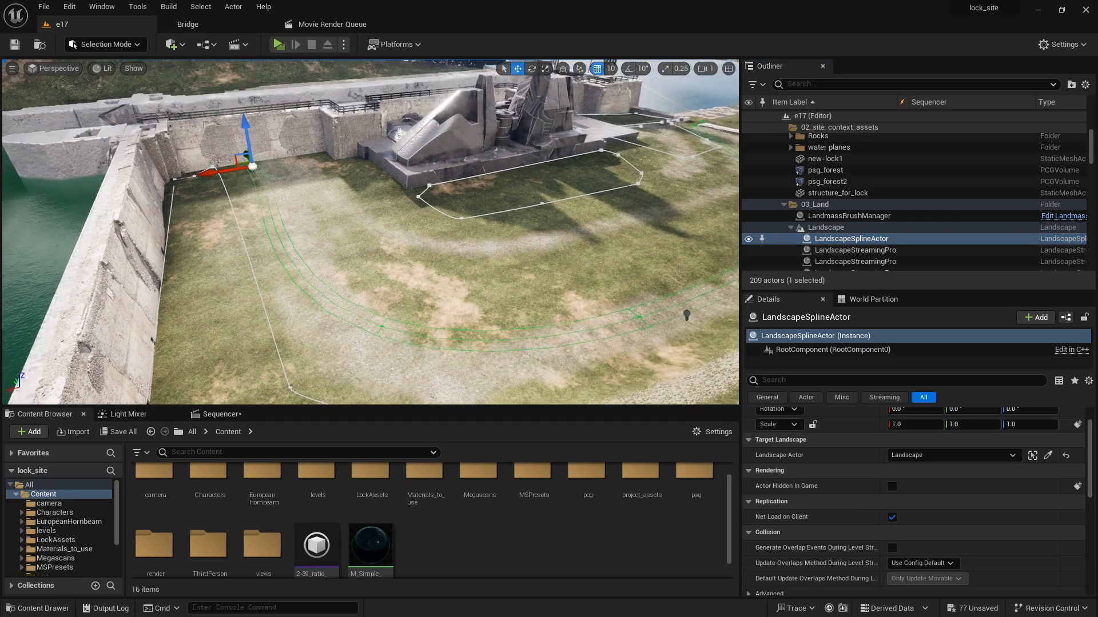
left_click_drag(246, 156, 240, 123)
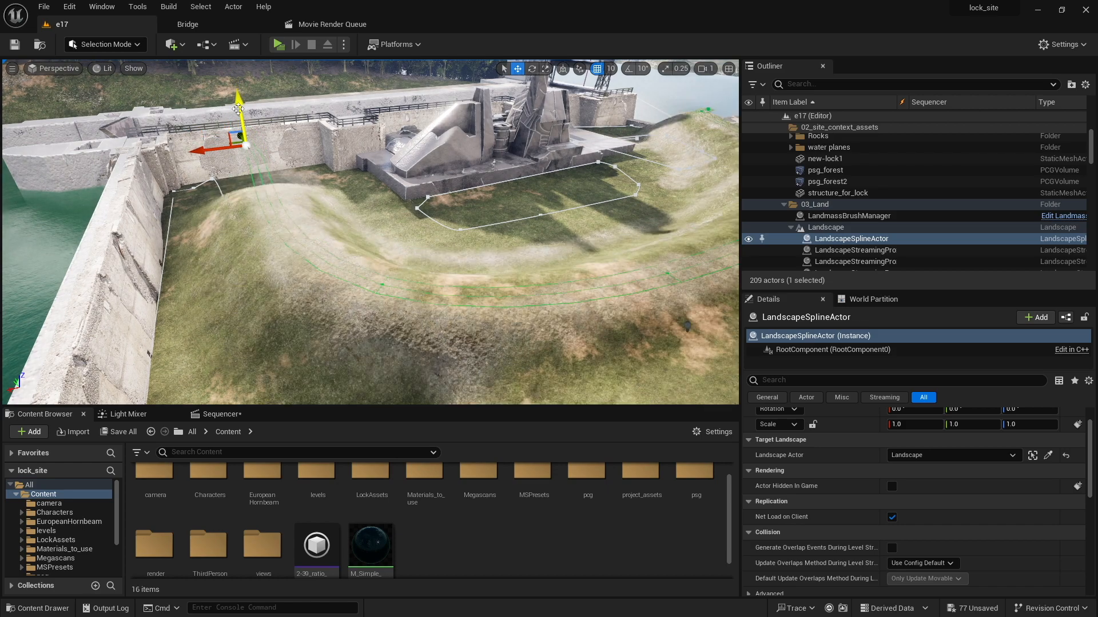
right_click_drag(240, 123, 306, 214)
Step: Switch the editor to Landscape mode to edit the spline
left_click(106, 44)
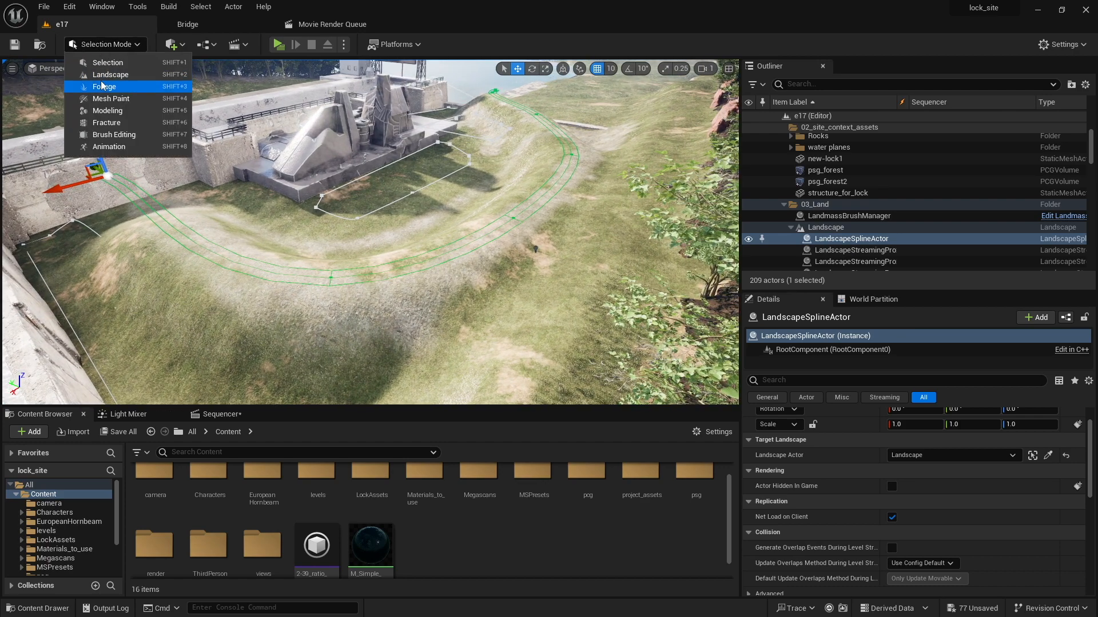
left_click(100, 76)
right_click_drag(416, 222, 575, 240)
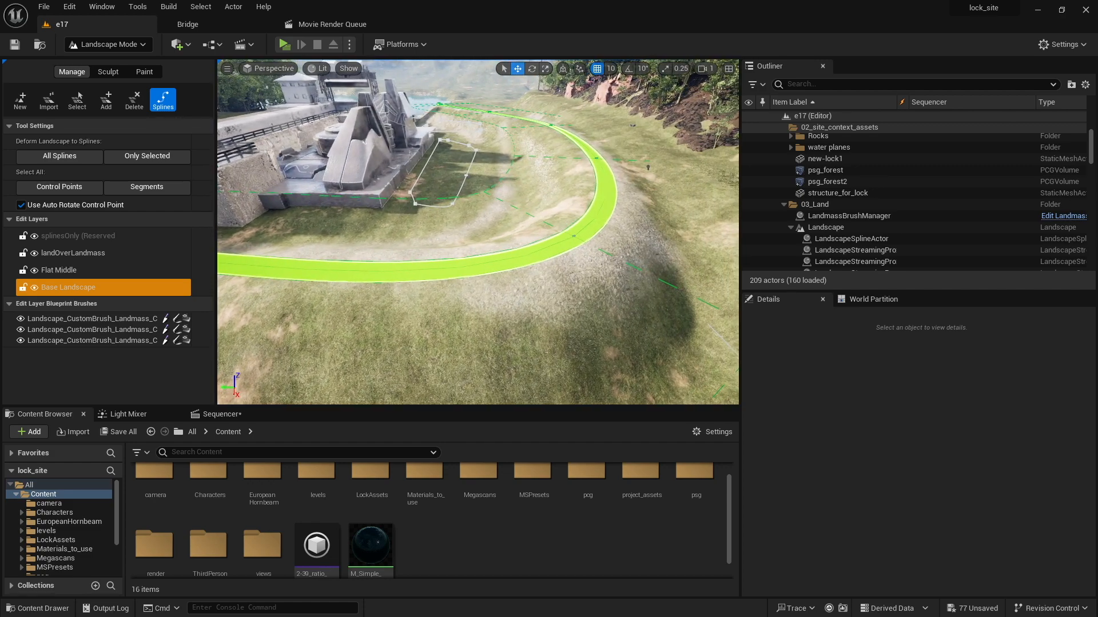
Step: Try lowering the control point at the spline's outer bend and raising the spline's segments, undoing the moves
left_click(575, 240, "ctrl")
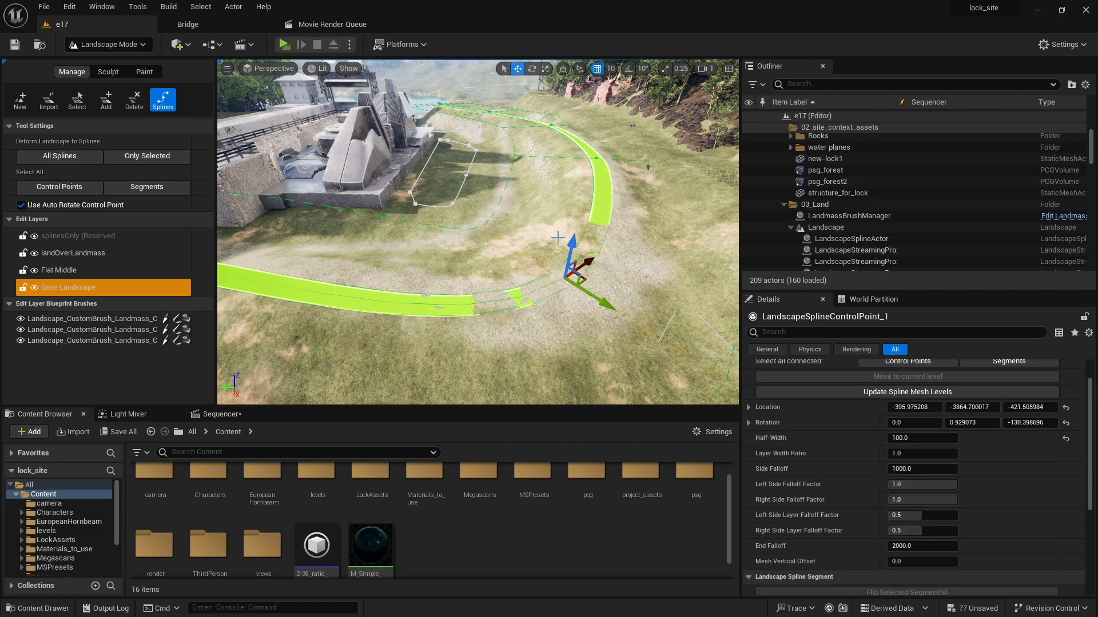
key("ctrl+z")
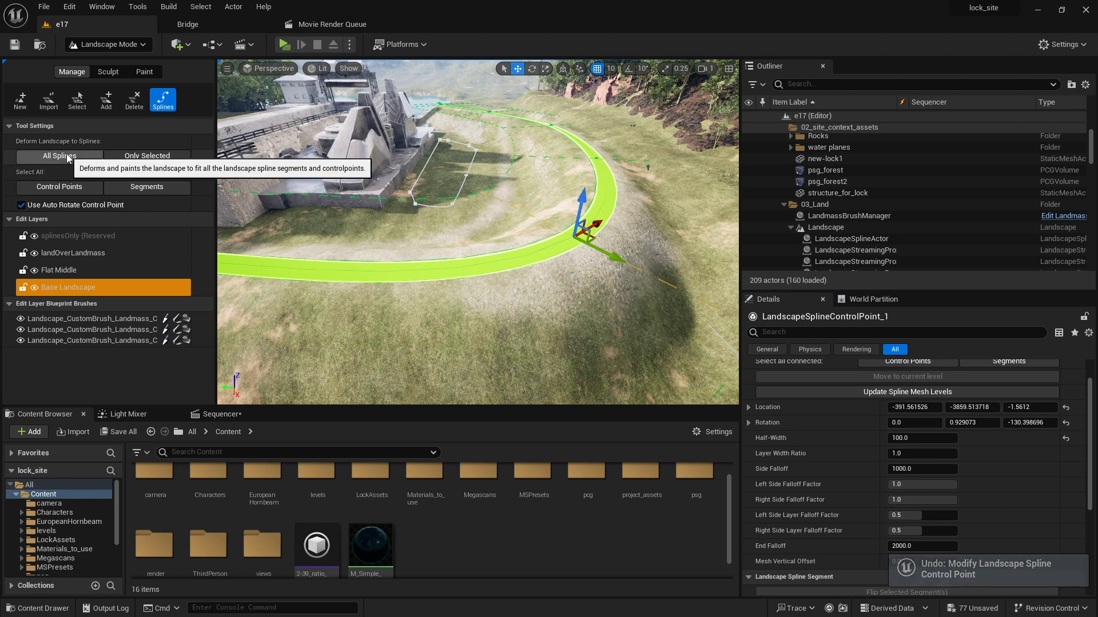
left_click(306, 270)
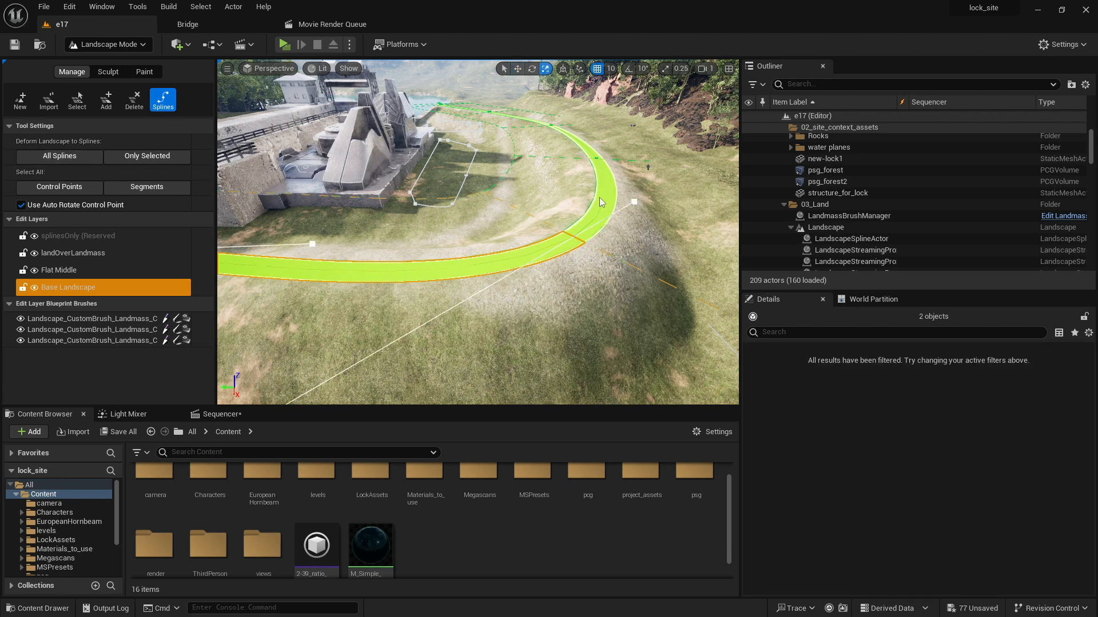
right_click_drag(490, 224, 449, 223)
key("w")
left_click_drag(694, 244, 693, 174)
key("f")
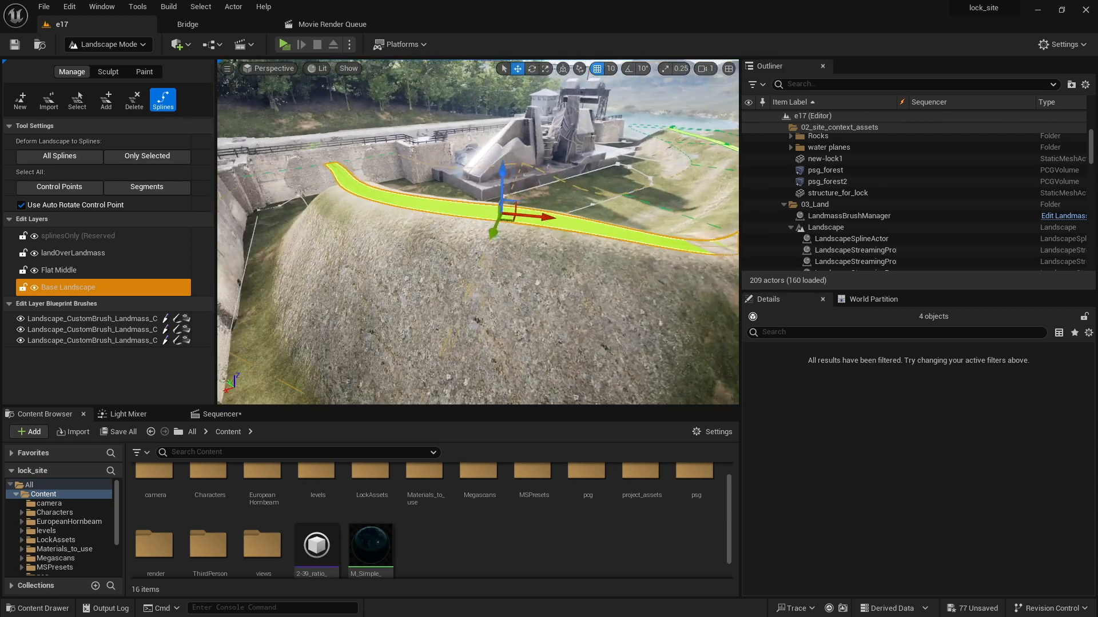
key("ctrl+z")
right_click_drag(527, 217, 505, 215)
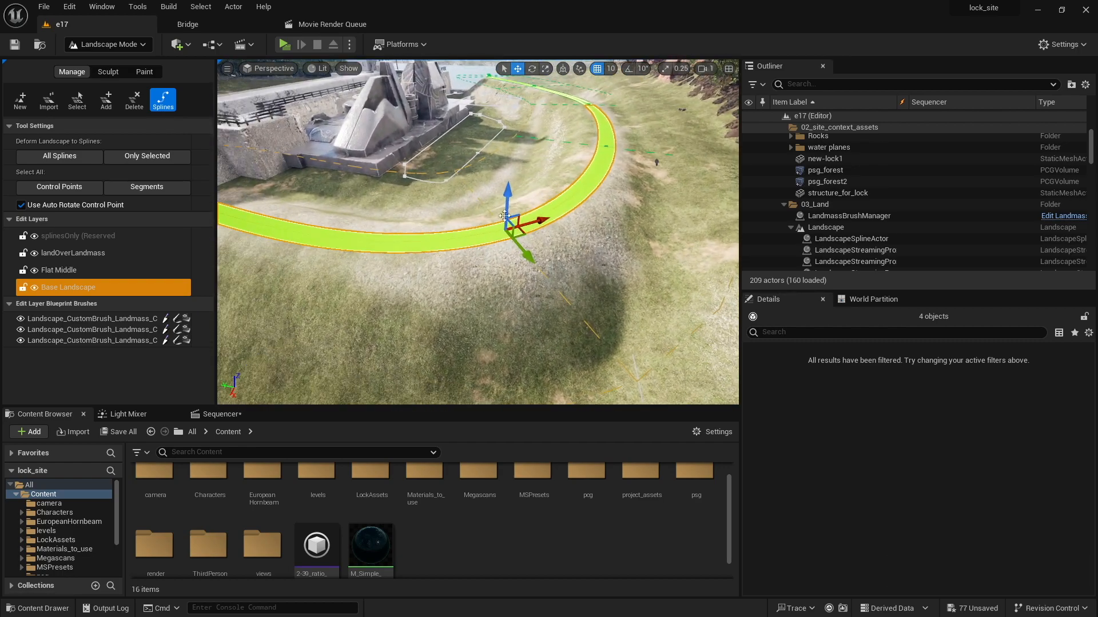
left_click_drag(523, 231, 531, 224)
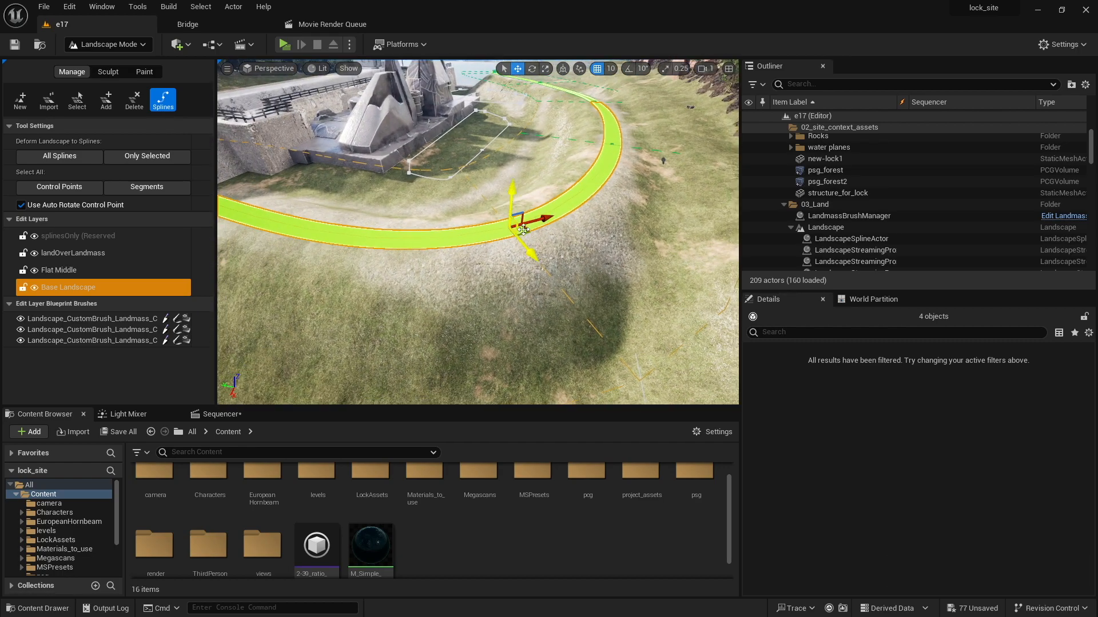
right_click_drag(531, 224, 415, 179)
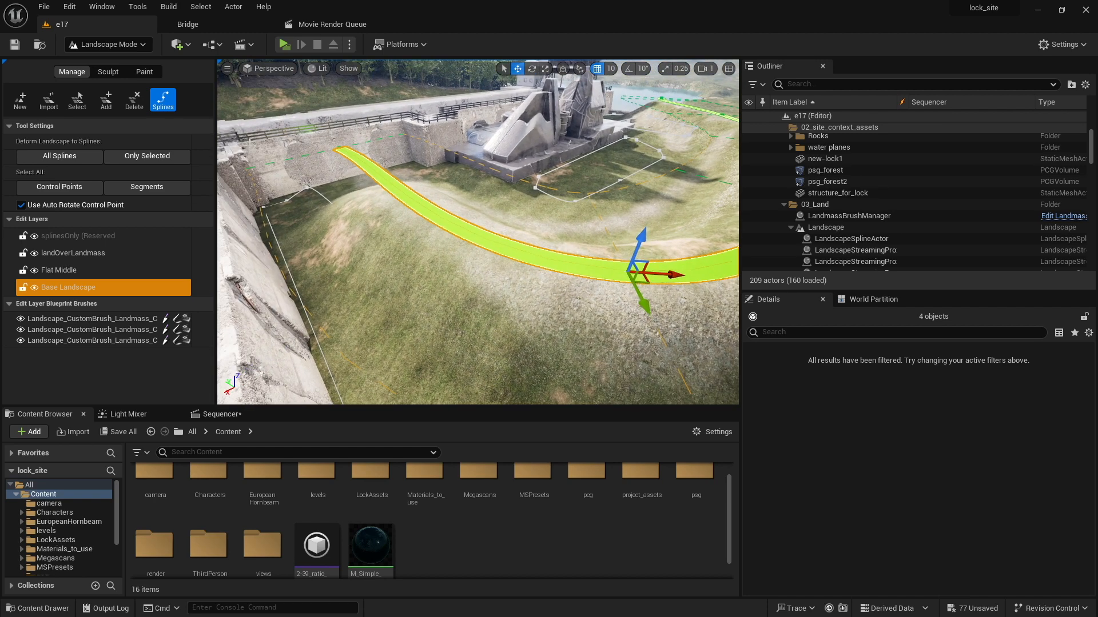
Step: Select the control point at the spline's outer bend in front of the structure and set its Side Falloff to about 378
left_click(59, 186)
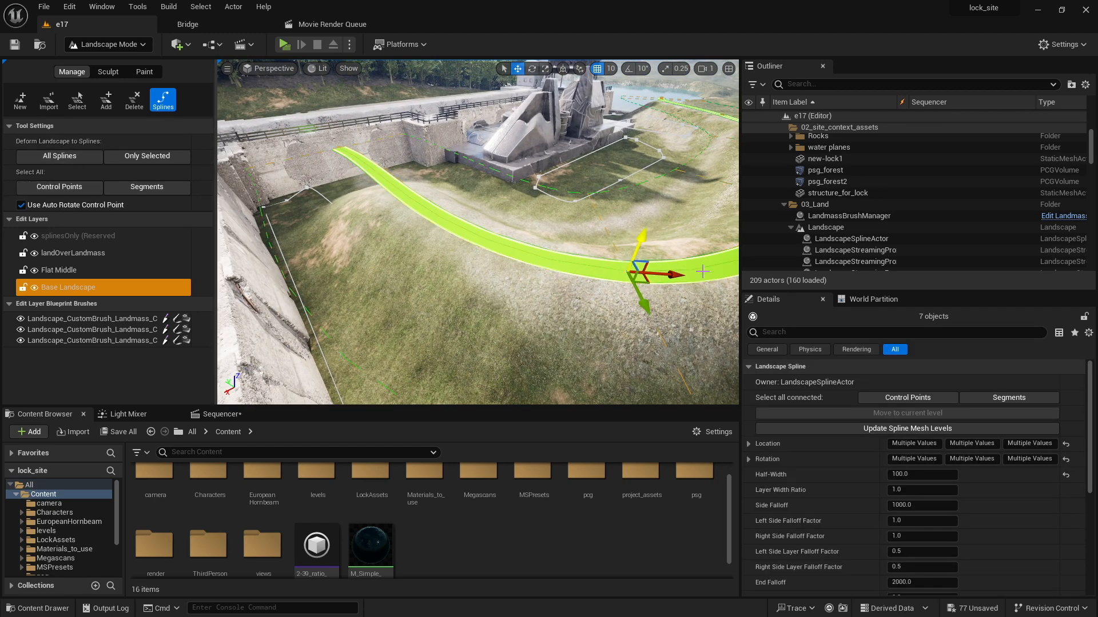
left_click(345, 151)
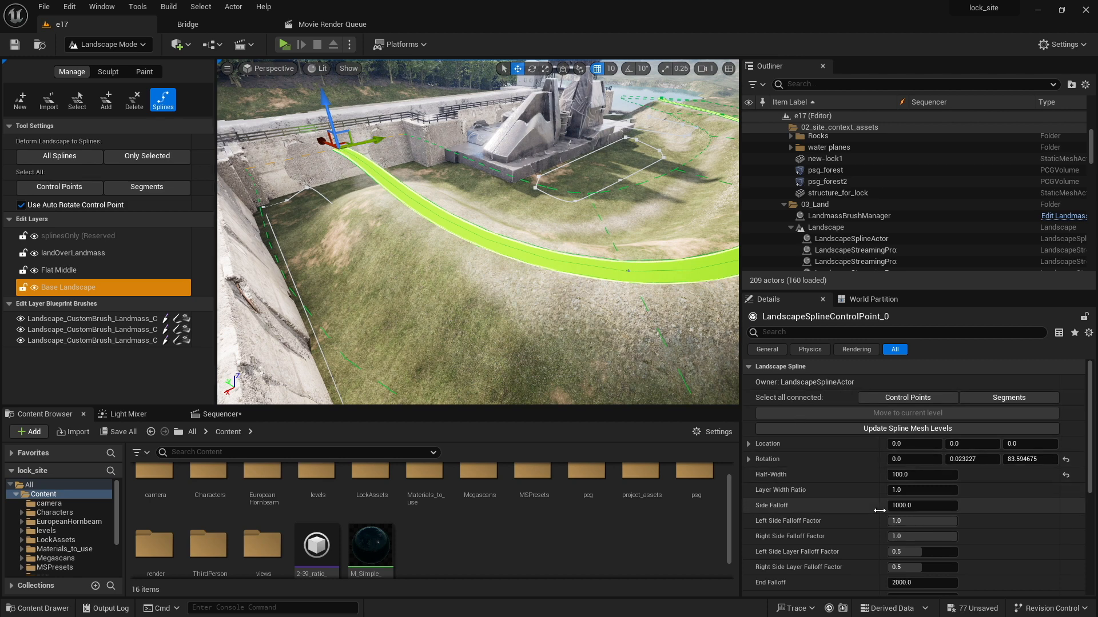
right_click_drag(572, 324, 604, 329)
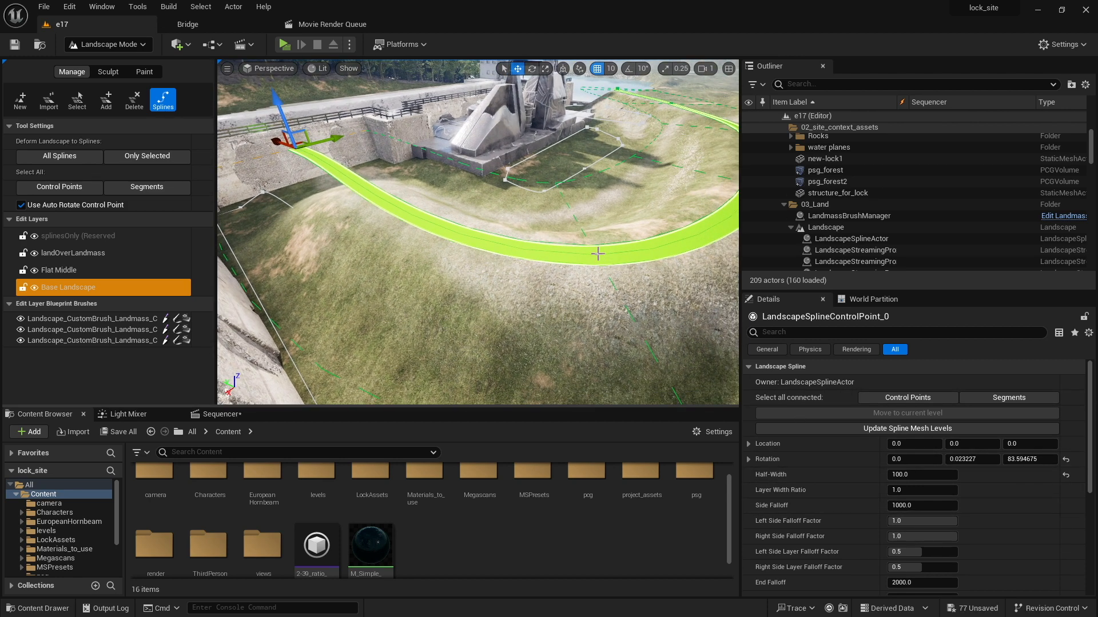
left_click(596, 253)
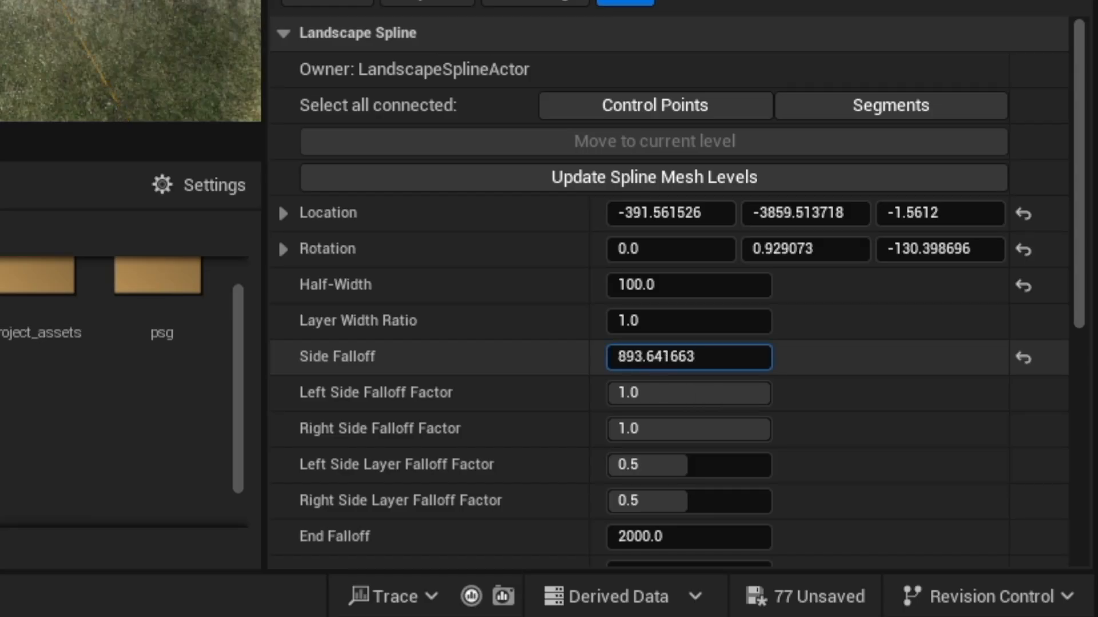
left_click_drag(657, 357, 632, 356)
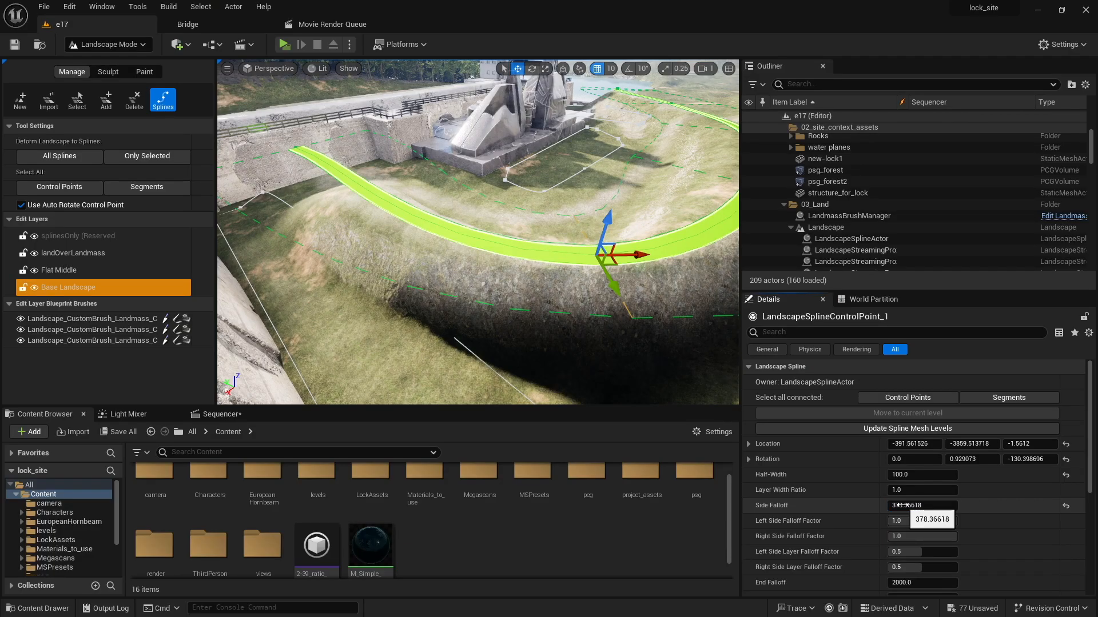
Step: Select the following control point along the curve and set its Side Falloff to about 1575
right_click_drag(478, 231, 706, 243)
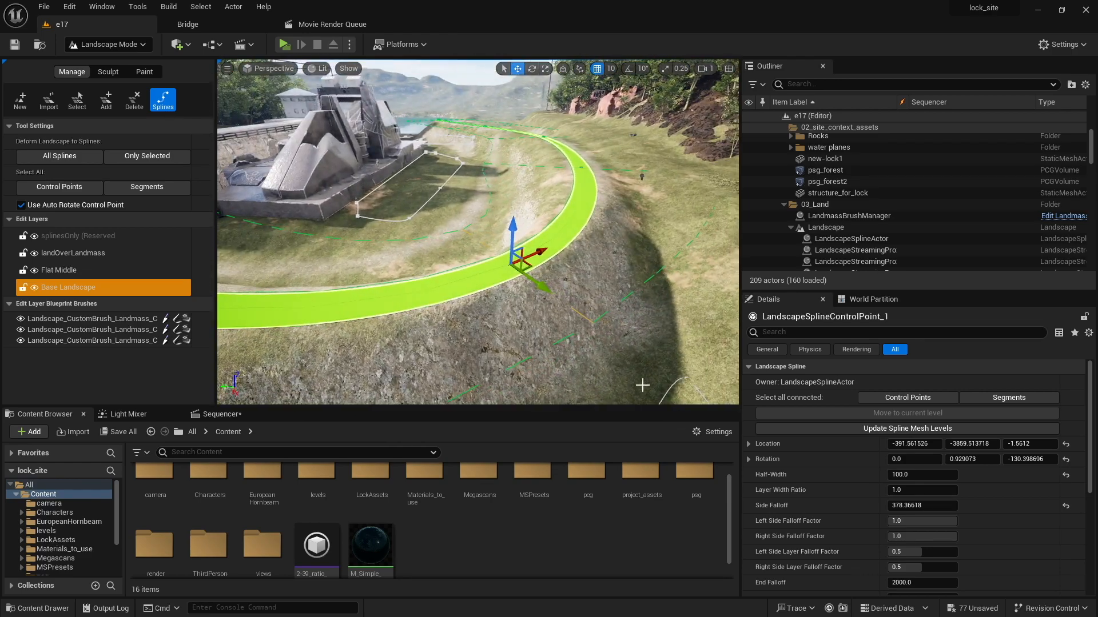
right_click_drag(478, 231, 549, 257)
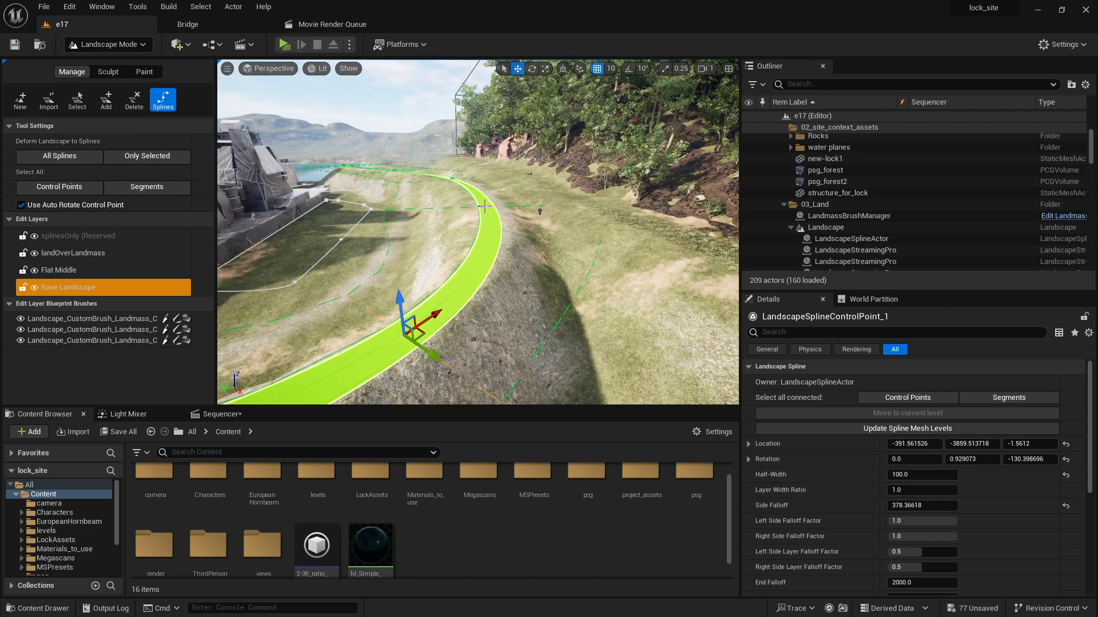
left_click(487, 206)
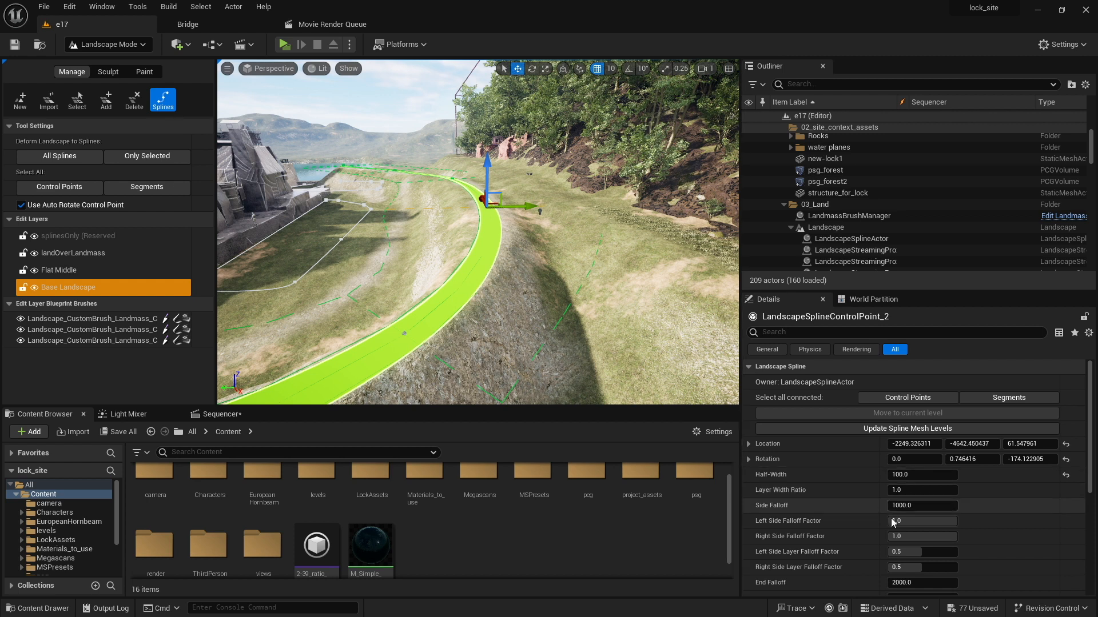
left_click_drag(909, 506, 914, 506)
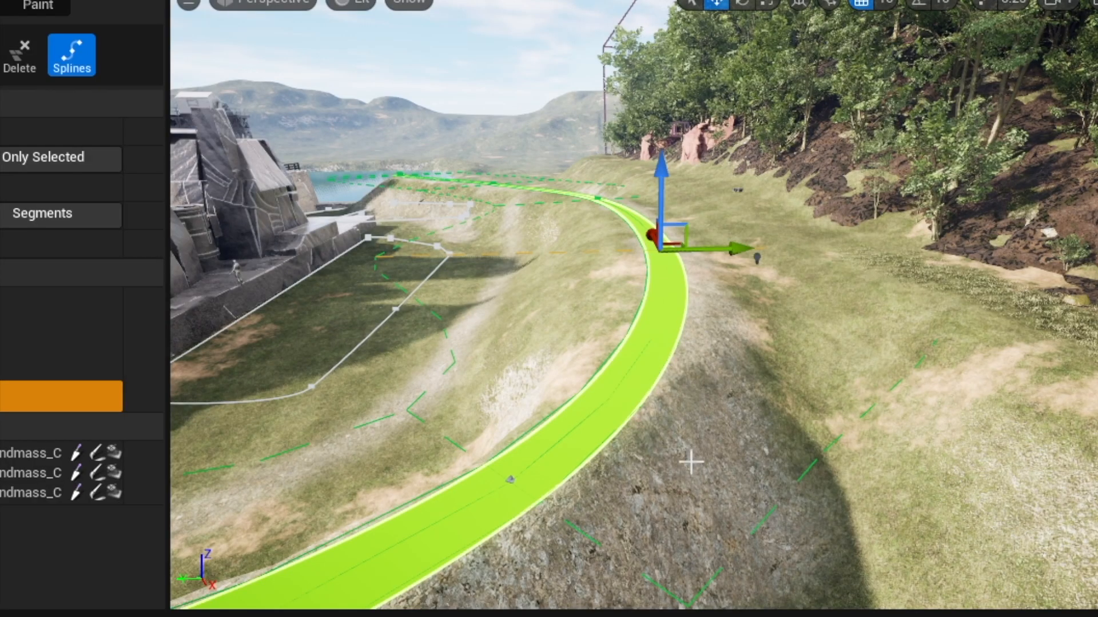
right_click_drag(505, 324, 430, 212)
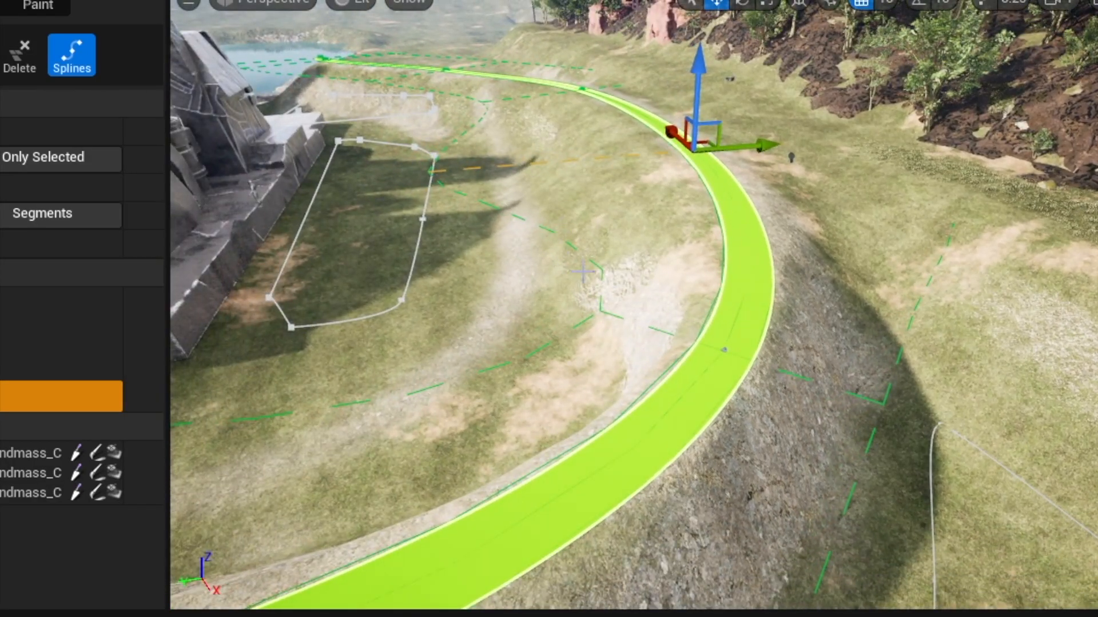
Step: Select the spline's starting control point at the concrete wall and set its End Falloff to about 305
right_click_drag(553, 257, 400, 282)
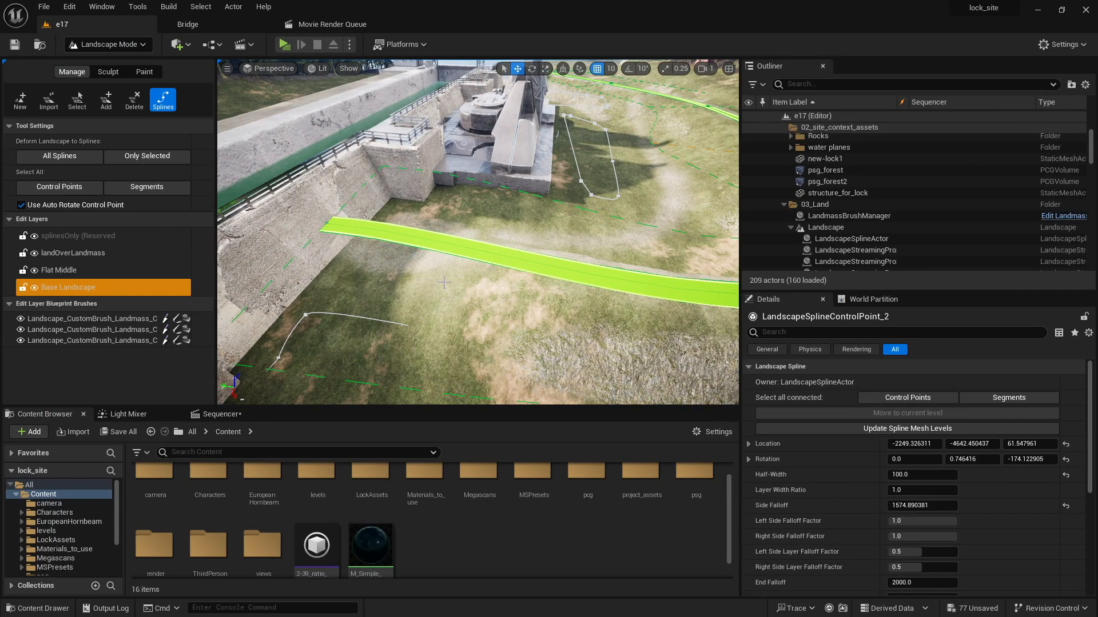
left_click(317, 226)
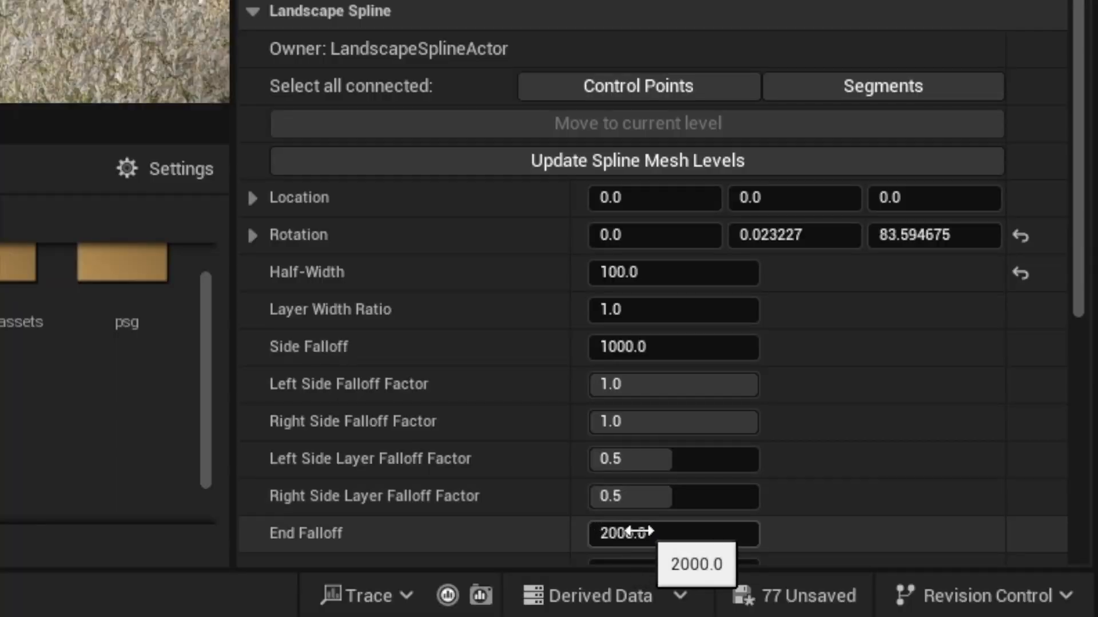
left_click_drag(637, 529, 435, 530)
left_click_drag(915, 583, 904, 583)
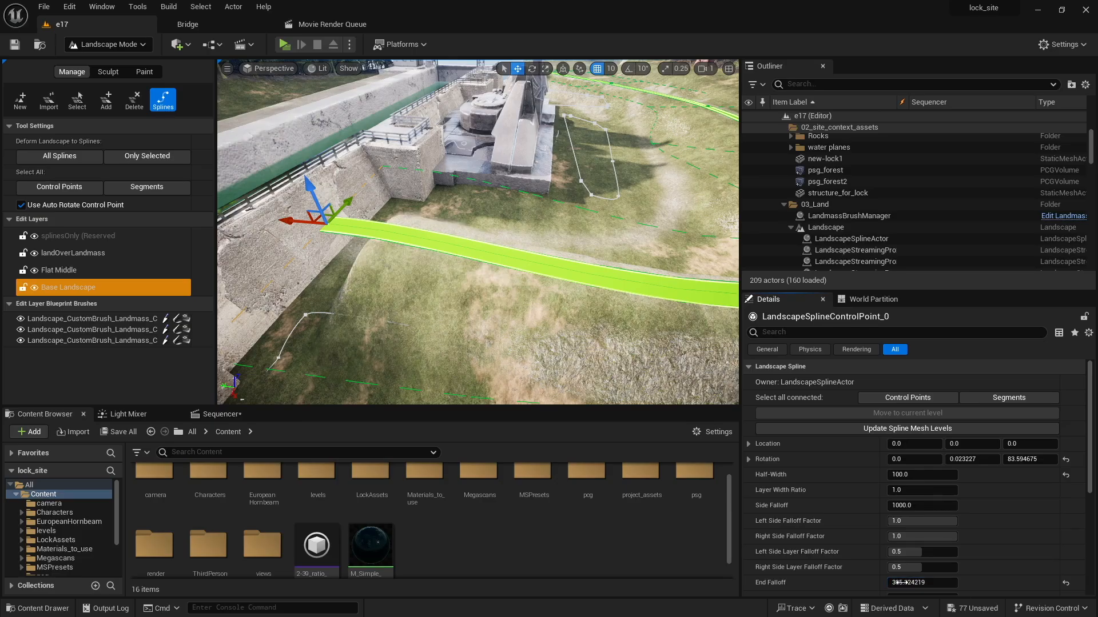
Step: Lower the starting control point at the wall vertically to a Z location of about -450
right_click_drag(478, 240, 538, 235)
right_click_drag(427, 338, 387, 338)
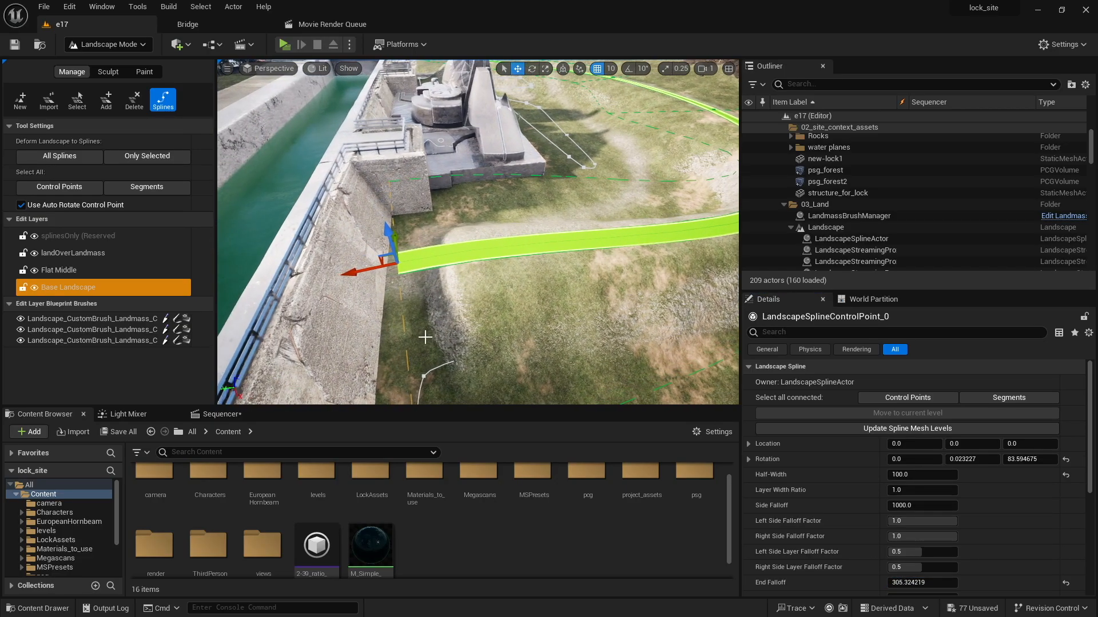
left_click_drag(390, 239, 401, 274)
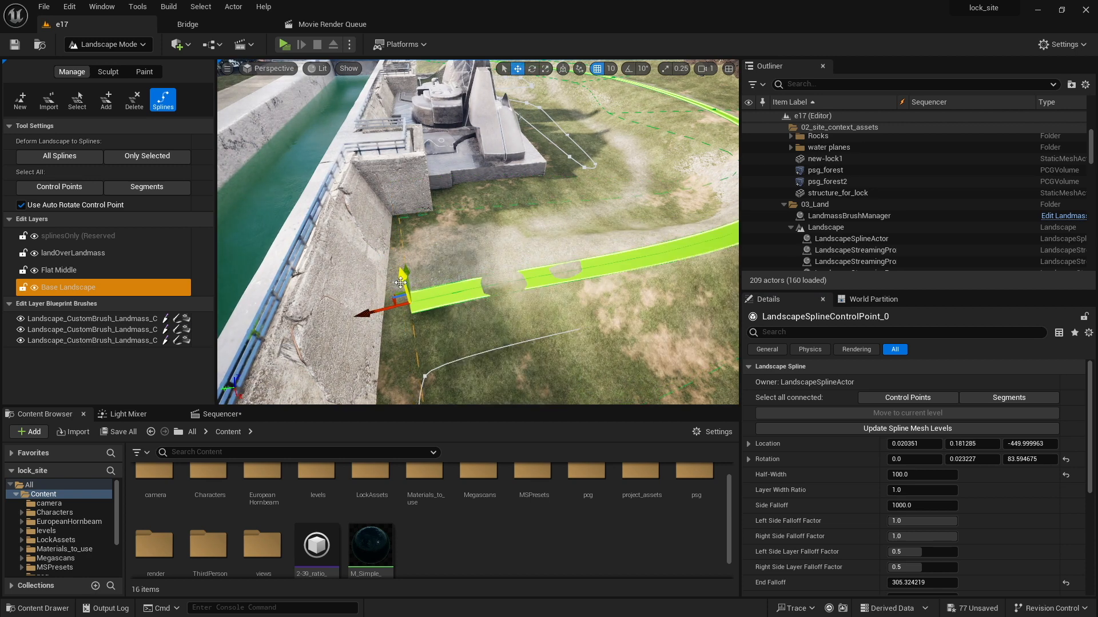
right_click_drag(433, 292, 484, 298)
key("g")
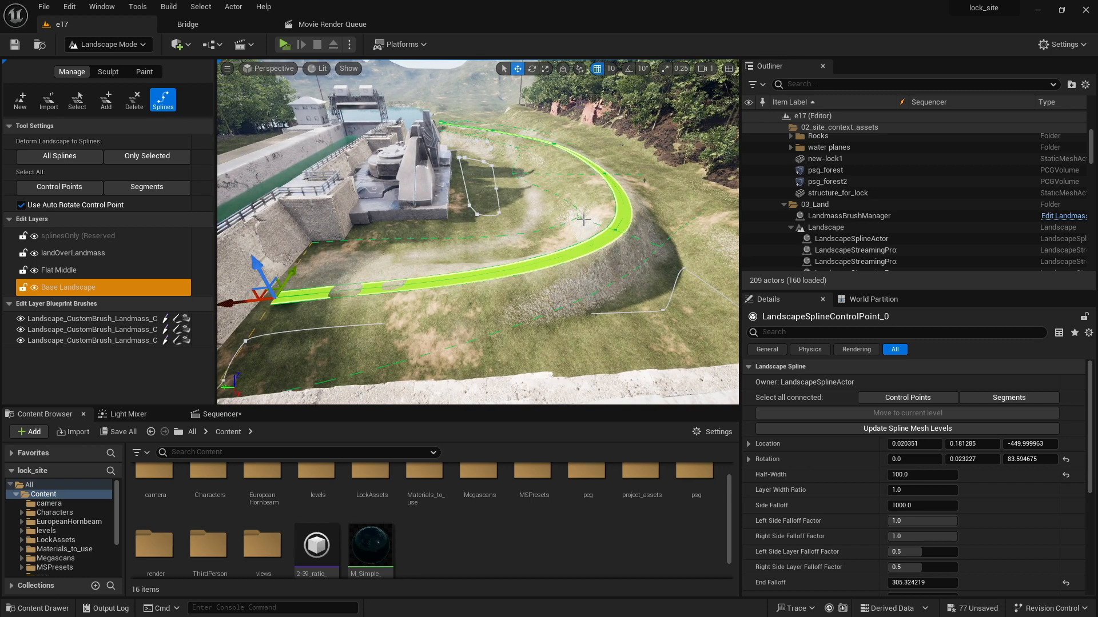
Step: Add the outer-bend control point to the selected starting point and set Side Falloff to 100 for both
right_click_drag(555, 279, 529, 287)
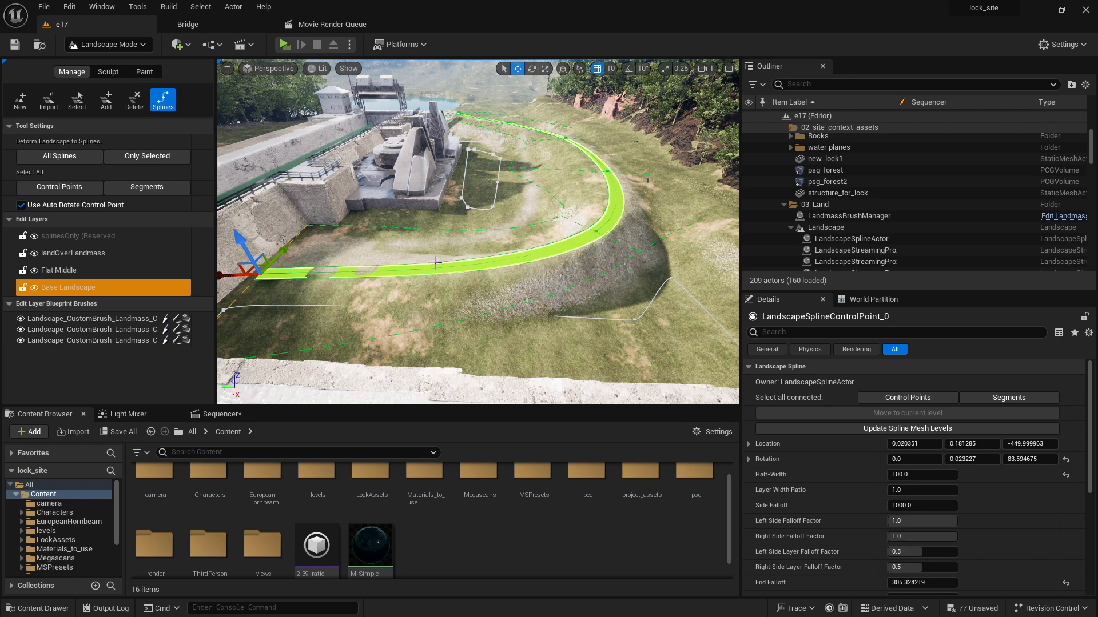
key("ctrl+a")
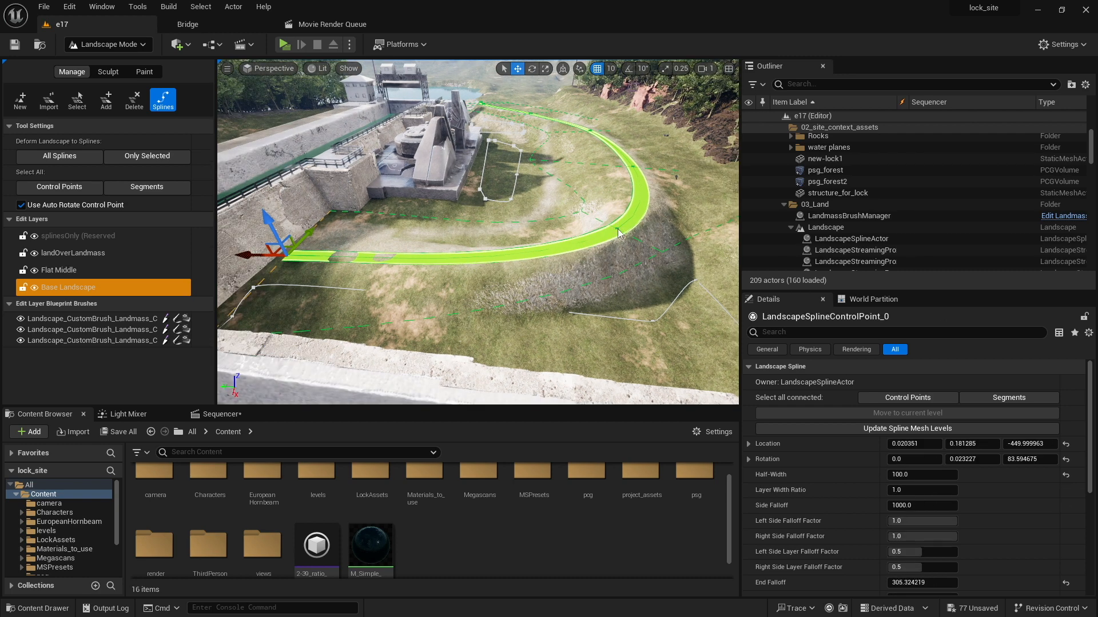
left_click(617, 230, "shift")
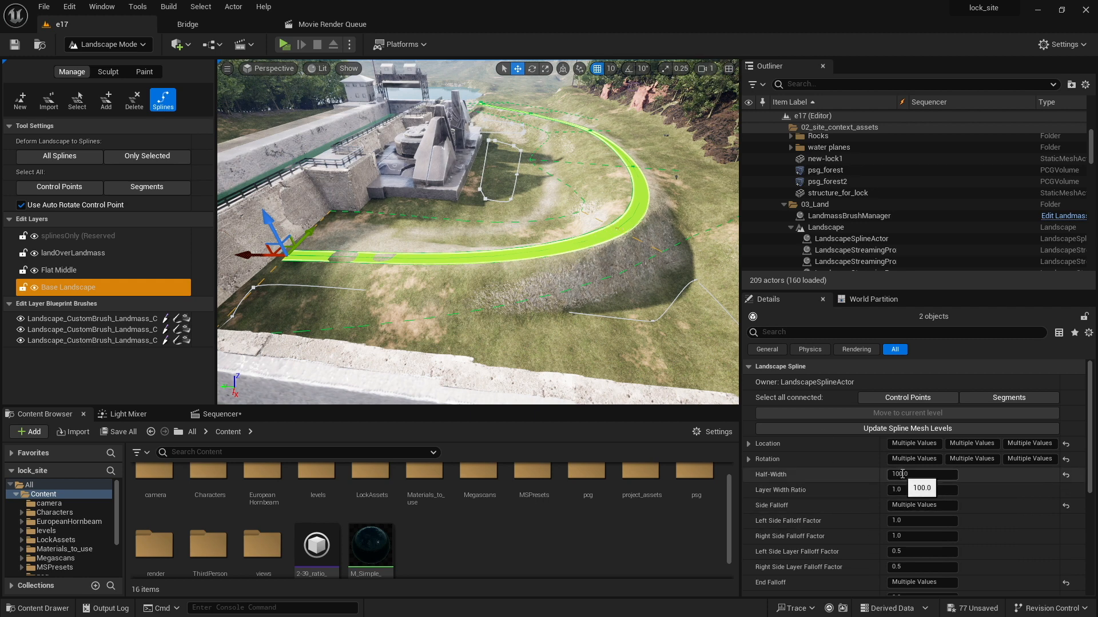
left_click(899, 506)
type("1")
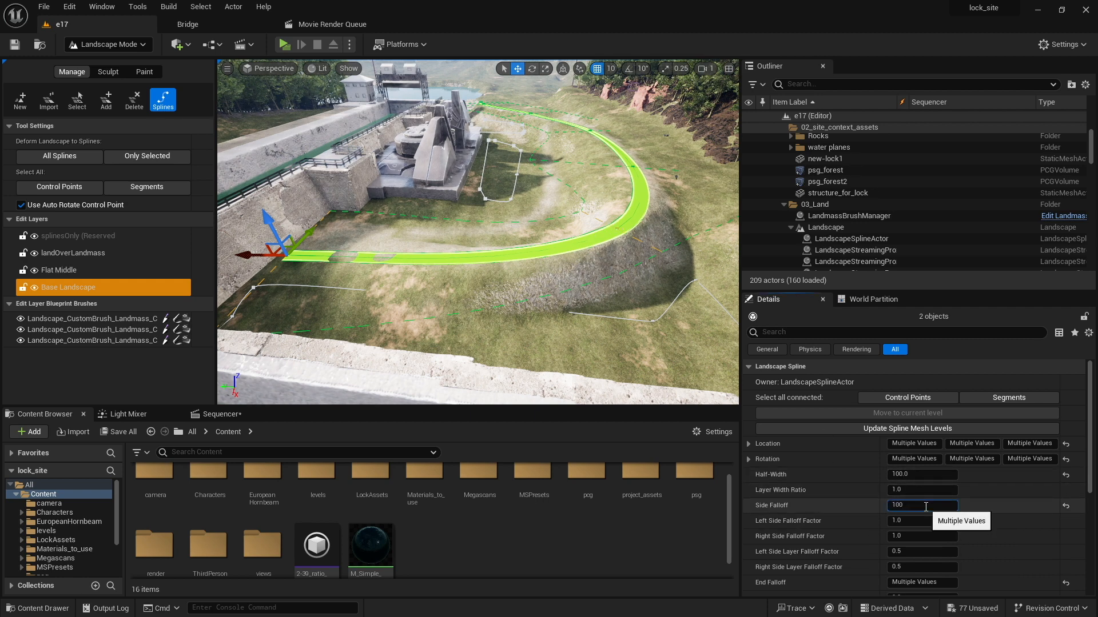
type("00")
key("Return")
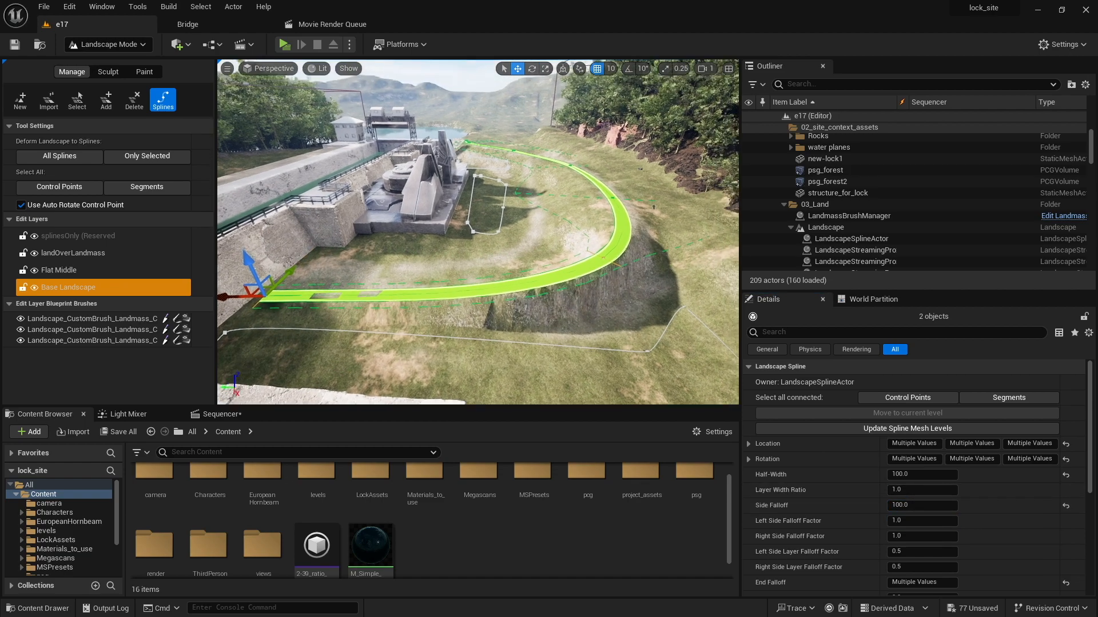
Step: Select a control point on the far stretch of the curve and set its Side Falloff to 400
right_click_drag(478, 233, 412, 235)
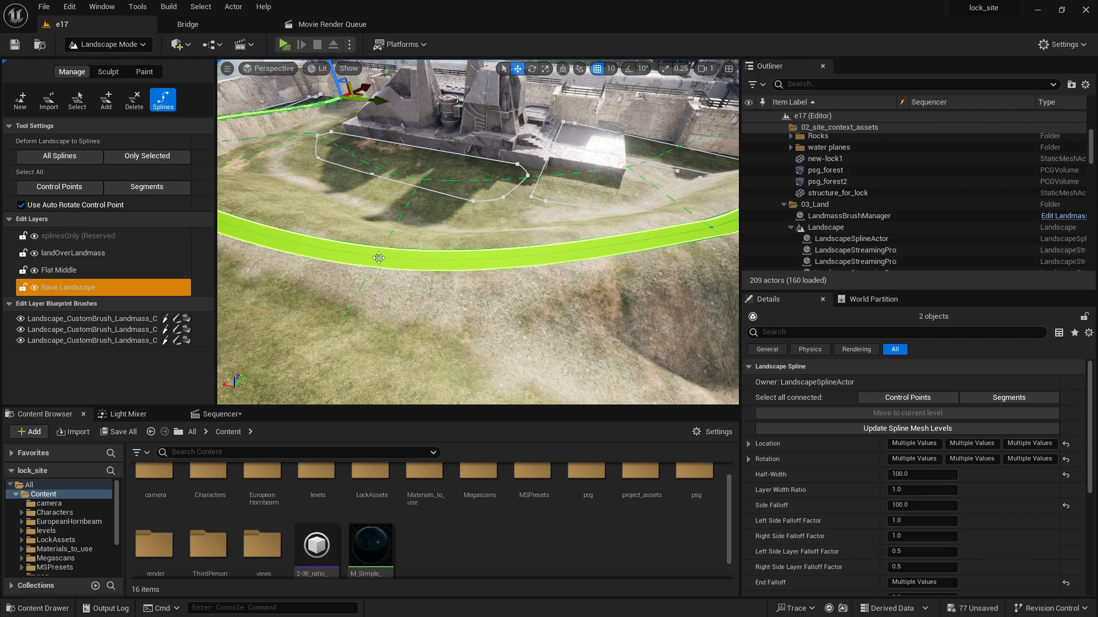
left_click(378, 258)
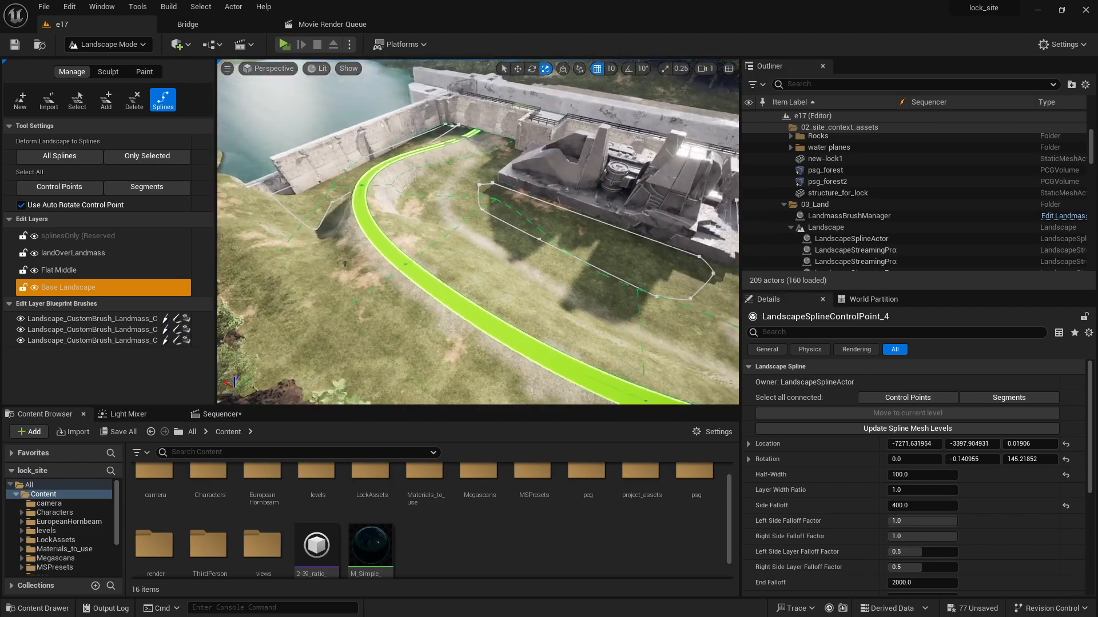
right_click_drag(478, 232, 451, 143)
key("ctrl+z")
Step: Start a new landscape spline inside the curved ridge with two control points running out from the concrete wall, and set Half-Width to 200
mouse_move(583, 153)
right_mouse_down()
mouse_move(692, 148)
mouse_move(583, 153)
right_mouse_up()
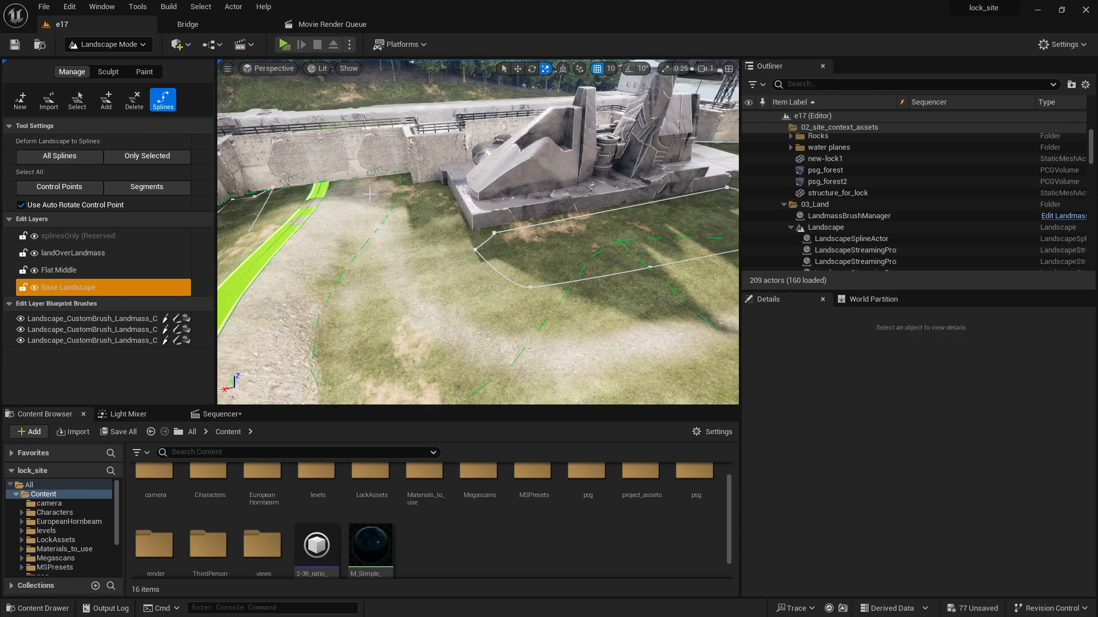
right_click_drag(369, 194, 343, 174)
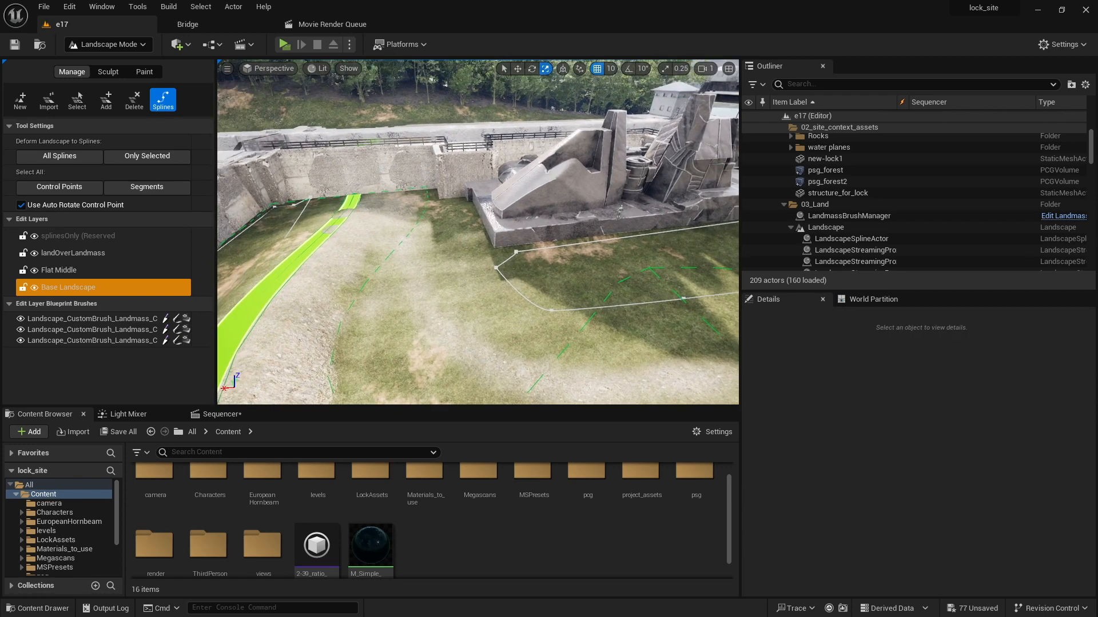
left_click(412, 193, "ctrl")
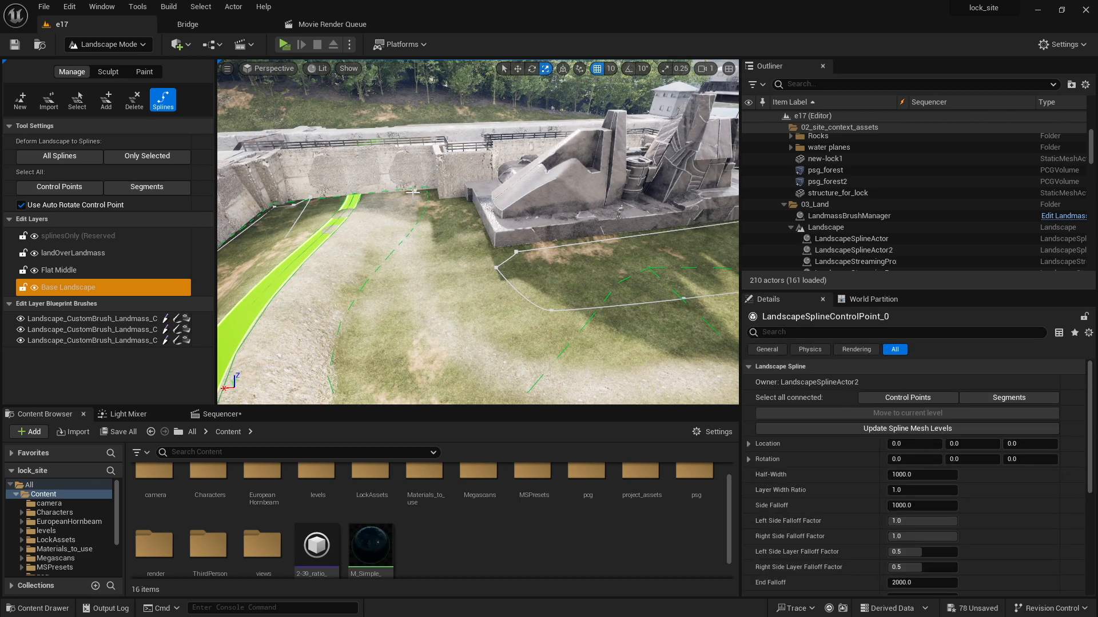
left_click(428, 311, "ctrl")
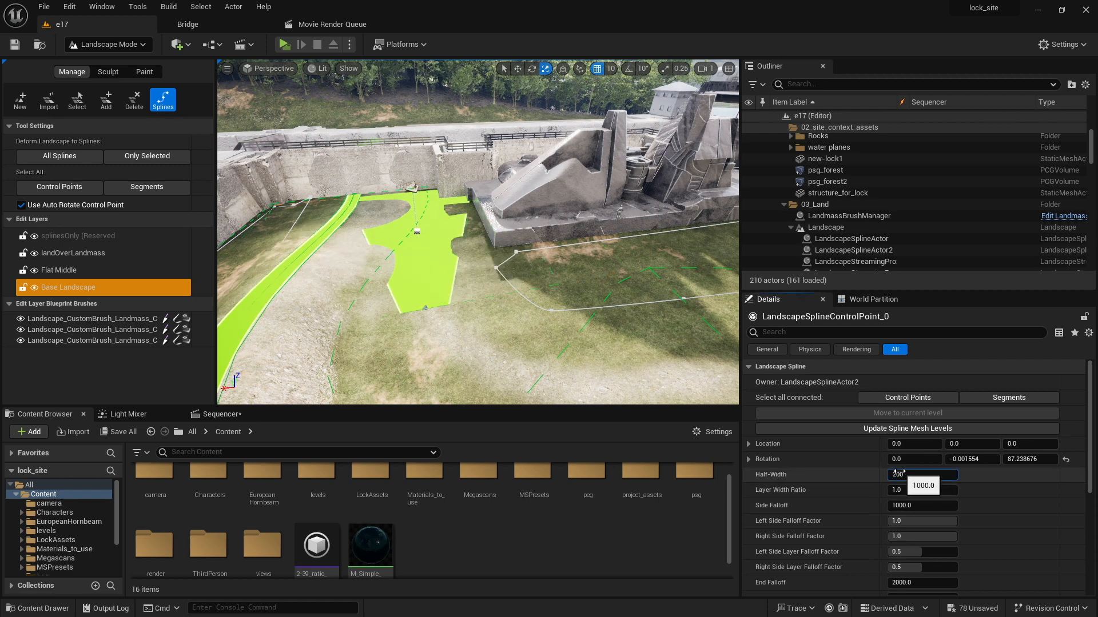
left_click(897, 475)
type("200")
key("Tab")
Step: Extend the new spline from its second control point around the lock structure, parallel to the outer ridge, up to the wall at the far end
left_click(424, 308)
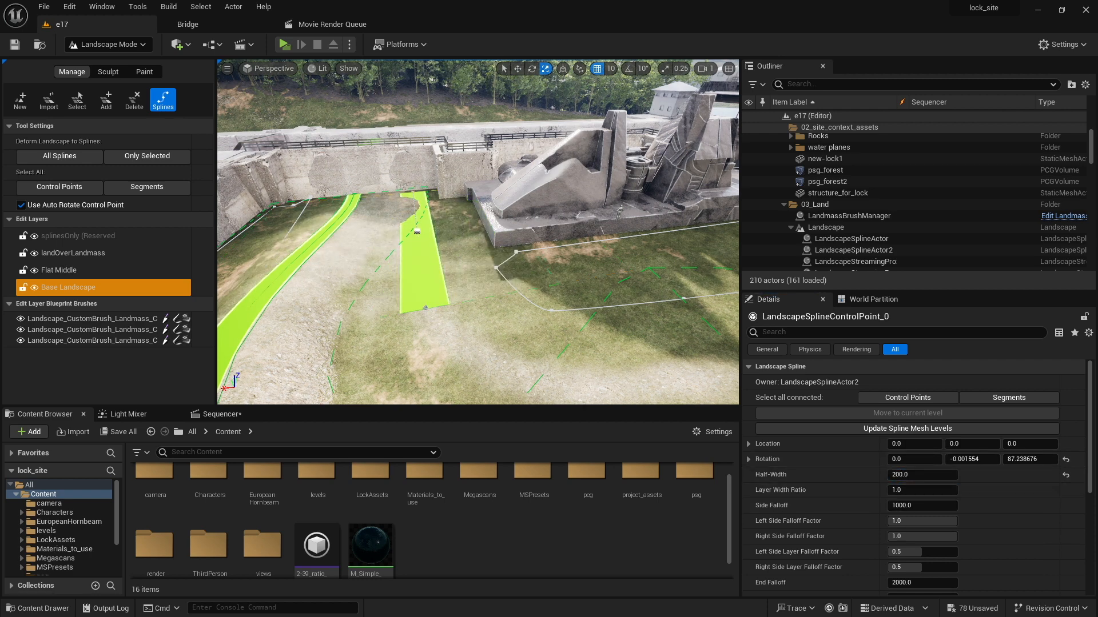
scroll(437, 322, "down", 2)
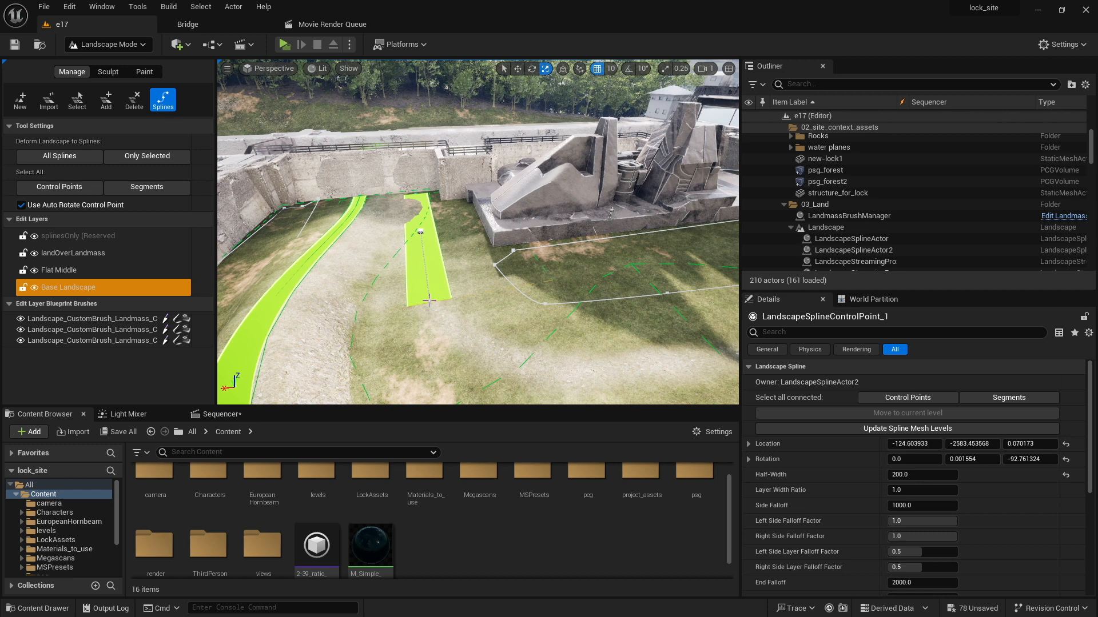
scroll(488, 331, "down", 1)
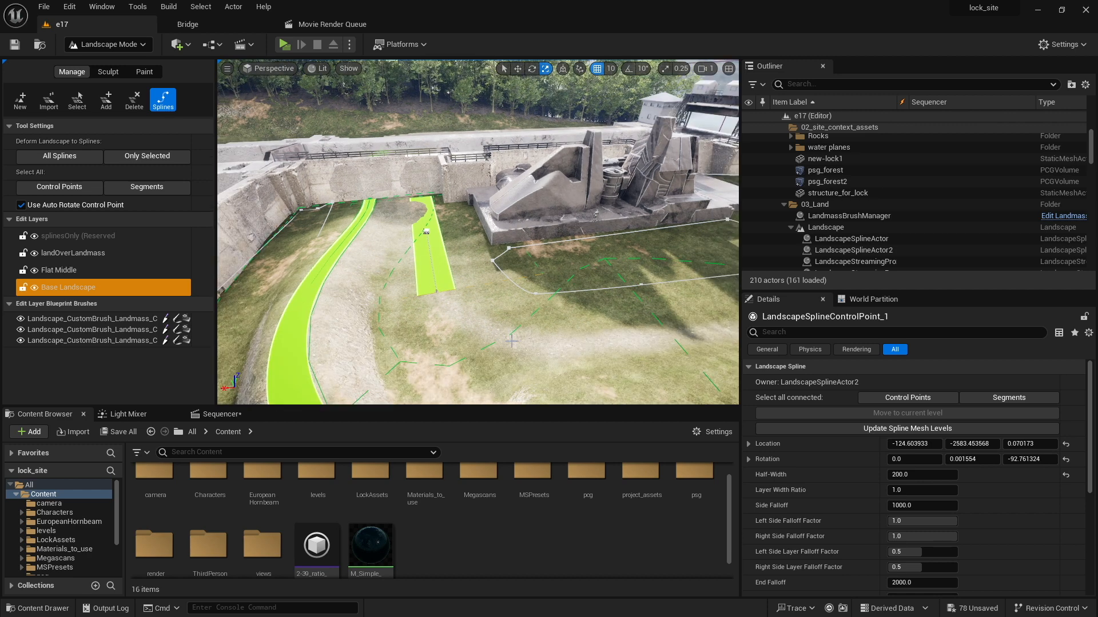
left_click(512, 341, "ctrl")
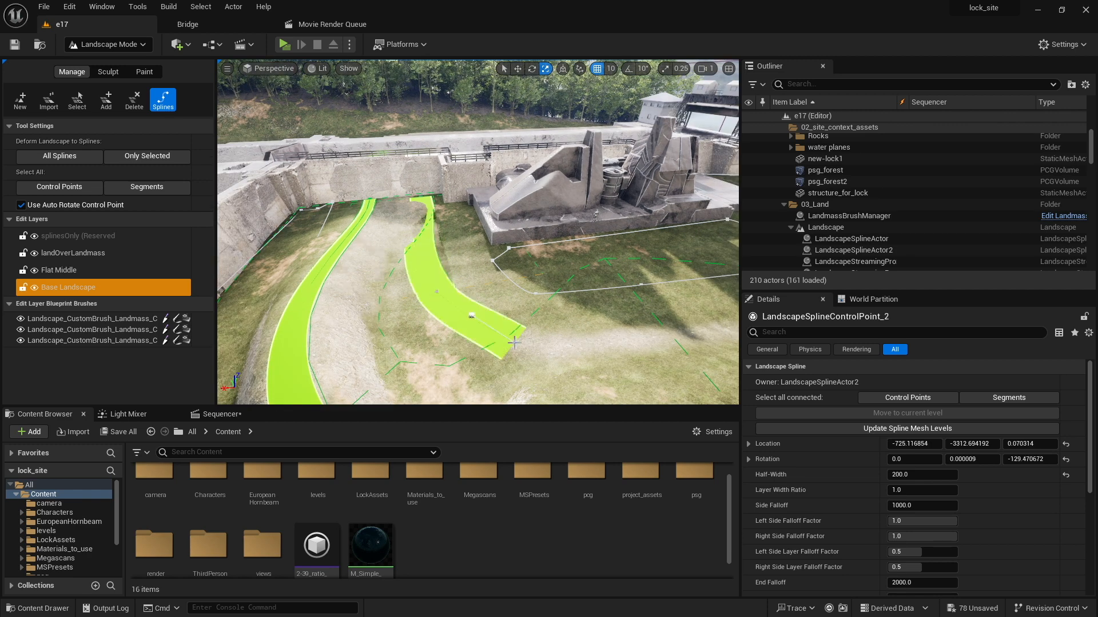
left_click(611, 341, "ctrl")
right_click_drag(612, 341, 549, 343)
left_click(437, 345, "ctrl")
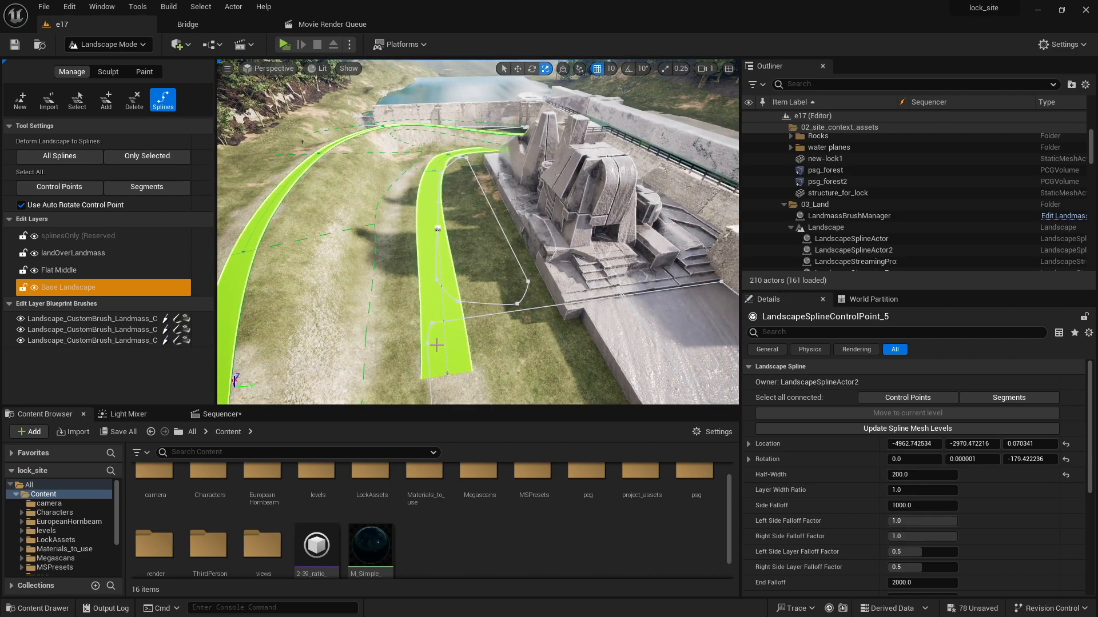
right_click_drag(563, 383, 634, 398)
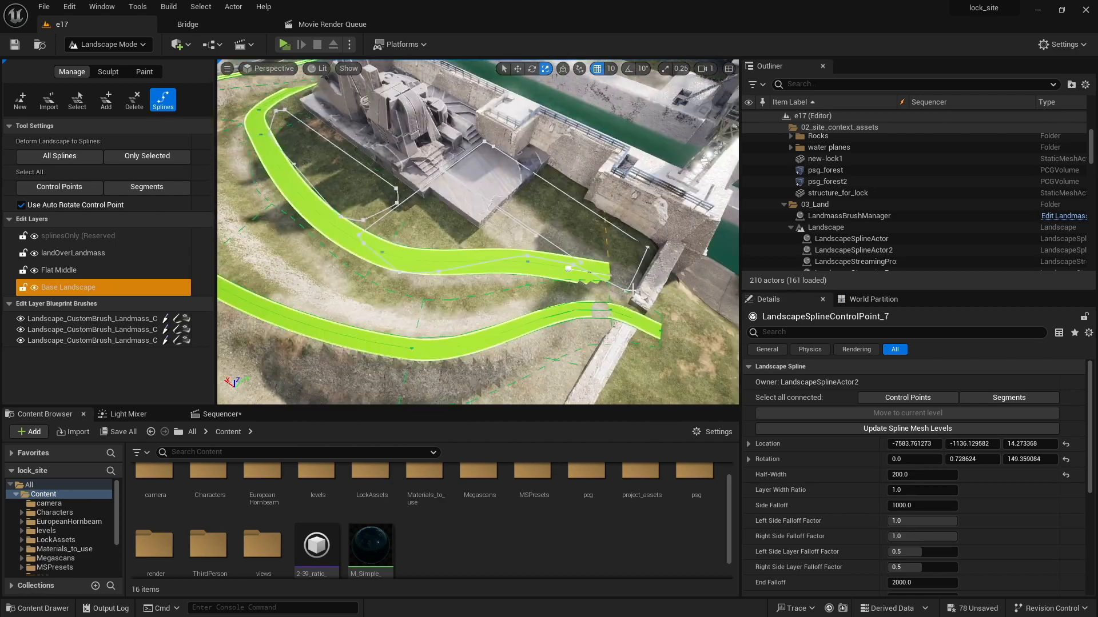
left_click(627, 295, "ctrl")
right_click_drag(628, 295, 601, 280)
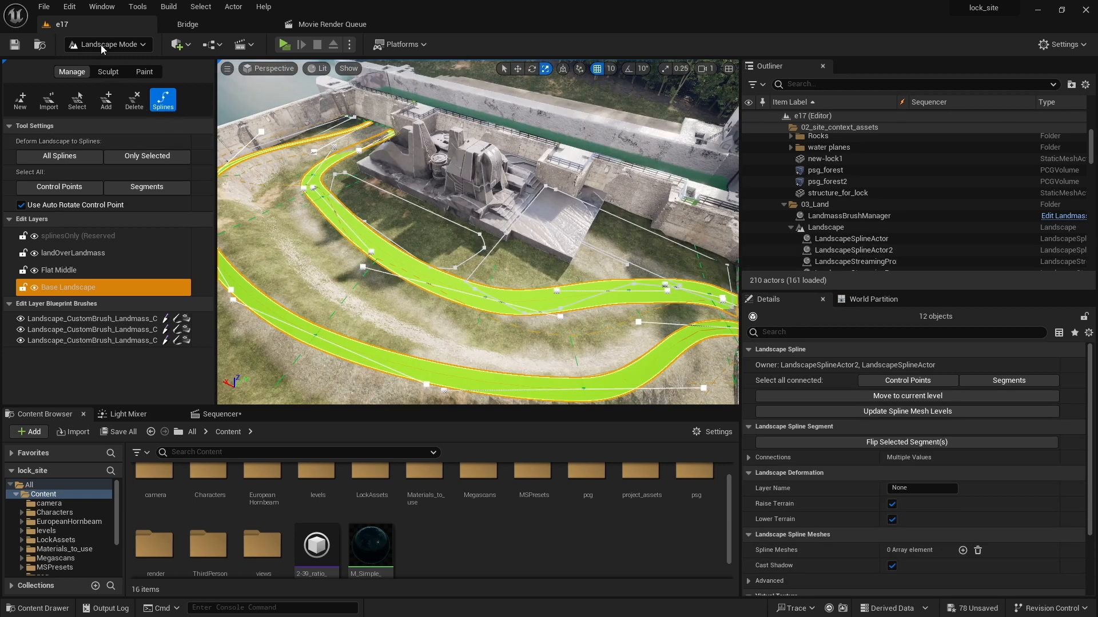
Step: Leave landscape editing, select LandscapeSplineActor2 and raise the whole actor to a Z location of about 1205
left_click(101, 45)
left_click(91, 64)
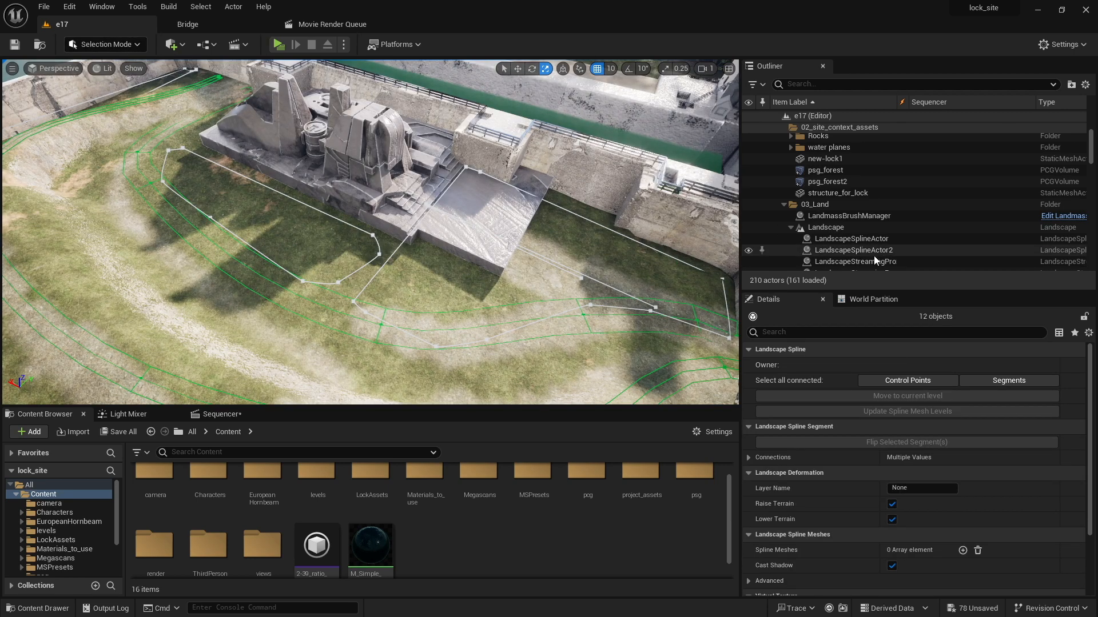
left_click(847, 250)
mouse_move(318, 238)
right_mouse_down()
mouse_move(303, 240)
mouse_move(329, 250)
right_mouse_up()
right_click_drag(472, 280, 405, 198)
key("w")
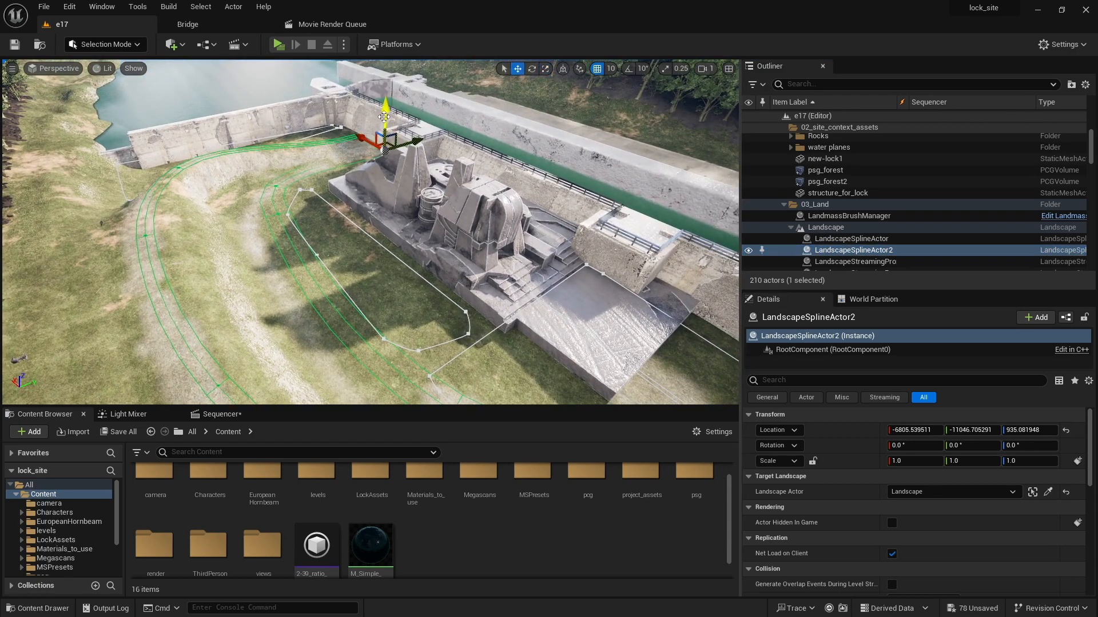
left_click_drag(384, 117, 383, 102)
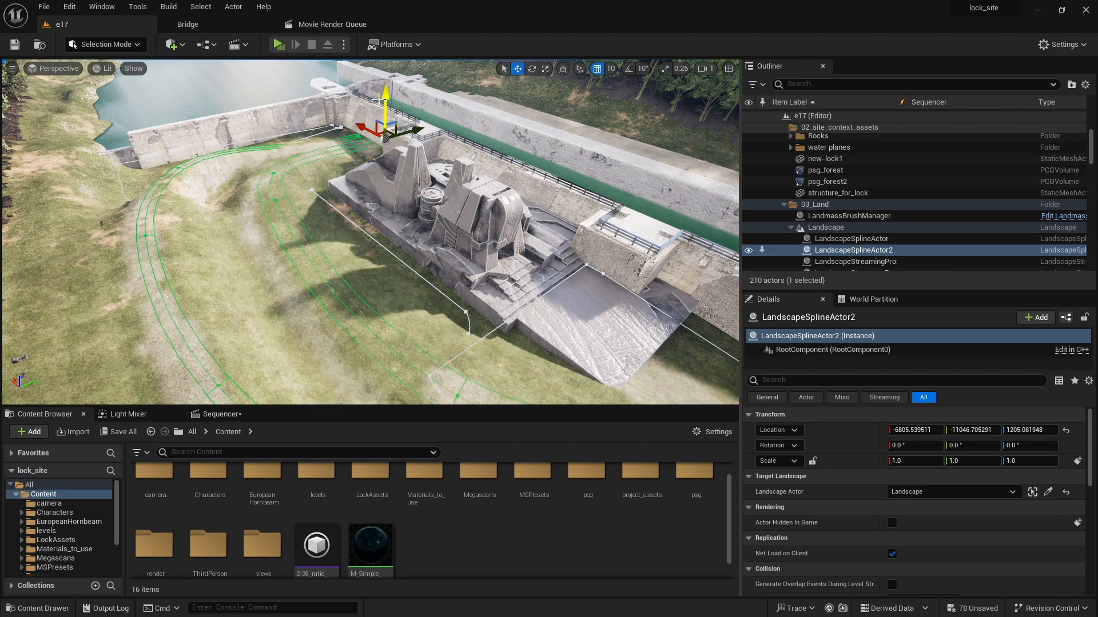
Step: Return to landscape spline editing and raise the inner spline's two control points at the bend near the wall to Z about 370 and 210
left_click(106, 44)
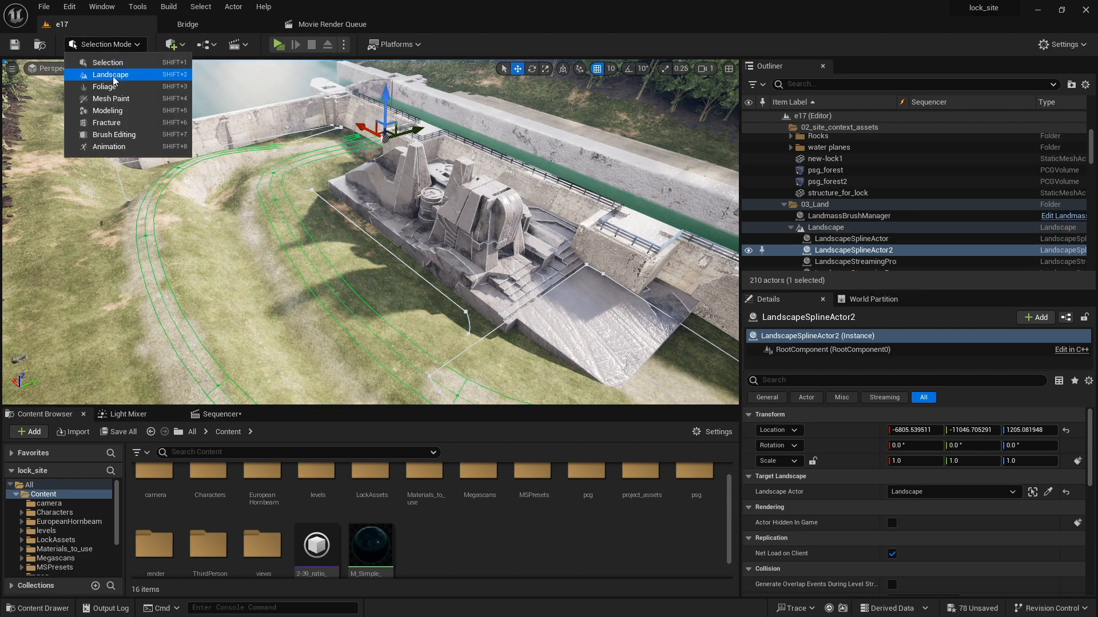
left_click(110, 74)
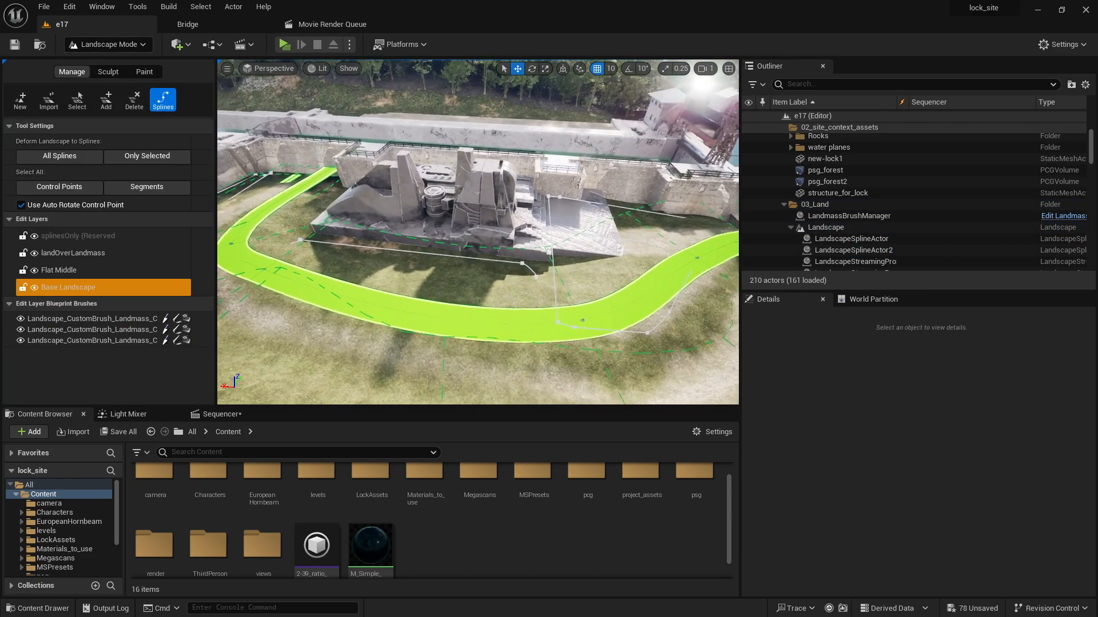
right_click_drag(478, 232, 410, 231)
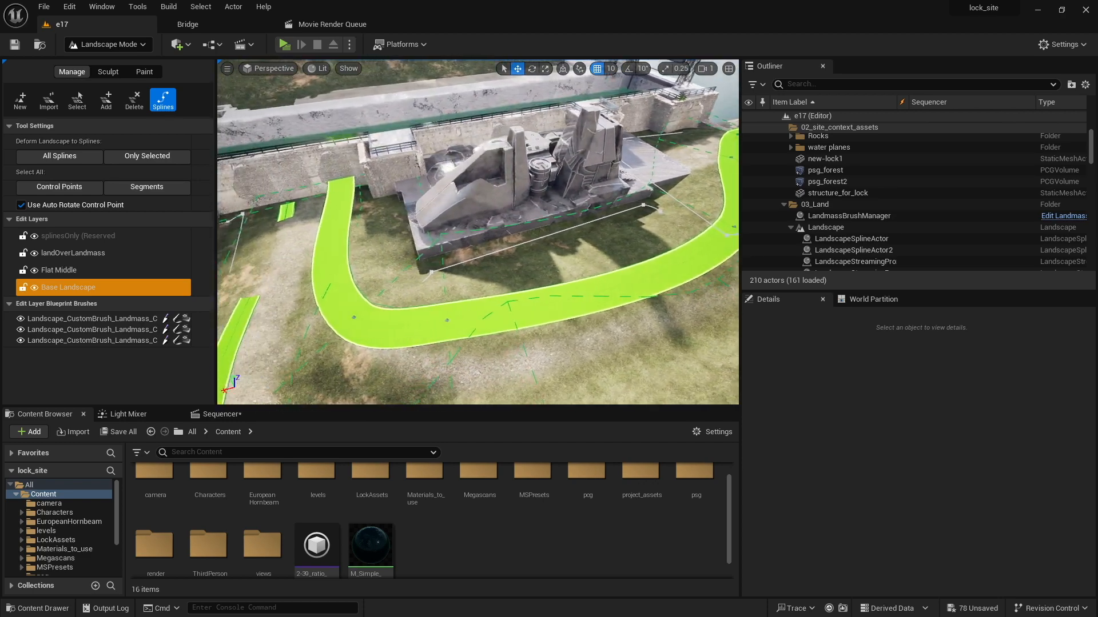
right_click_drag(331, 190, 360, 207)
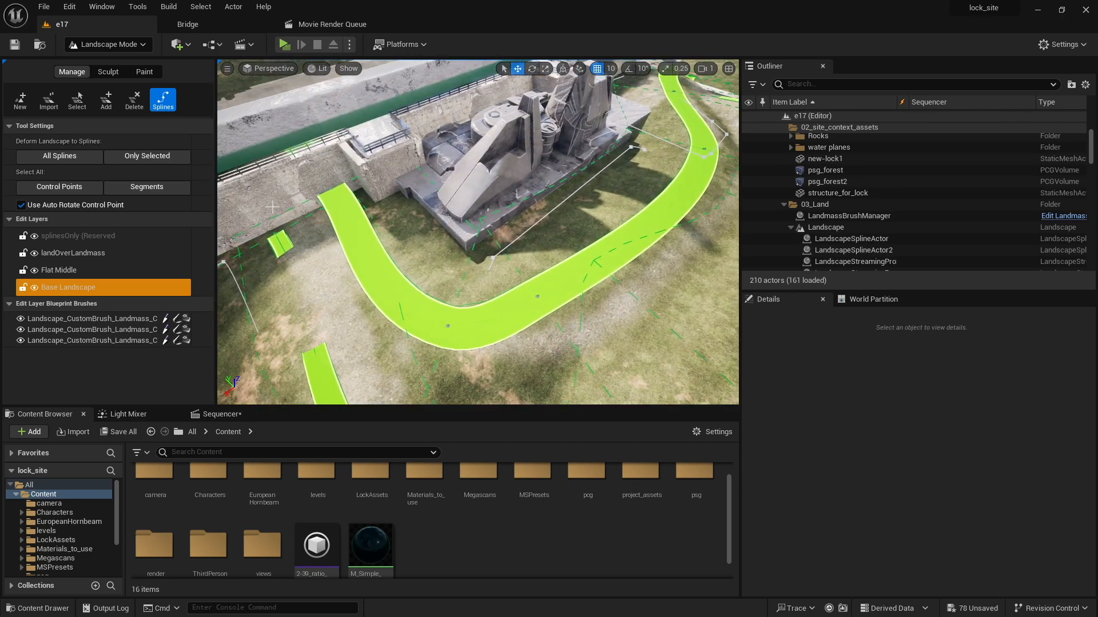
left_click(331, 190)
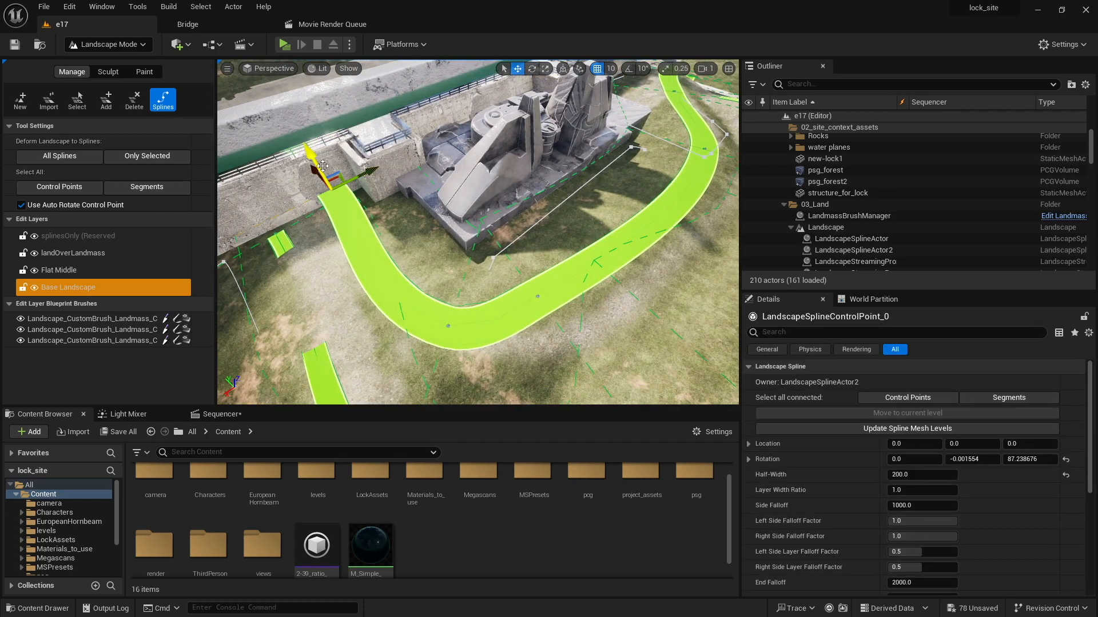
left_click(449, 327)
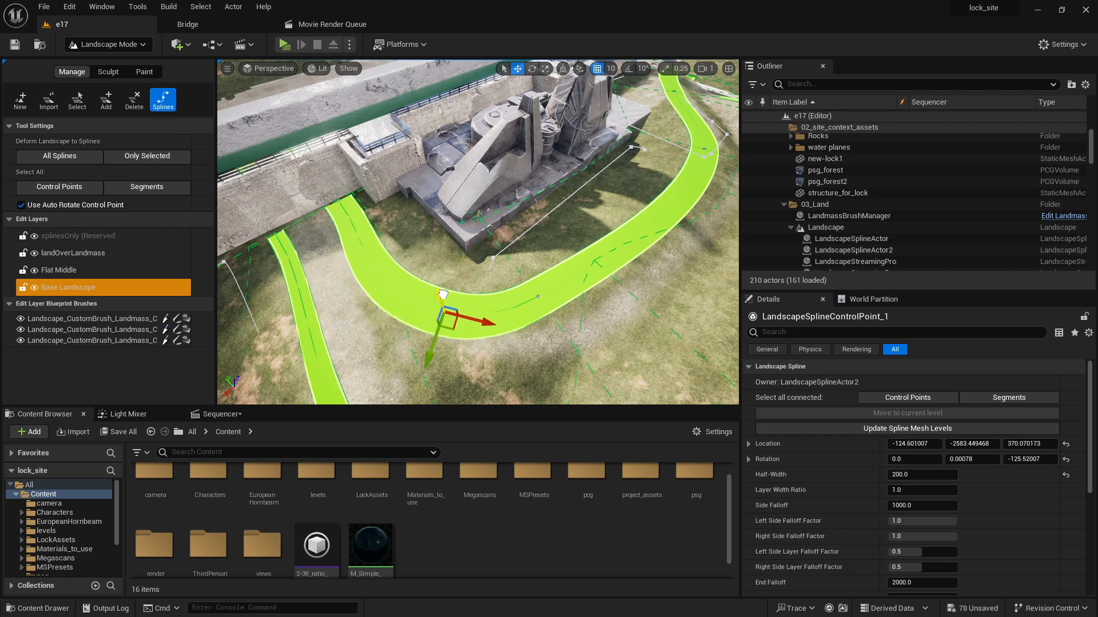
left_click(546, 274)
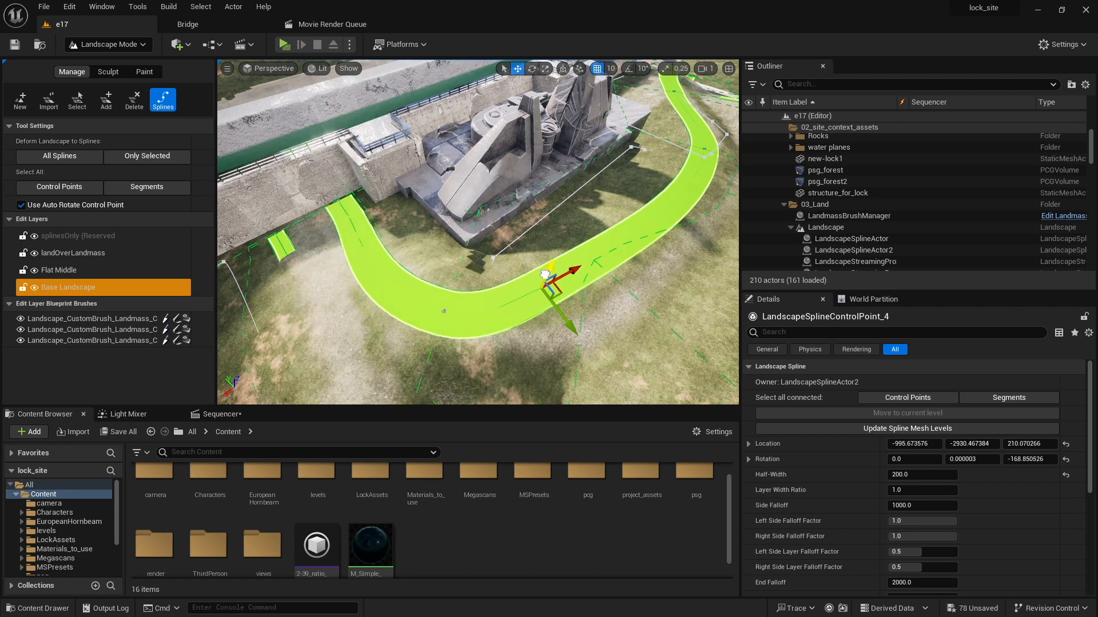
Step: Raise the inner spline's next two control points beyond the lock structure to Z locations of about 260 and 189
right_click_drag(607, 247, 663, 220)
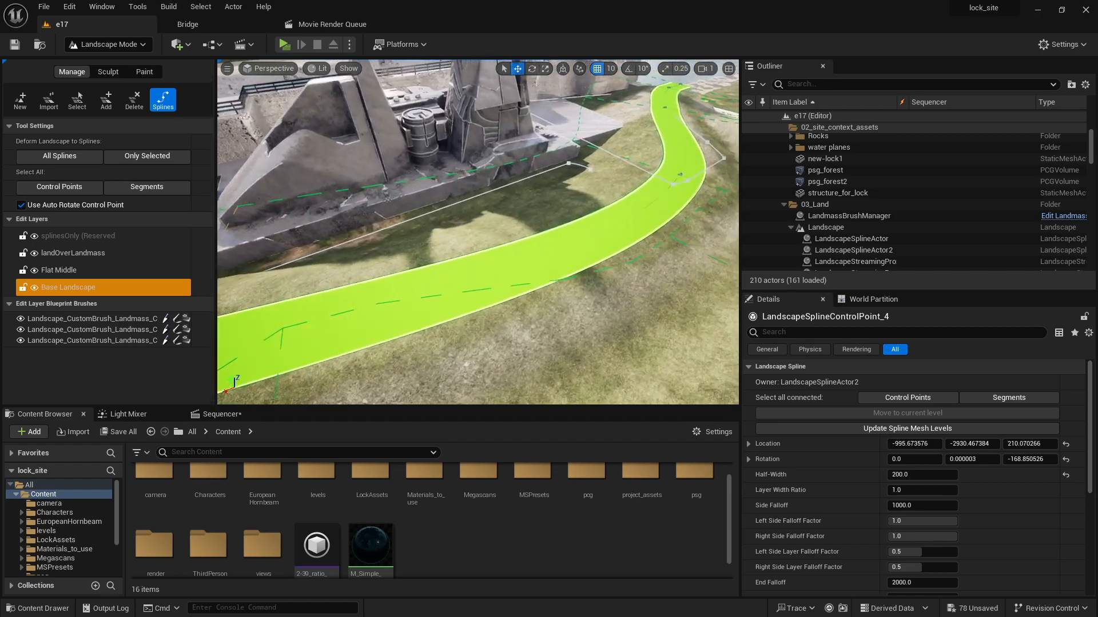
mouse_move(552, 259)
right_mouse_down()
mouse_move(417, 264)
mouse_move(552, 259)
right_mouse_up()
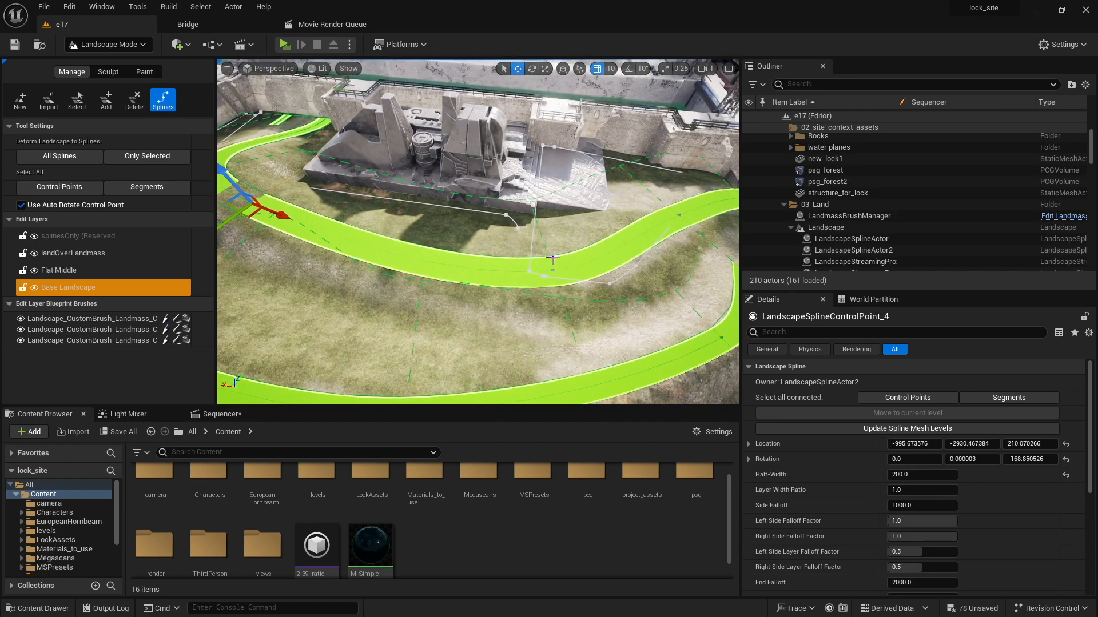
left_click(553, 269)
left_click_drag(564, 252, 565, 242)
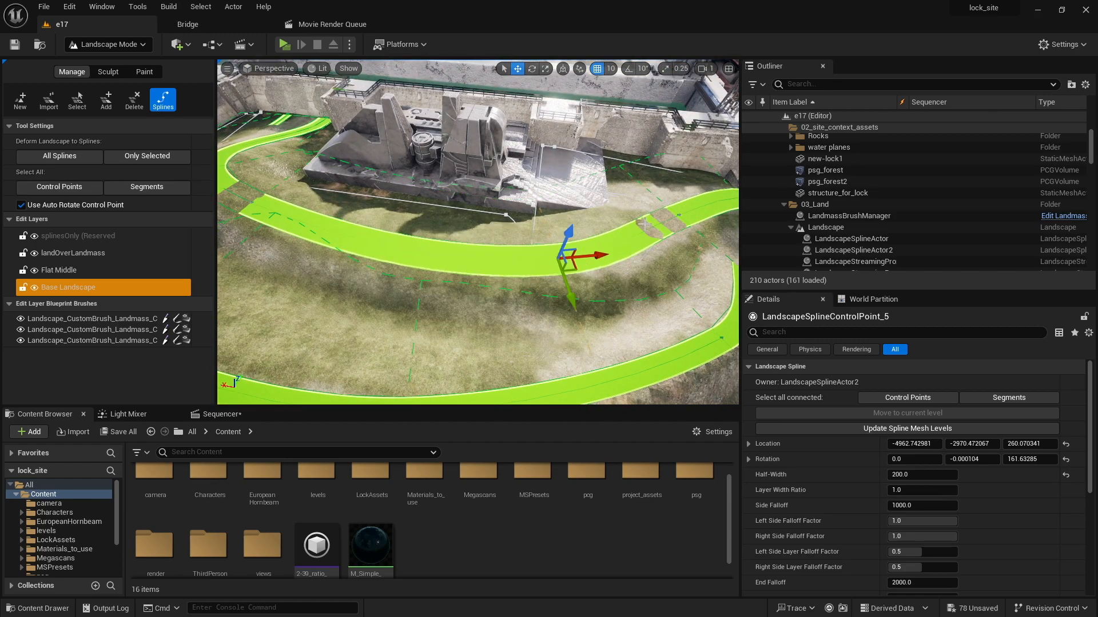
left_click(680, 215)
left_click_drag(696, 205, 693, 190)
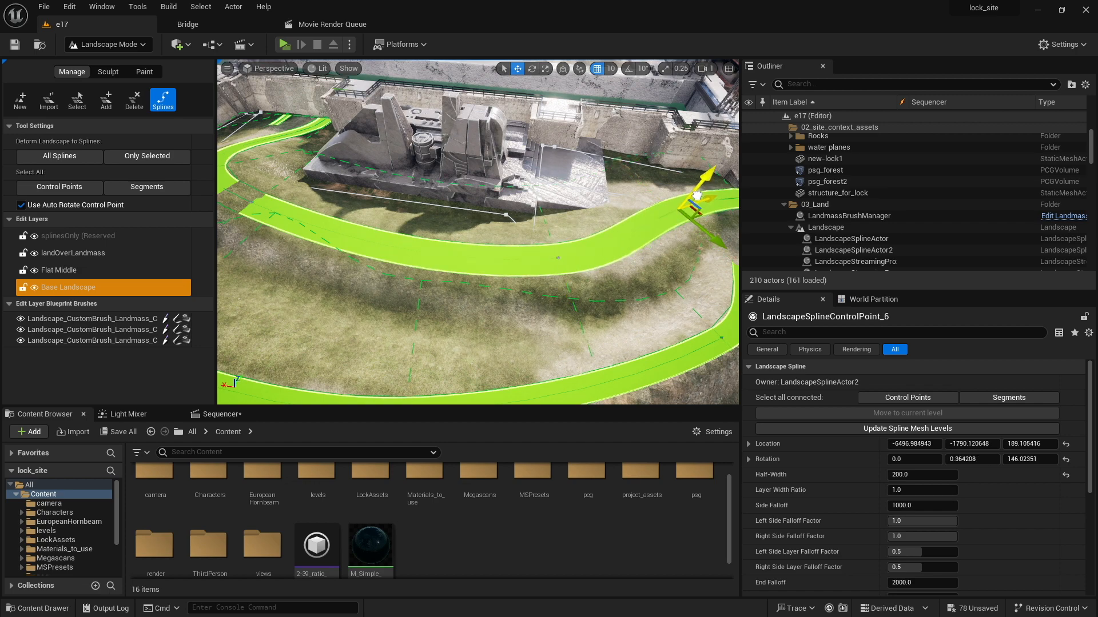
Step: Set the Side Falloff of the selected far control point on the inner spline to 400
right_click_drag(693, 191, 739, 200)
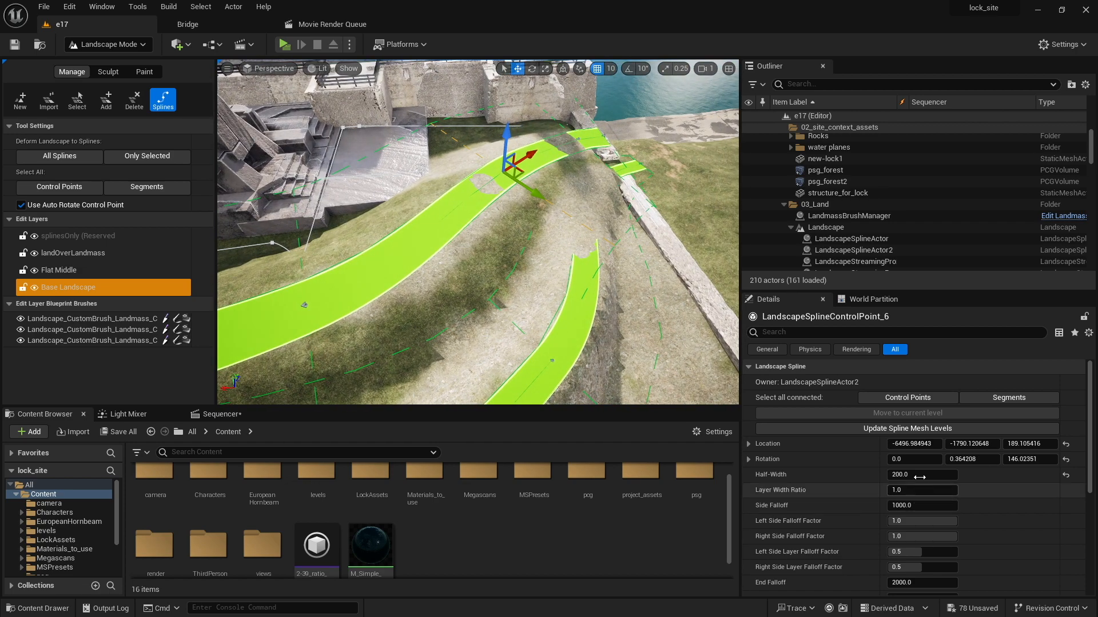
left_click(906, 506)
type("400")
key("Return")
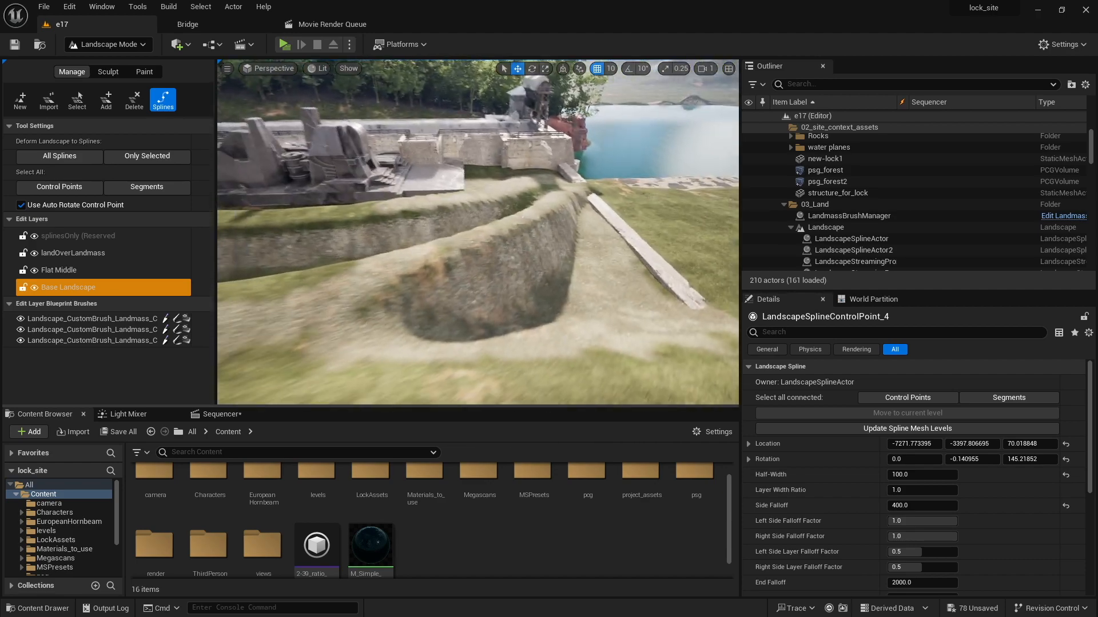
Step: Leave landscape editing, select SplineActor beside the lock structure and shift it toward the structure to a Y location of about -13363
right_click_drag(477, 232, 592, 275)
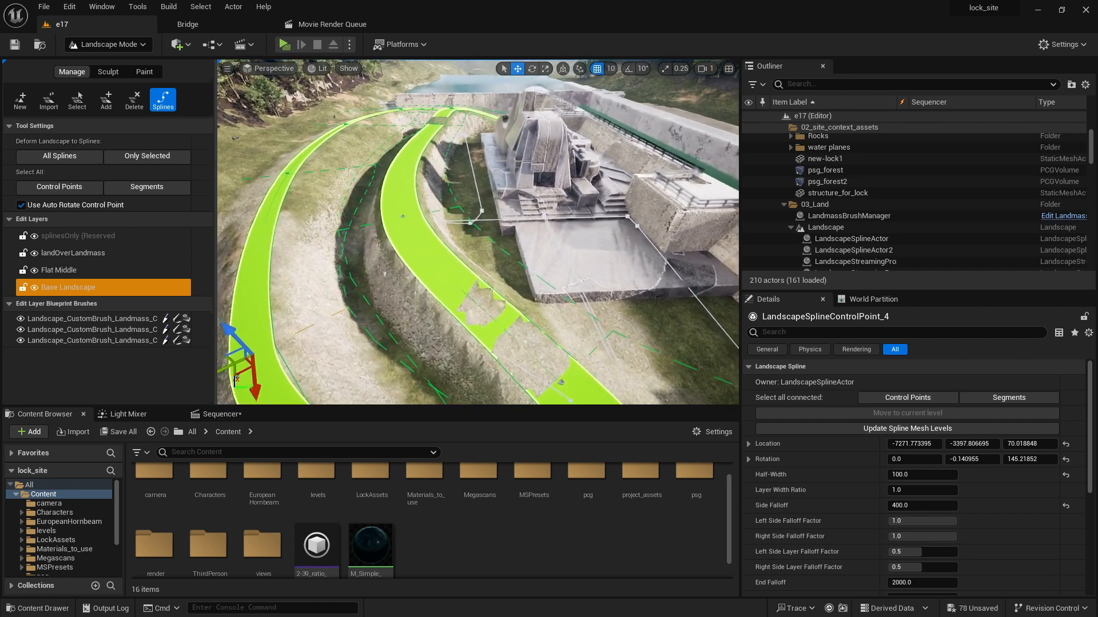
right_click_drag(489, 172, 477, 171)
left_click(484, 180)
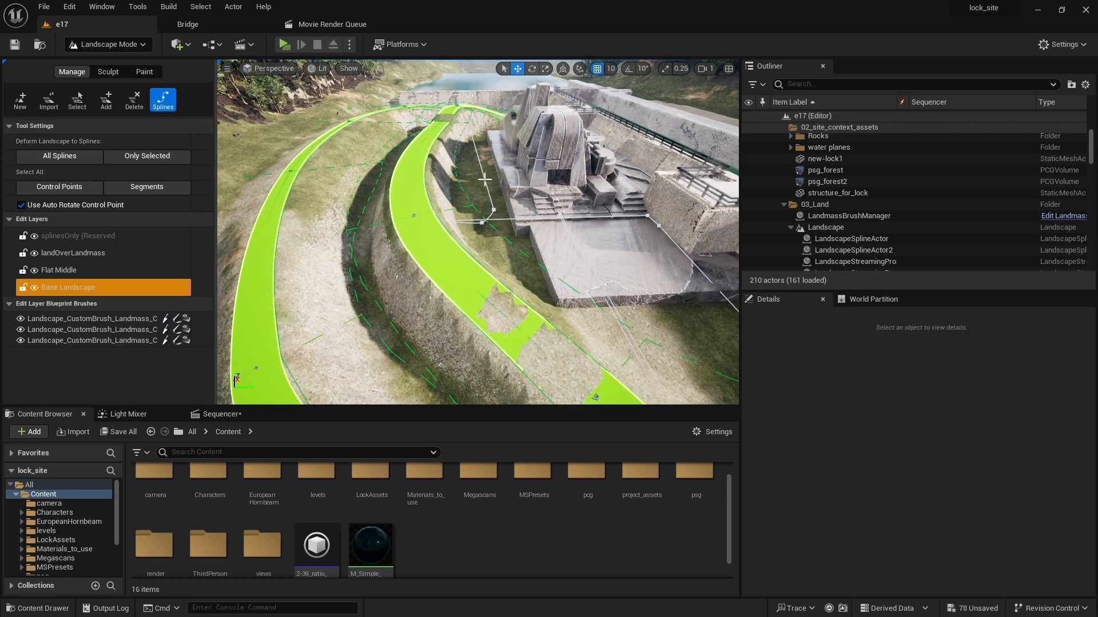
left_click(126, 44)
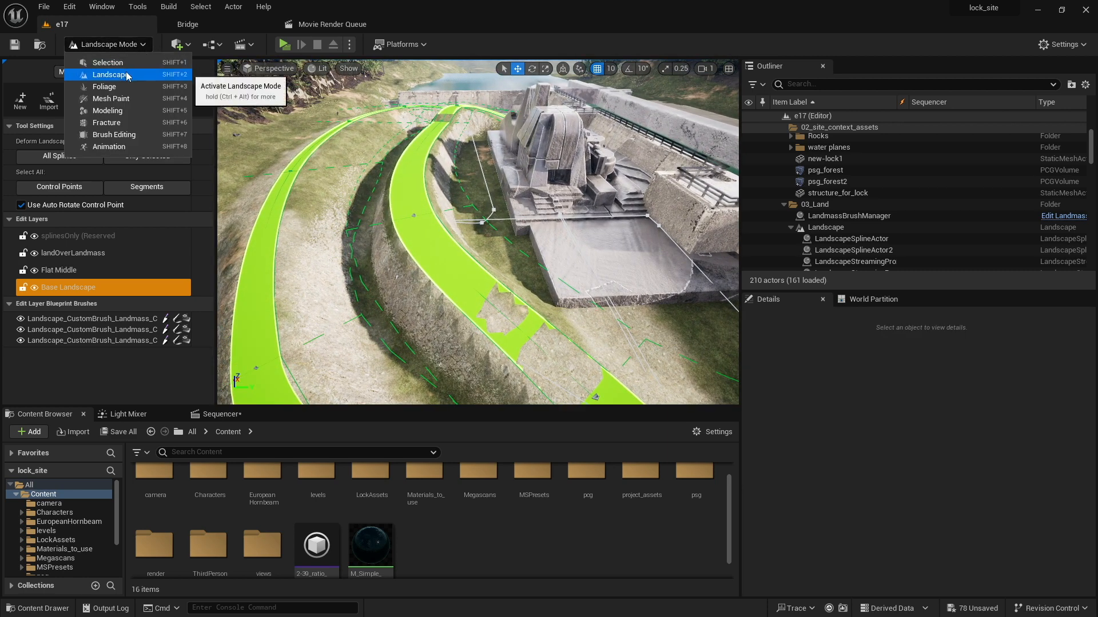
left_click(108, 62)
left_click(377, 159)
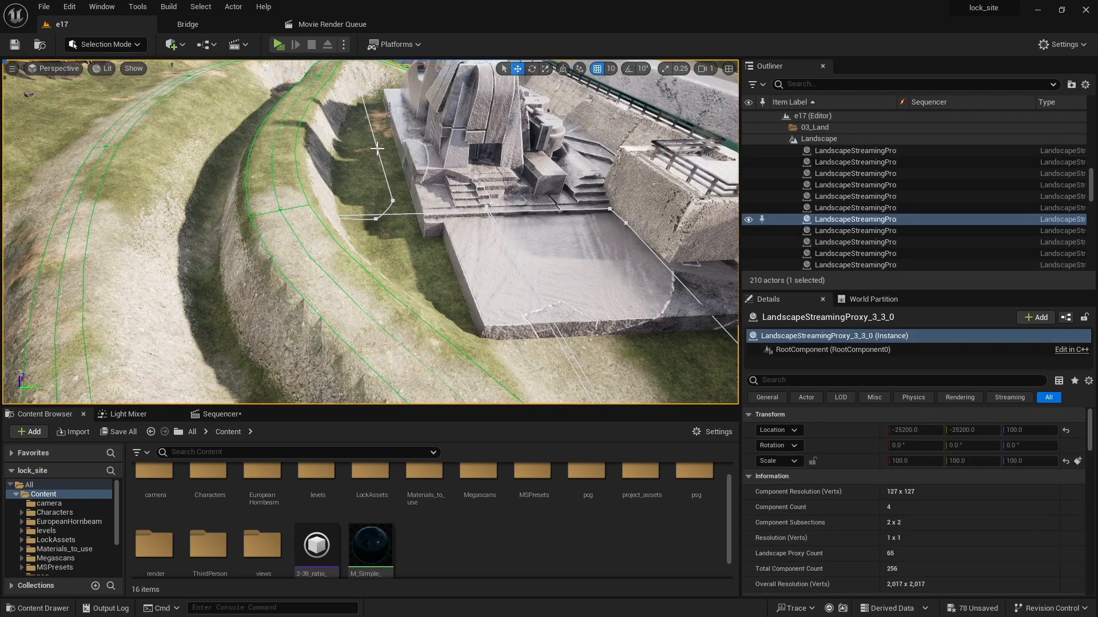
scroll(376, 159, "down", 3)
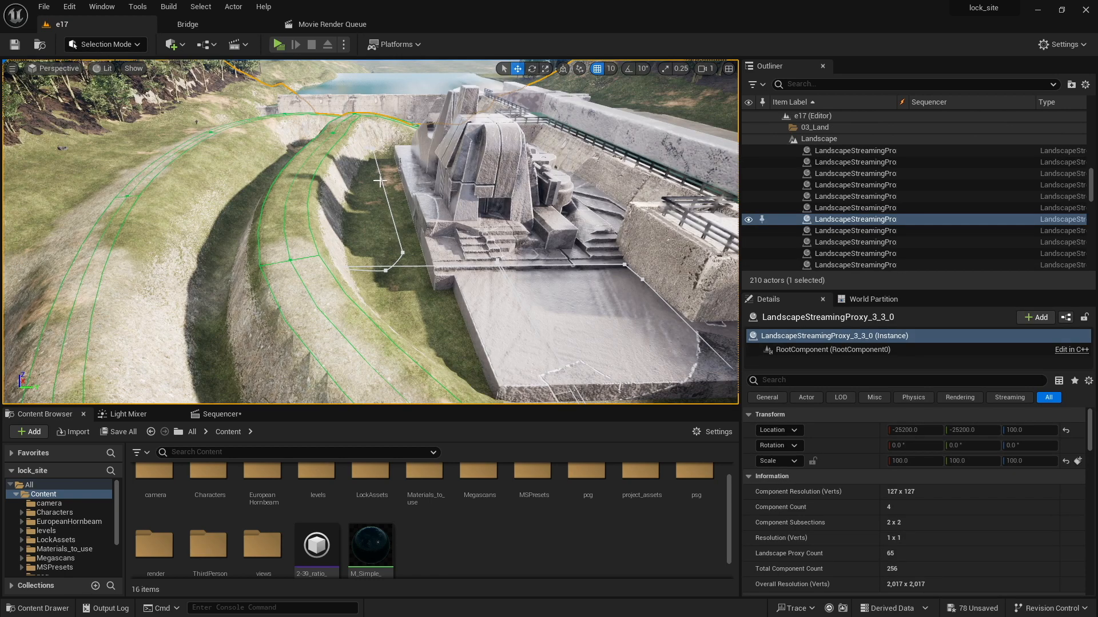
scroll(792, 247, "down", 15)
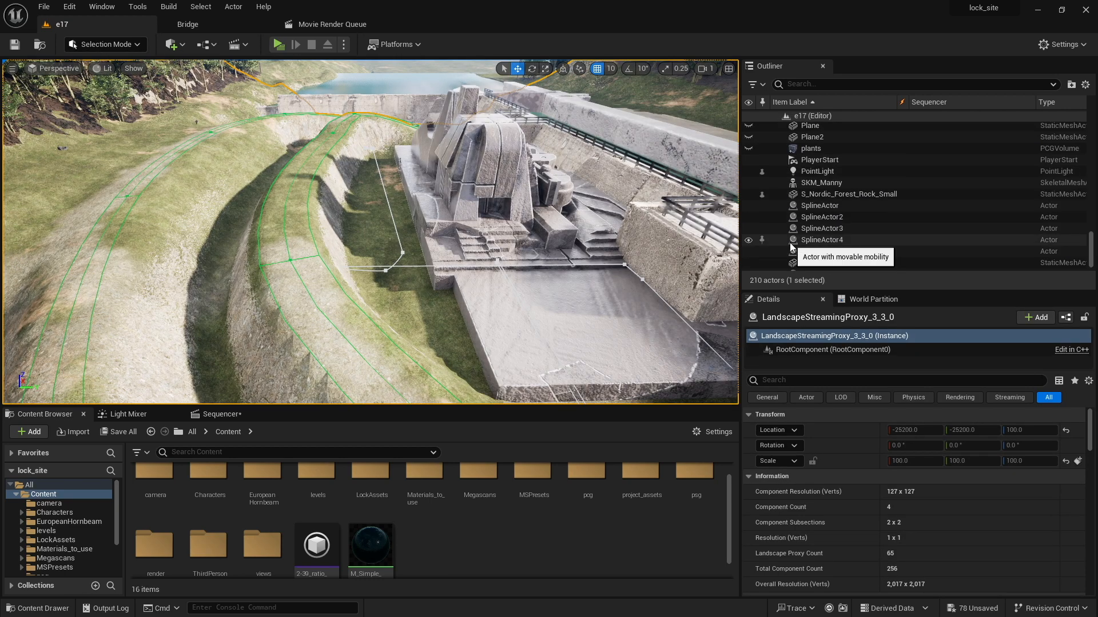
left_click(806, 209)
left_click_drag(377, 198, 398, 198)
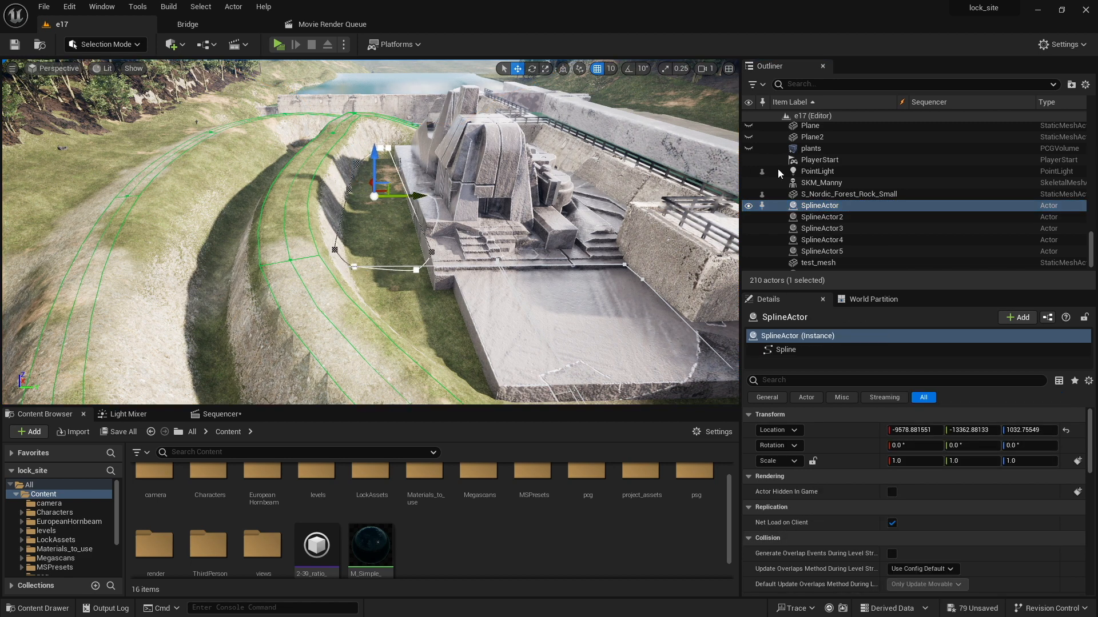
Step: Show the plants PCG volume around the lock structure
left_click(748, 148)
right_click_drag(371, 231, 470, 200)
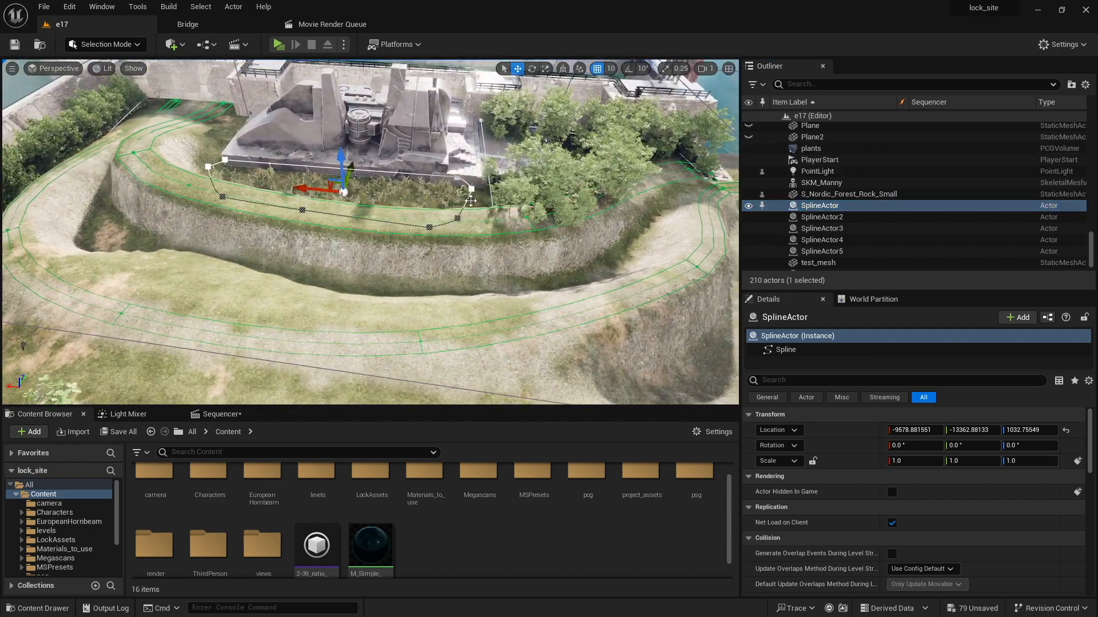
Step: Shift SplineActor's corner point beside the lock structure toward the trees and select the neighbouring spline point
left_click(818, 205)
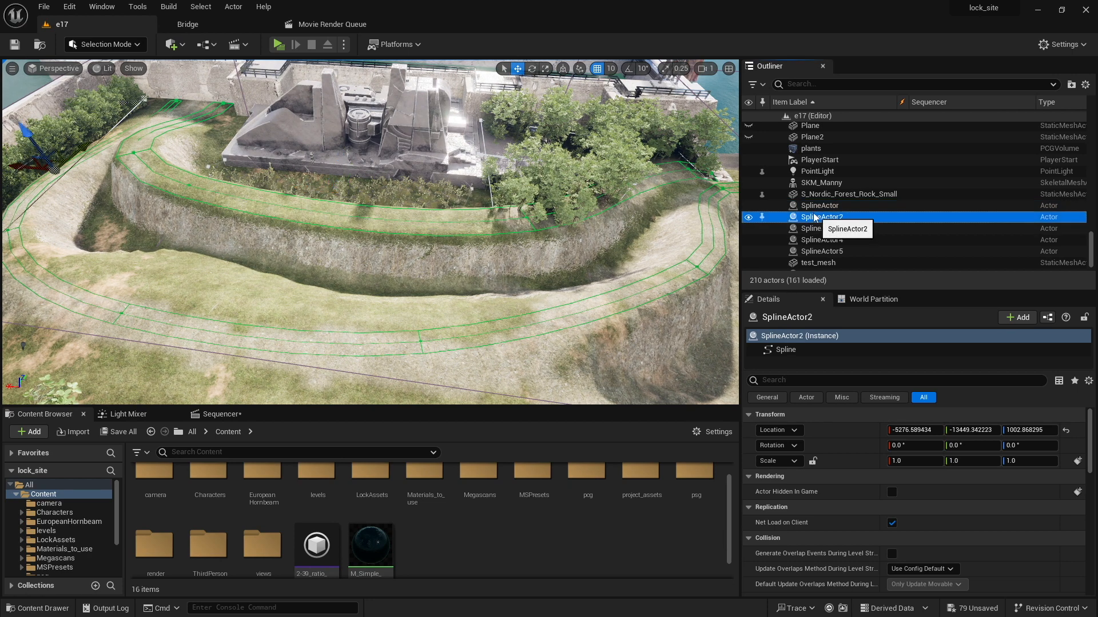
left_click(474, 187)
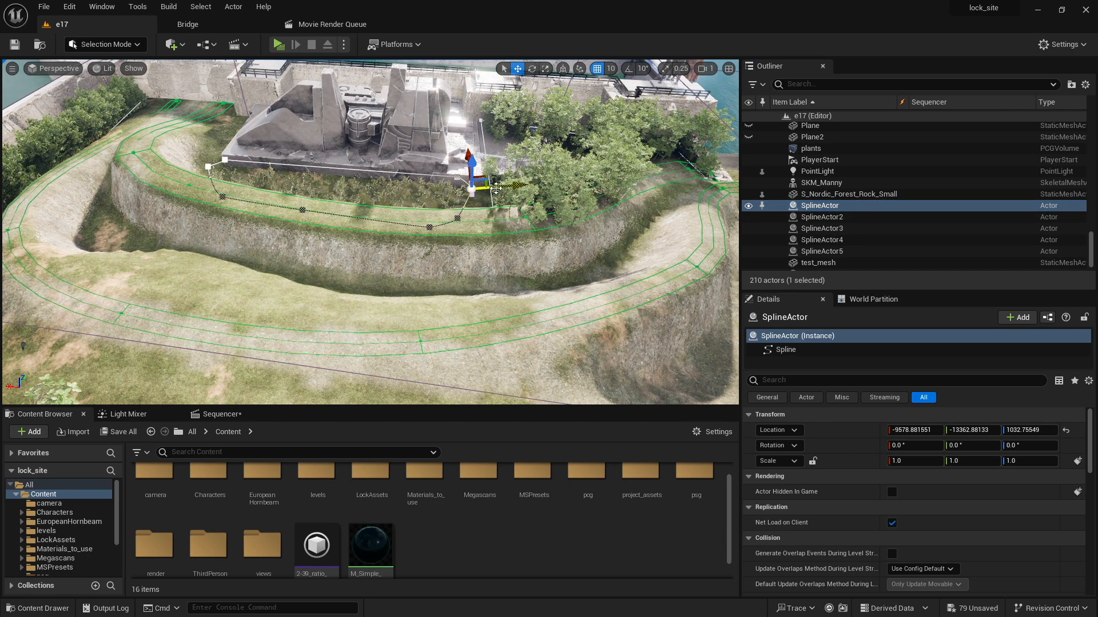
left_click_drag(502, 185, 522, 184)
left_click(460, 216)
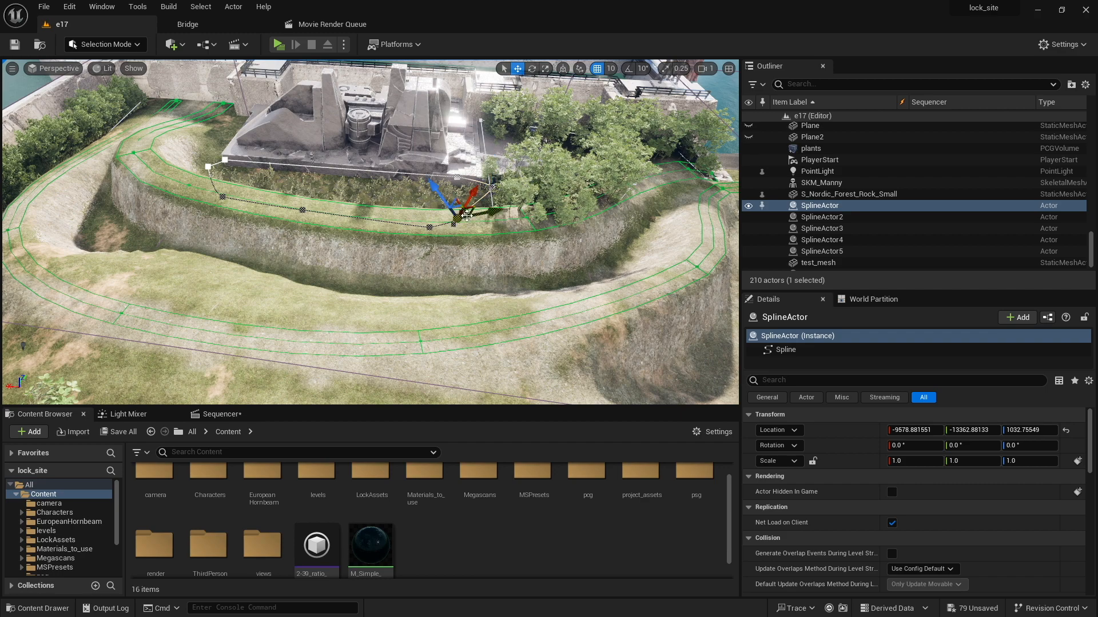
right_click_drag(461, 208, 498, 208)
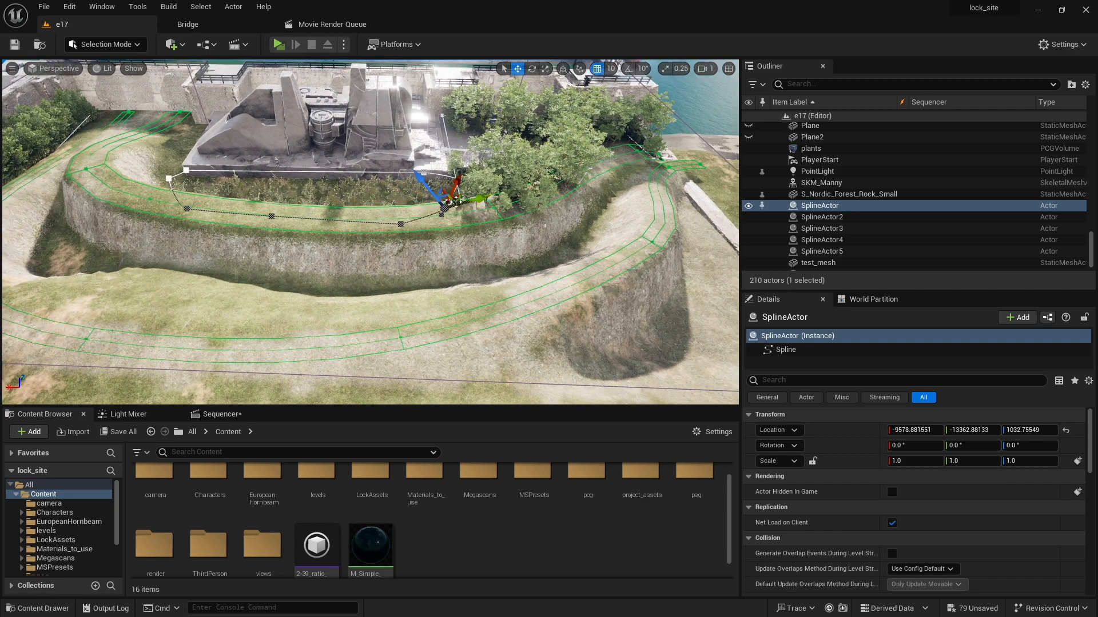
mouse_move(409, 189)
right_mouse_down()
mouse_move(341, 175)
mouse_move(401, 189)
right_mouse_up()
key("s")
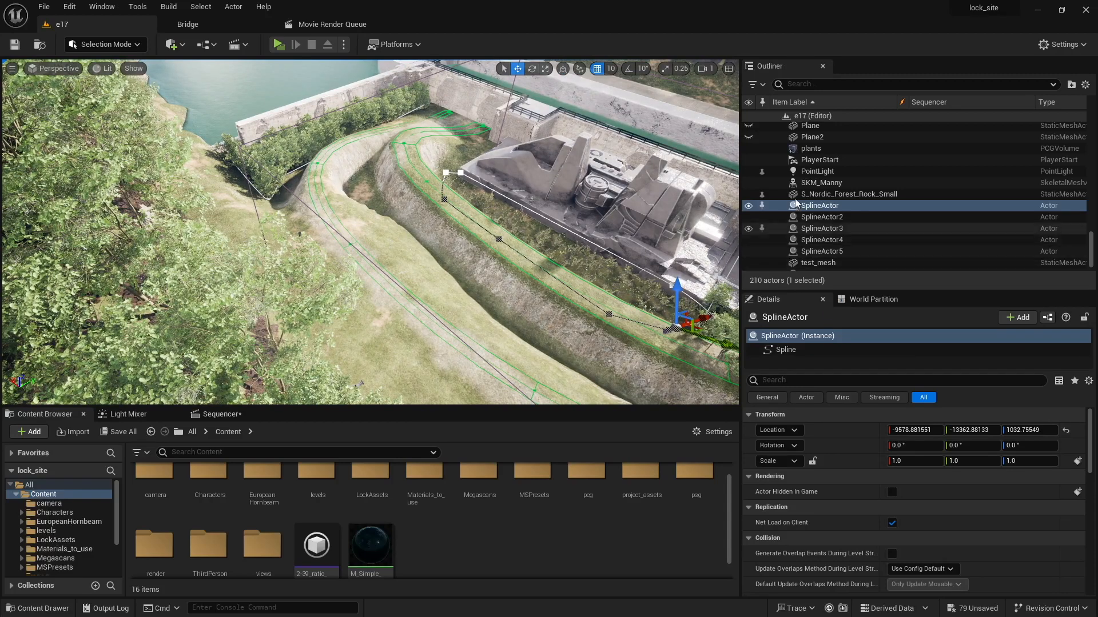
Step: Show the water Plane and lower it into the channel between the ridges, to a location of about -9023, -14411, 1150
left_click(749, 127)
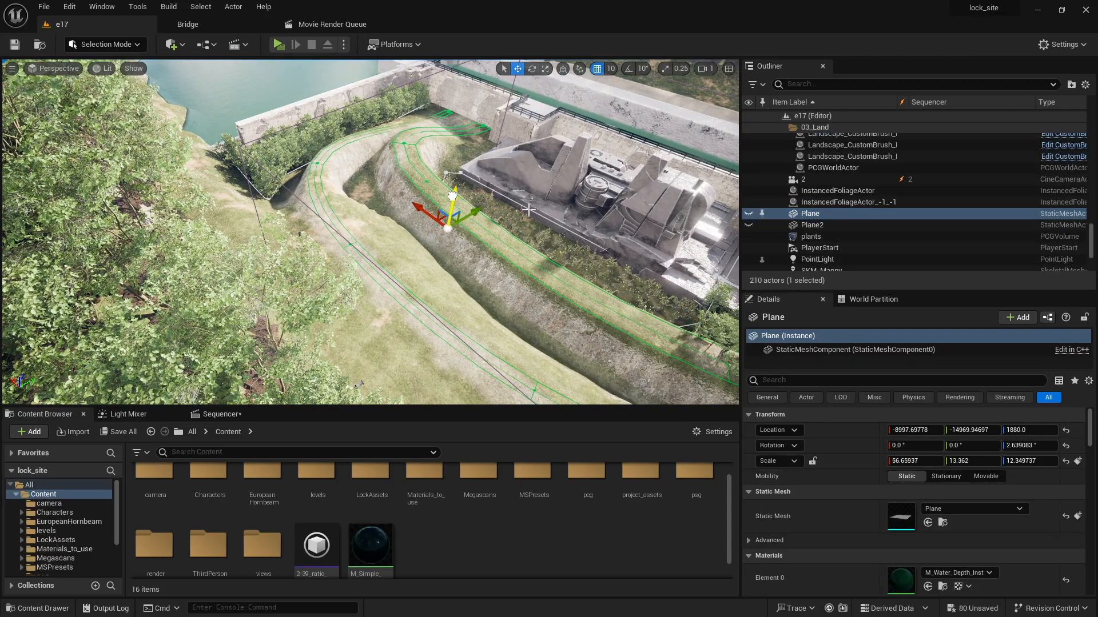
left_click(748, 213)
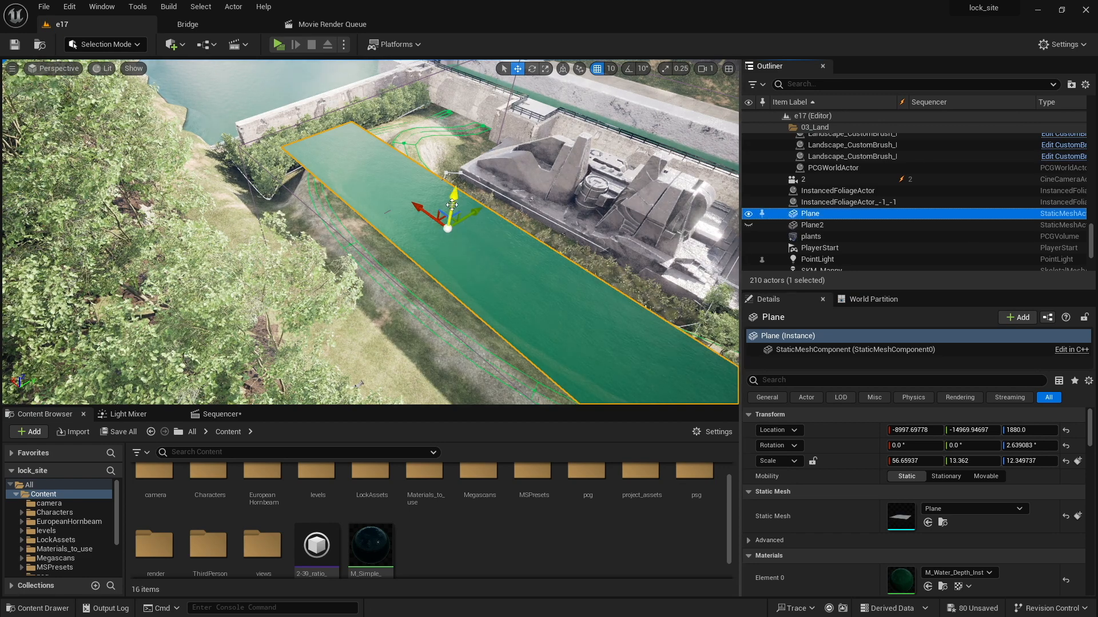
left_click_drag(452, 204, 495, 229)
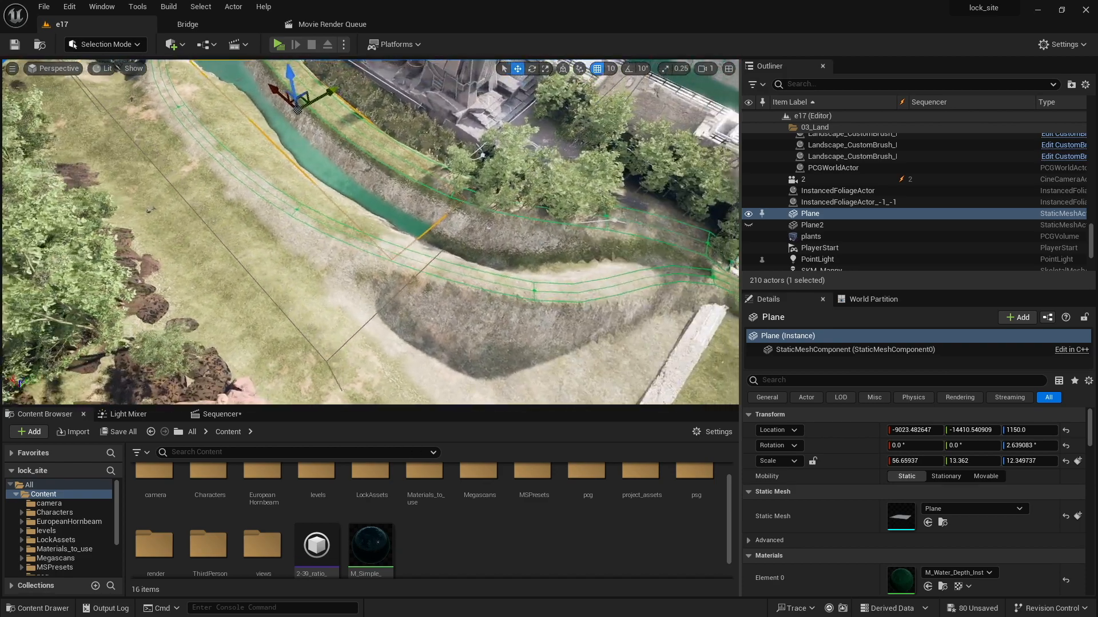
key("Escape")
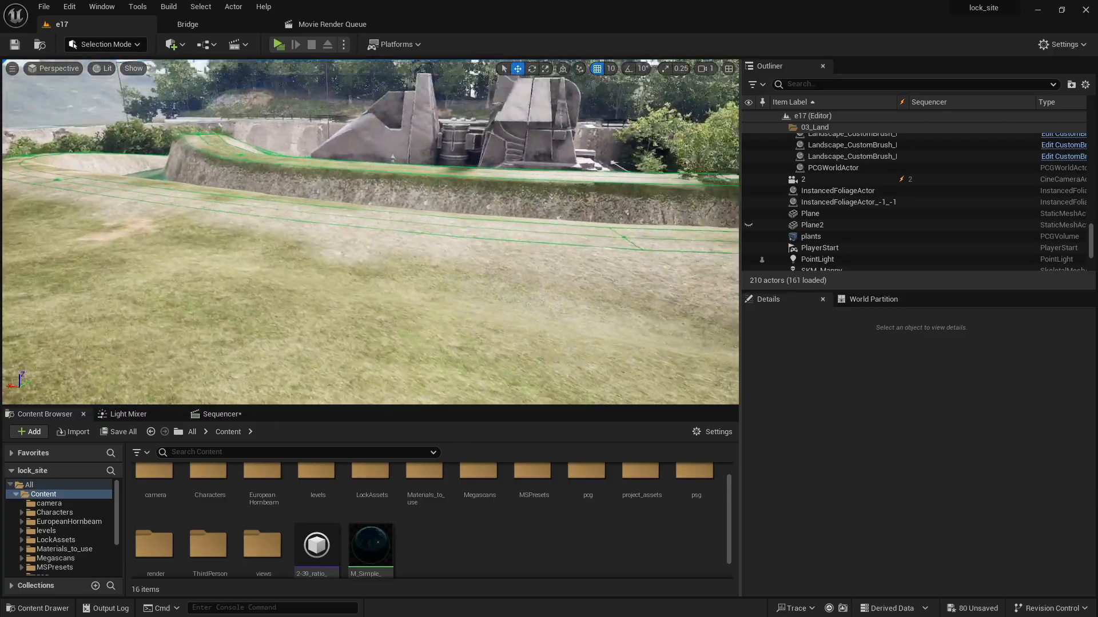
Step: Return to landscape spline editing and select all seven segments of the outer ridge spline
right_click_drag(371, 231, 480, 163)
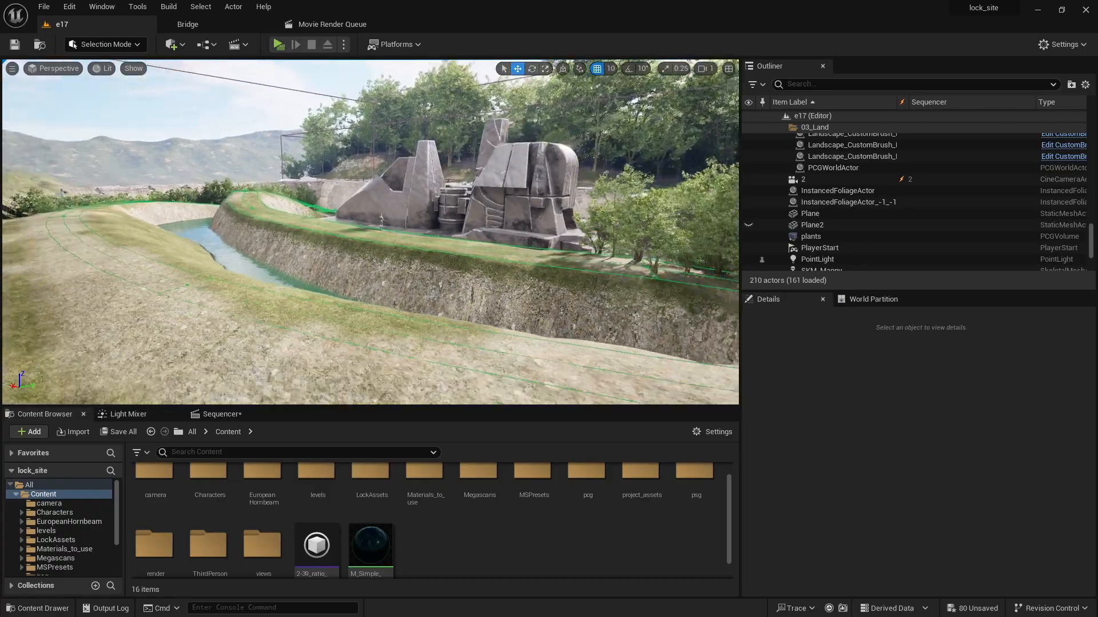
right_click_drag(371, 232, 406, 306)
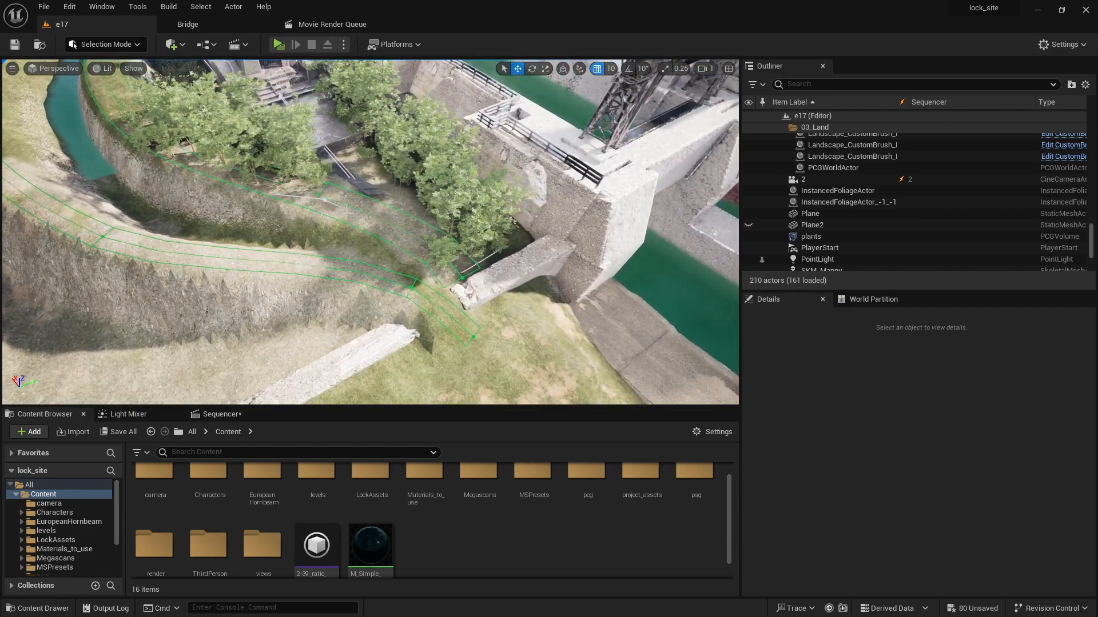
right_click_drag(305, 129, 149, 109)
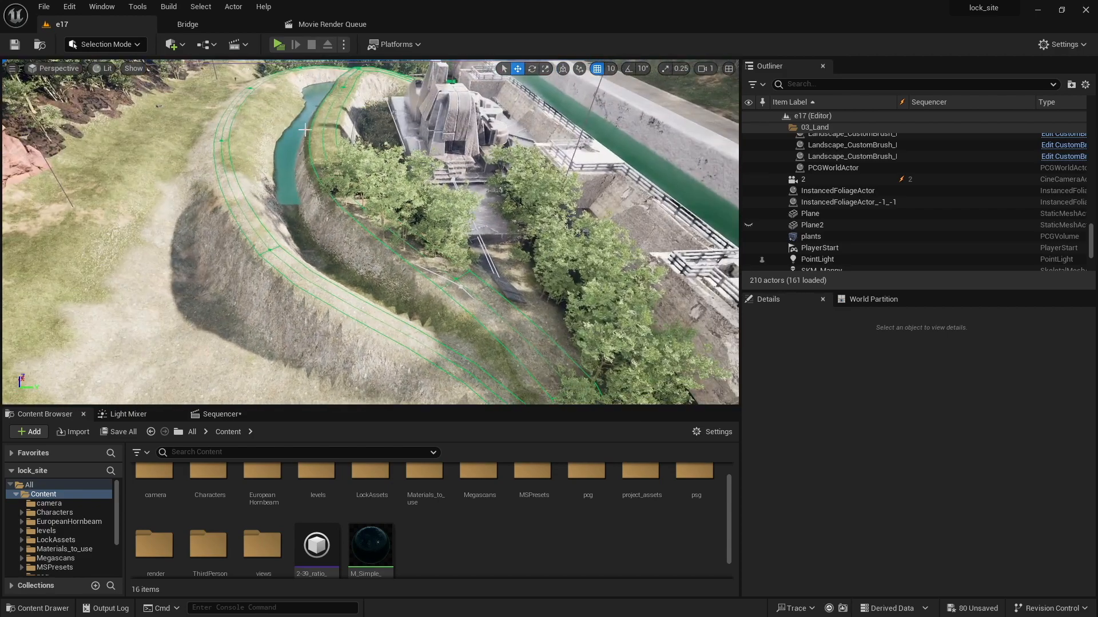
left_click(117, 46)
left_click(109, 75)
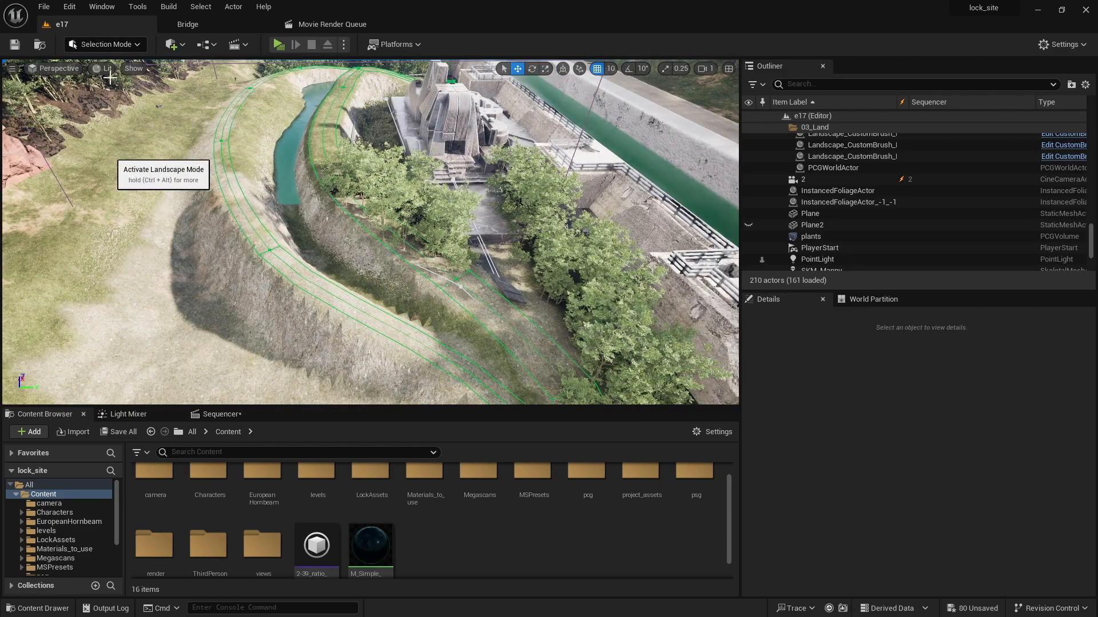
right_click_drag(366, 217, 527, 307)
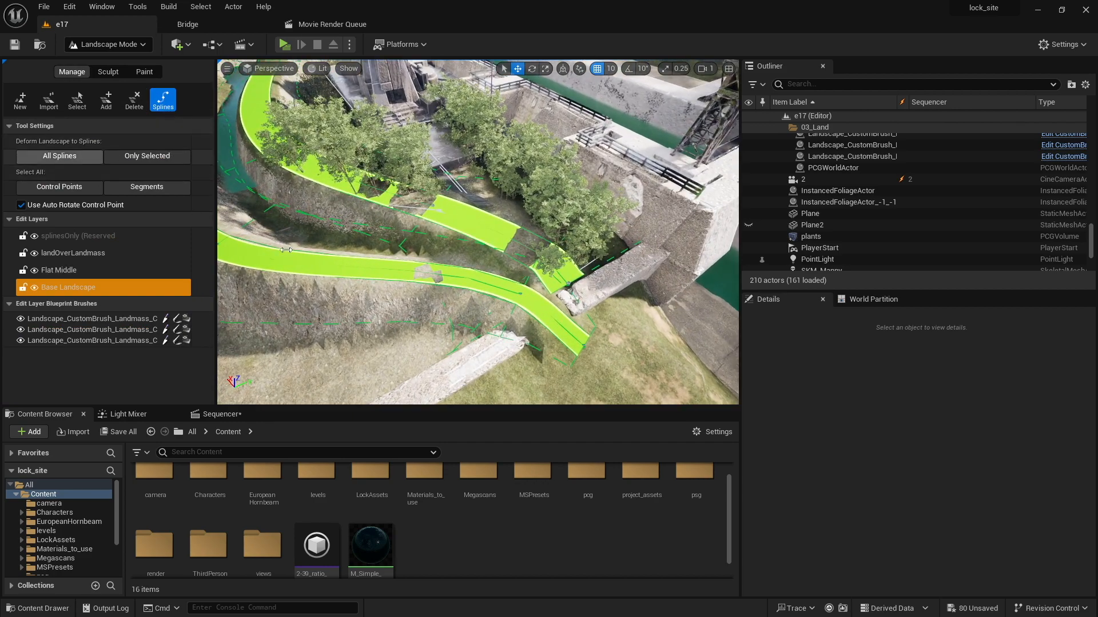
left_click(535, 309)
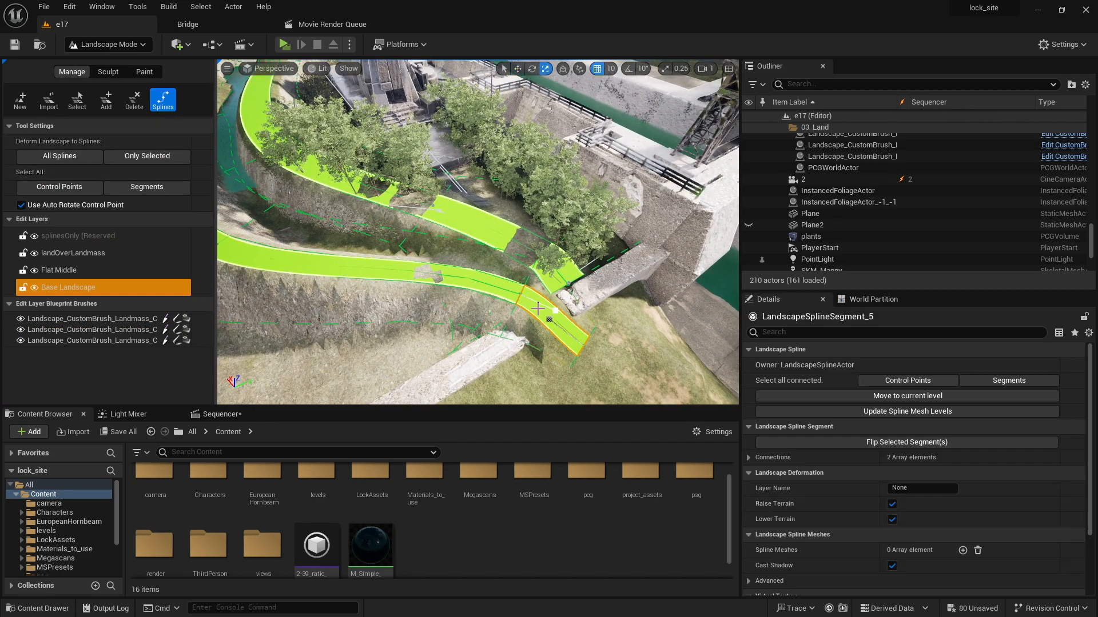
left_click(478, 285, "shift")
right_click_drag(366, 267, 307, 215)
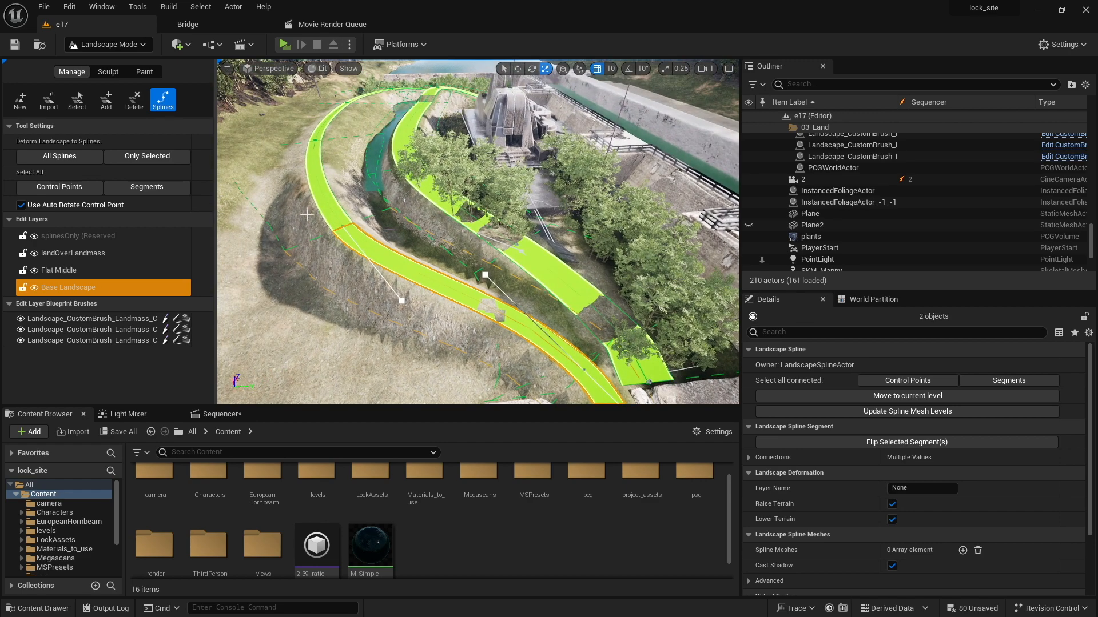
left_click(308, 162, "shift")
left_click(325, 122, "shift")
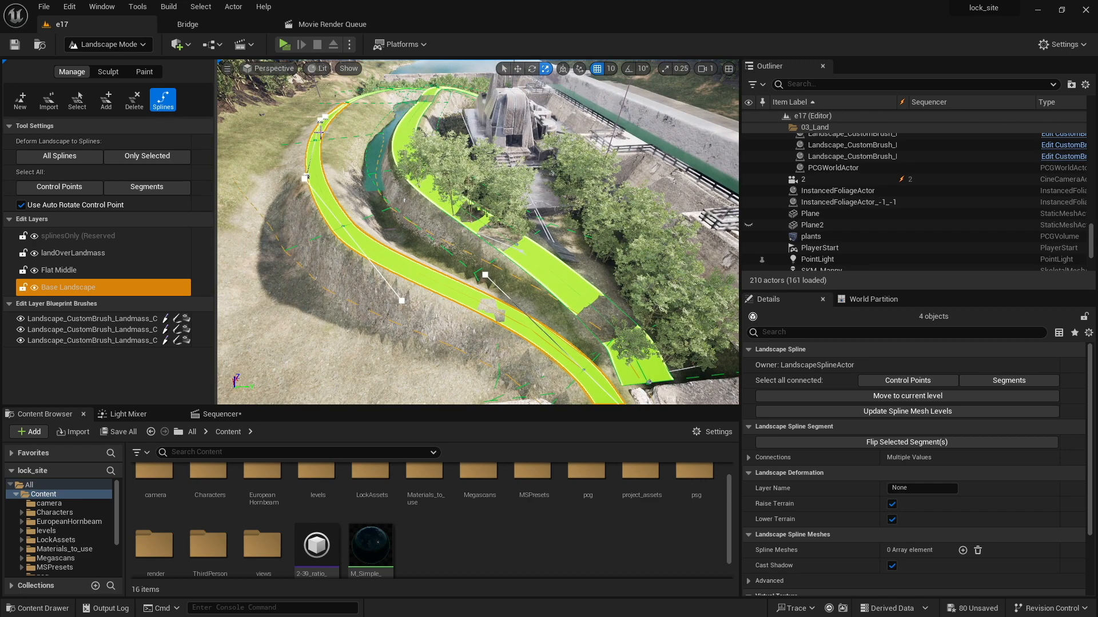
right_click_drag(325, 122, 283, 72)
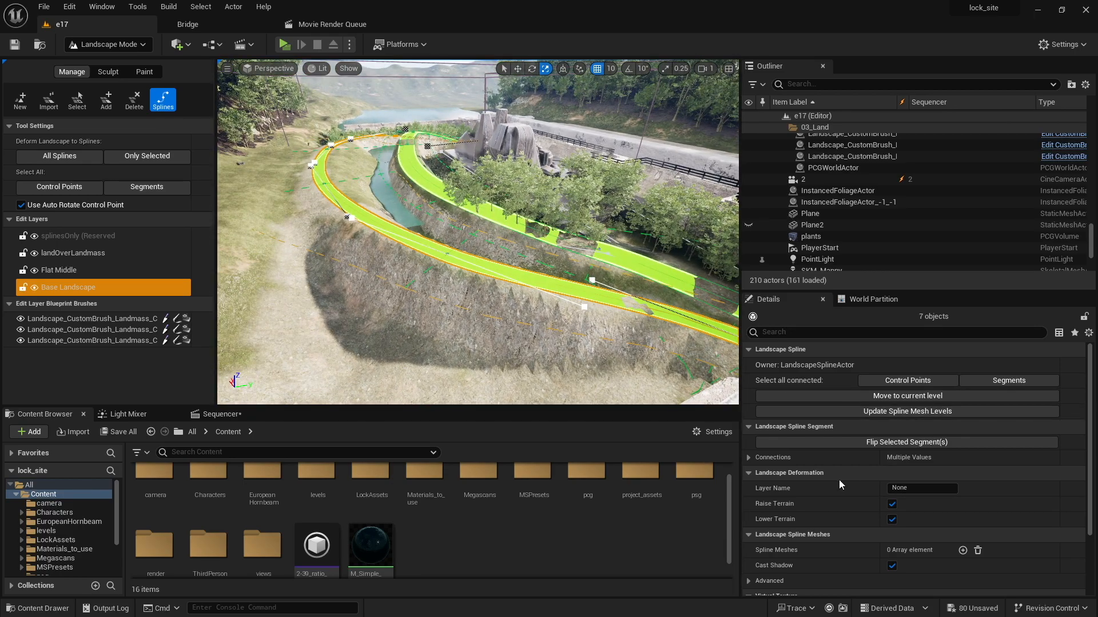
Step: Filter the selected segments' properties by "mesh" and add one Spline Meshes array element
scroll(838, 479, "down", 5)
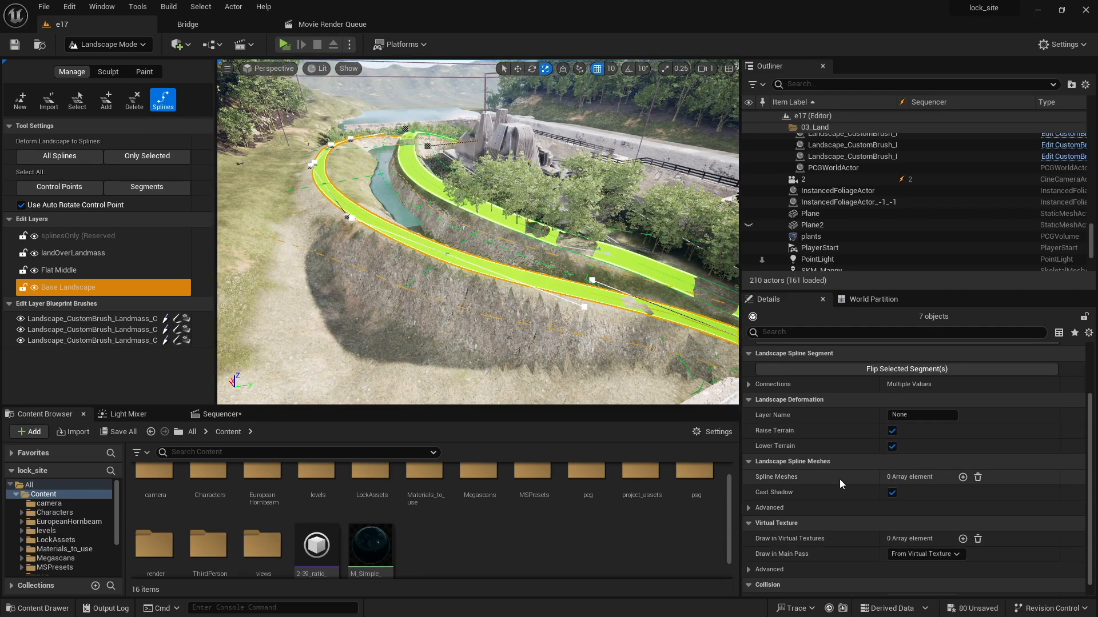
scroll(554, 320, "up", 3)
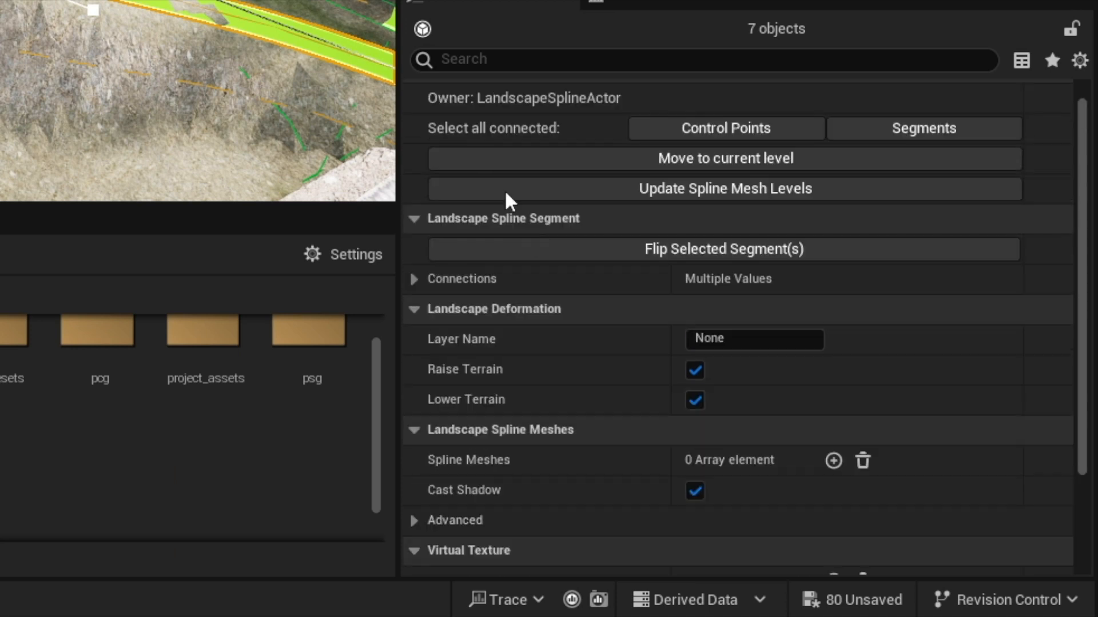
left_click(457, 62)
type("mesh")
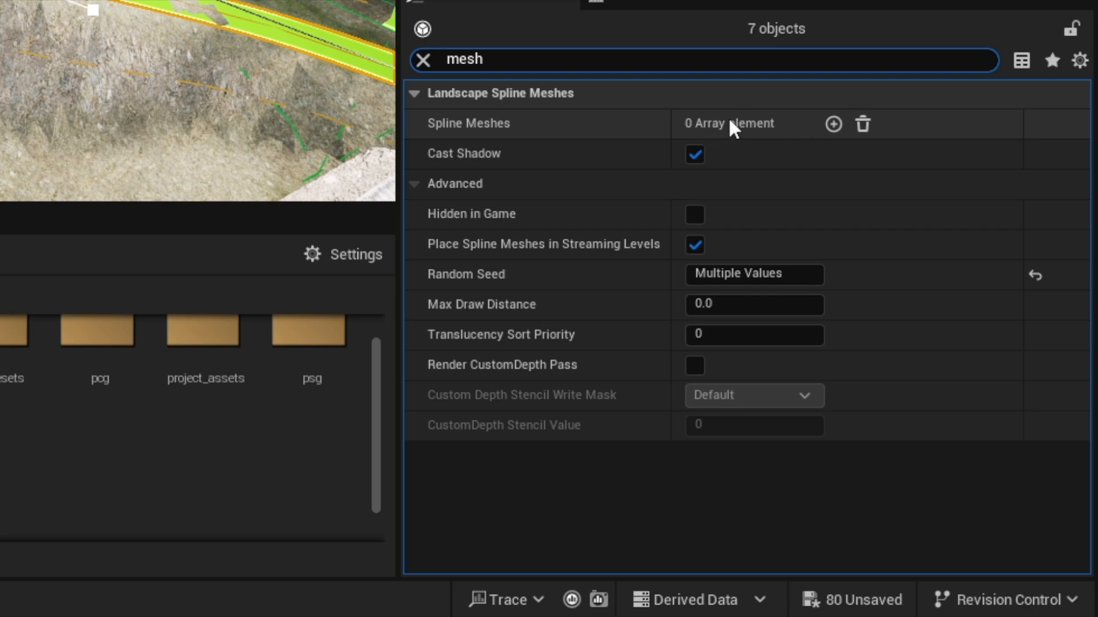
left_click(834, 121)
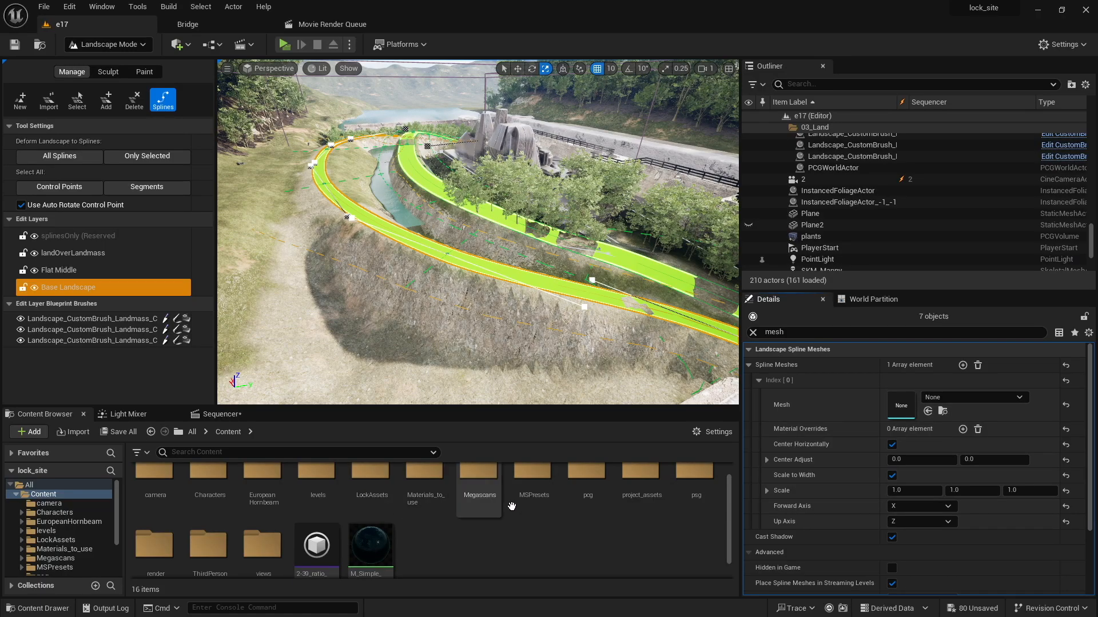
Step: Assign the S_Modular_Concrete_Median_vcrnfetdw static mesh from the Megascans 3D_Assets folder as the segments' spline mesh
double_click(478, 477)
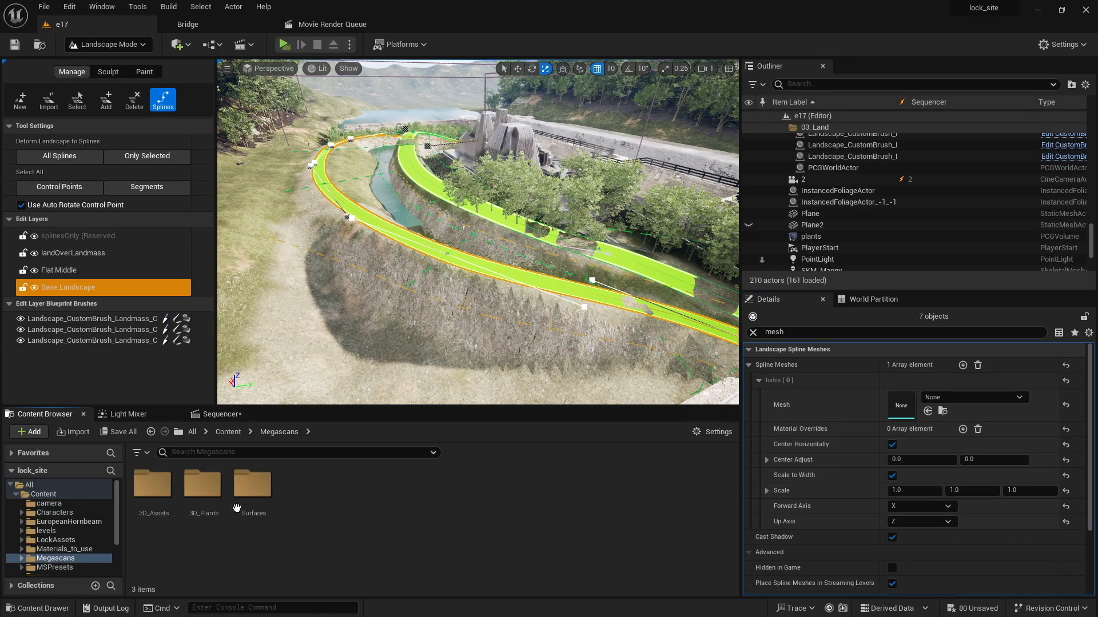
double_click(155, 488)
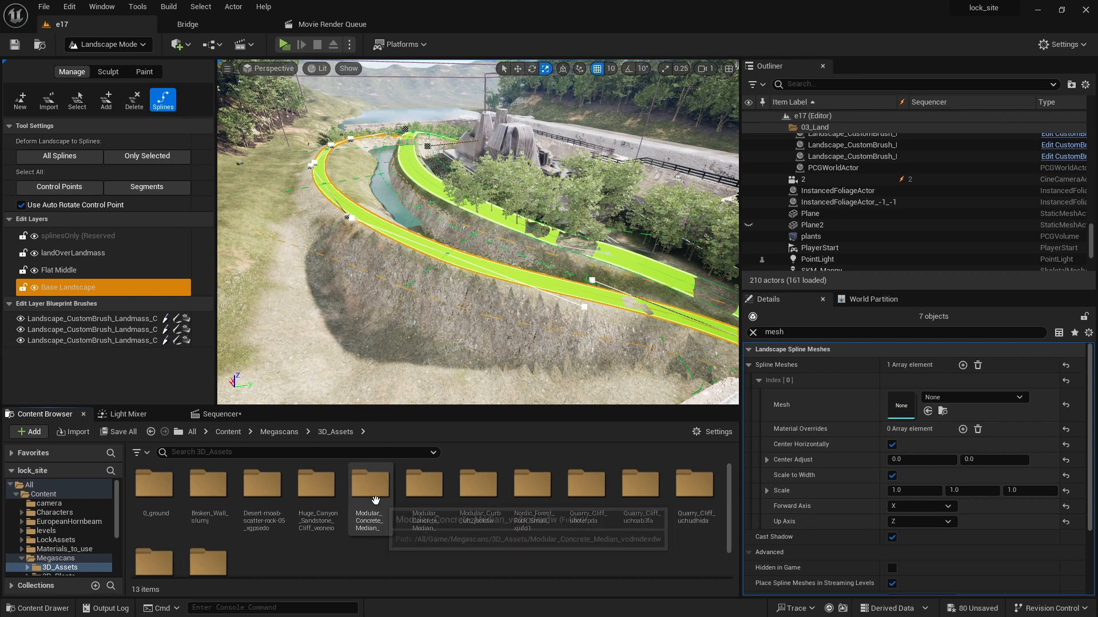
double_click(434, 503)
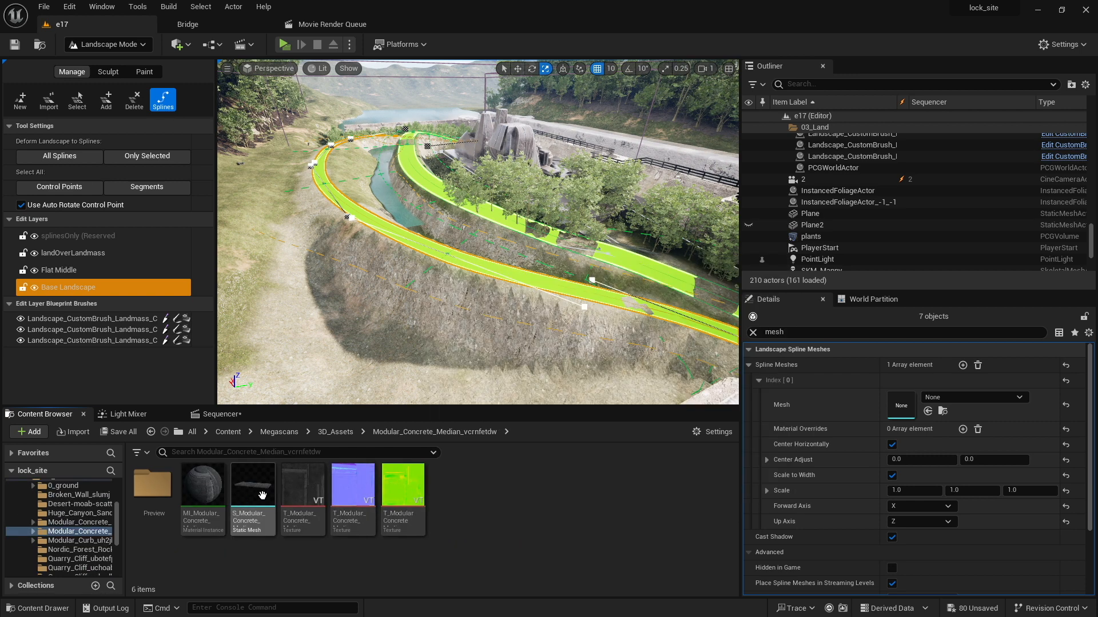
left_click_drag(262, 496, 901, 407)
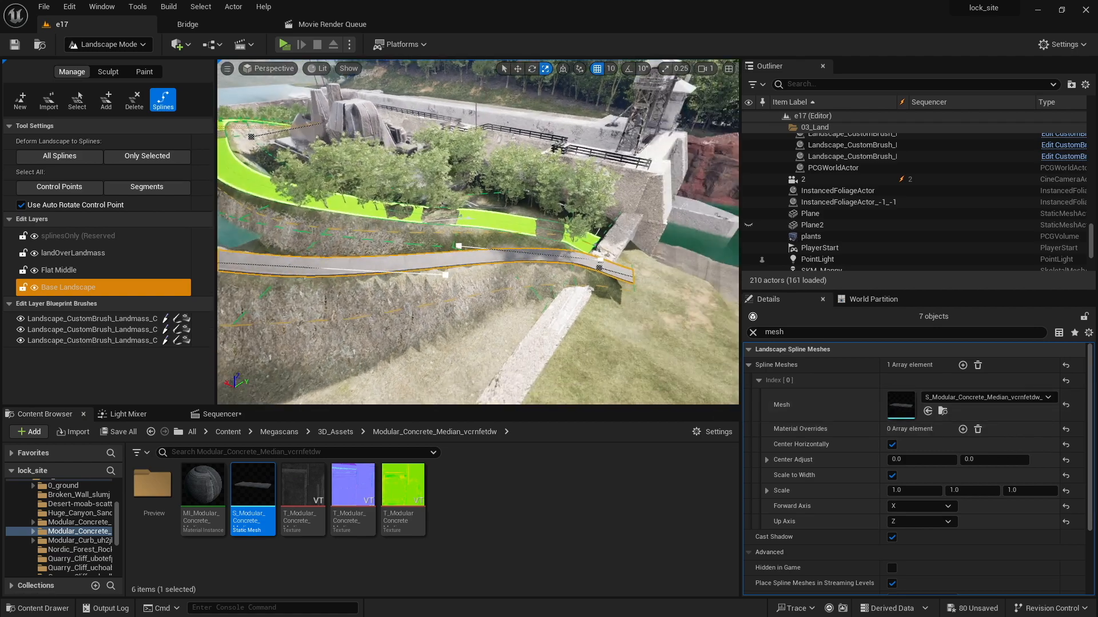
Step: Hide the editor overlays, switch to Selection mode and examine the concrete path along the outer ridge
right_click_drag(478, 232, 478, 275)
right_click_drag(432, 310, 432, 298)
key("g")
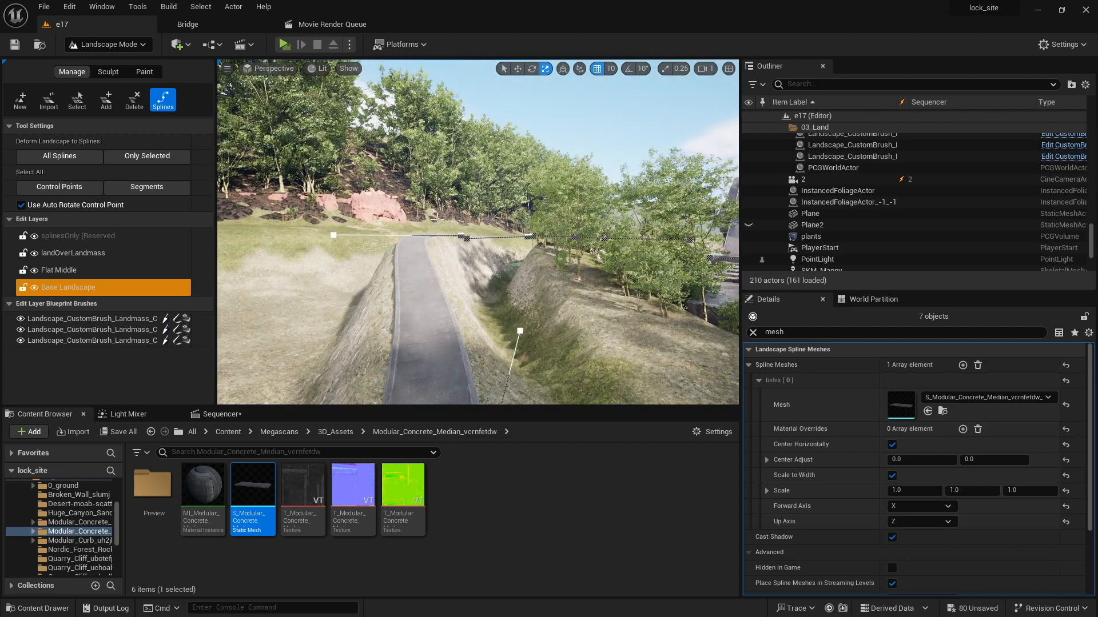
left_click(106, 44)
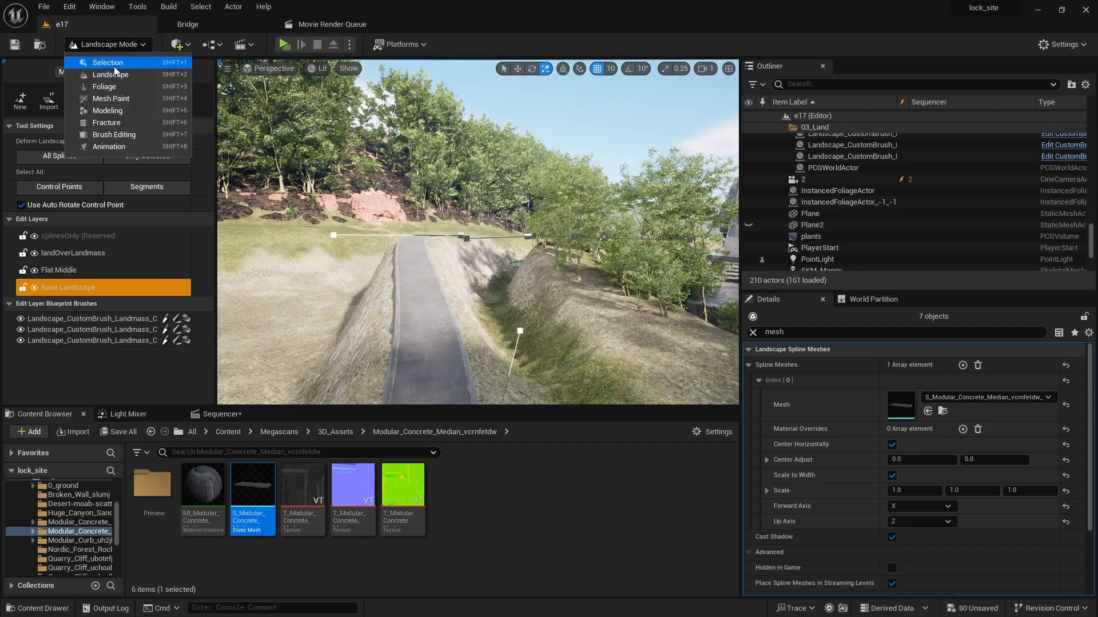
left_click(112, 63)
right_click_drag(432, 311, 432, 311)
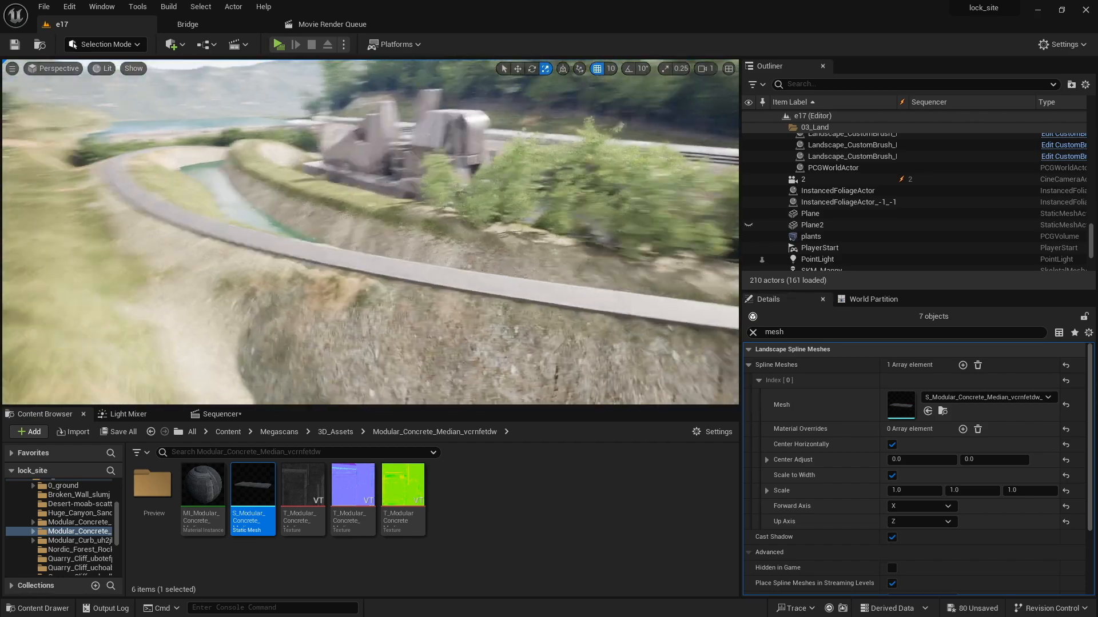
Step: Return to landscape spline editing, select the outer spline's control point midway along the concrete path, move it away from the channel and raise it
left_click(99, 47)
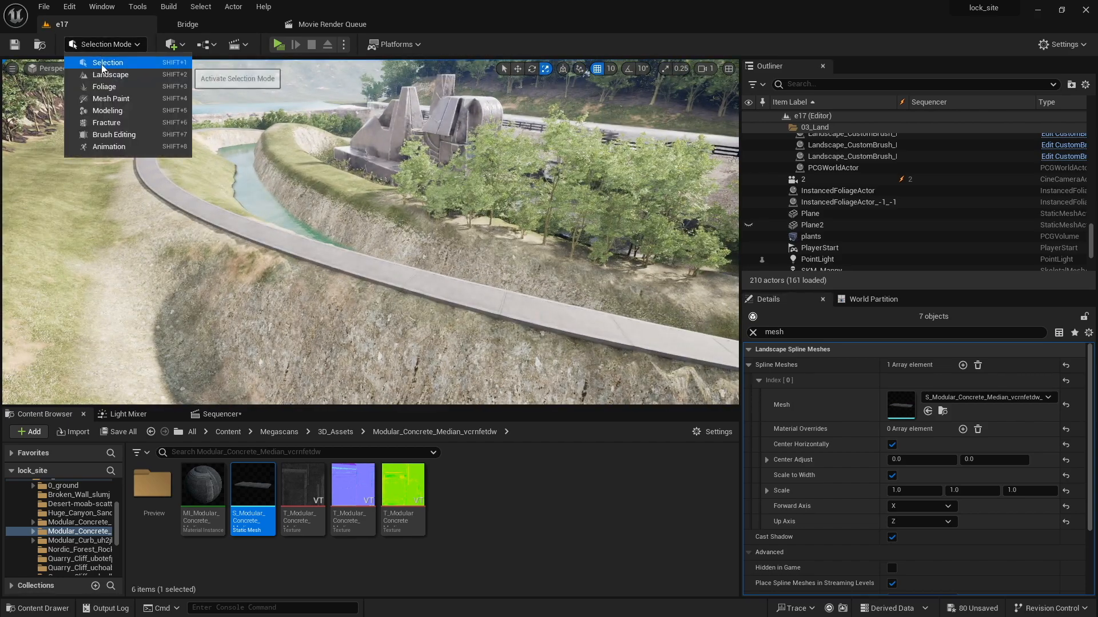
left_click(107, 77)
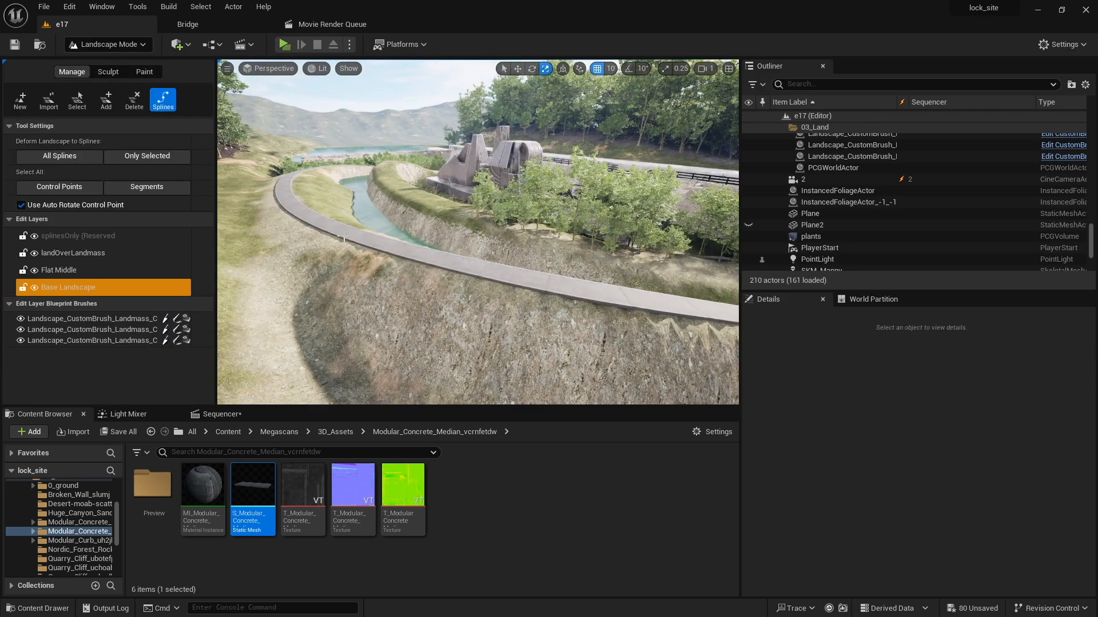
right_click_drag(478, 232, 497, 266)
left_click(454, 248)
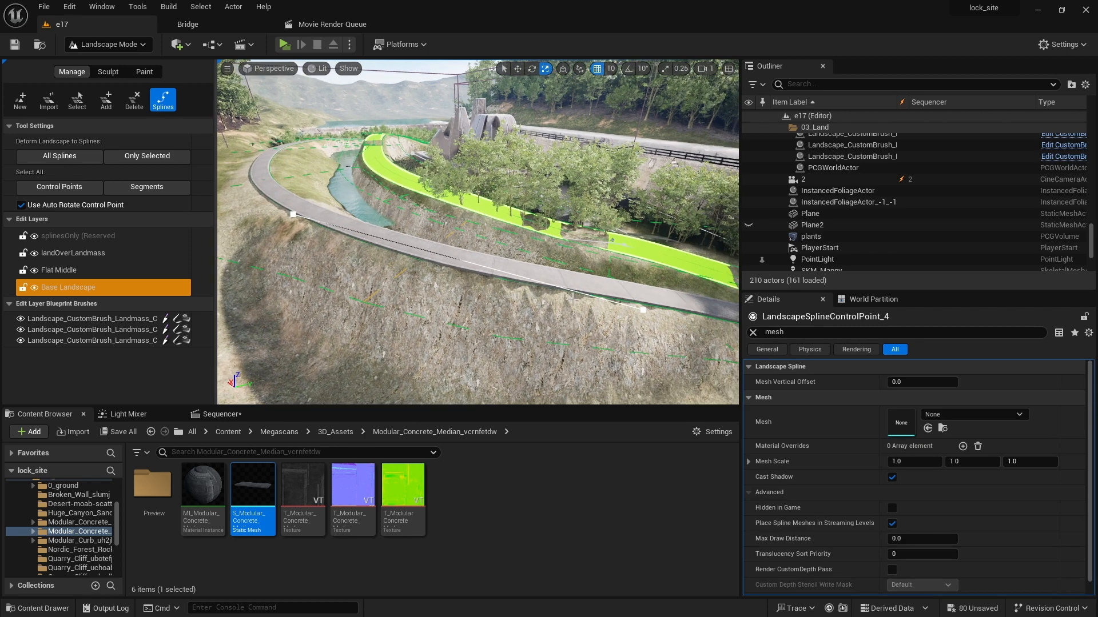
key("w")
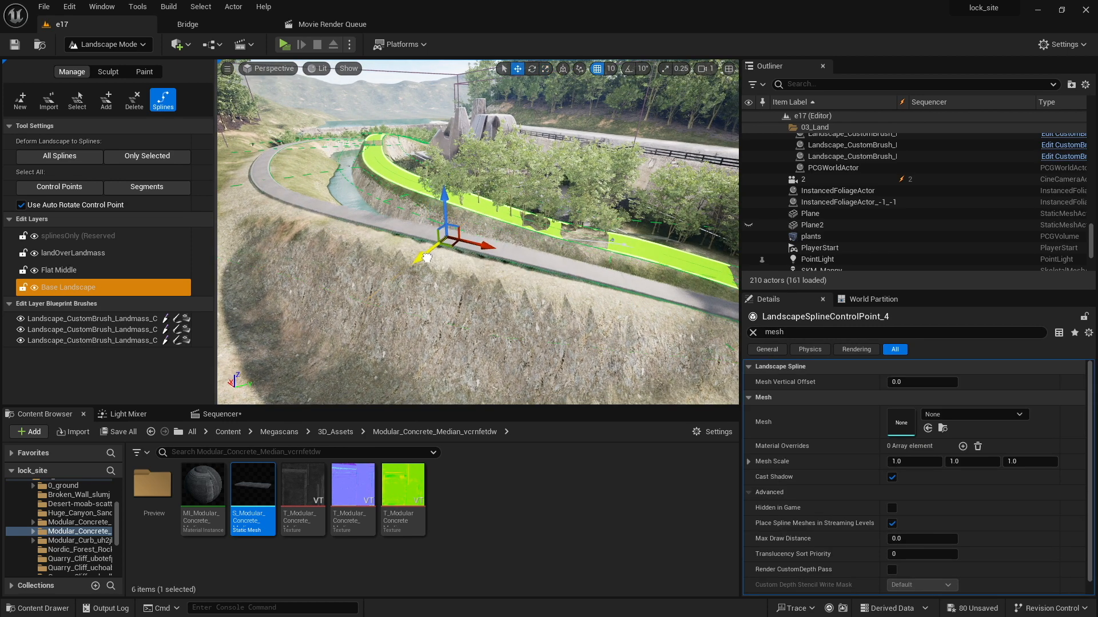
left_click_drag(399, 273, 426, 257)
left_click_drag(377, 282, 351, 295)
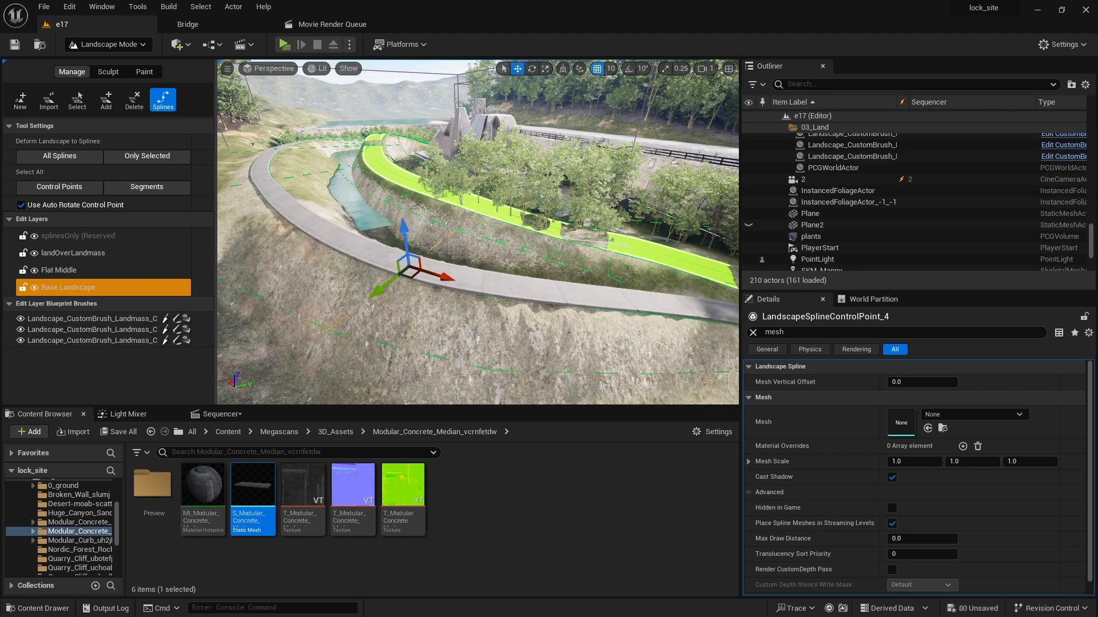
left_click_drag(404, 232, 402, 178)
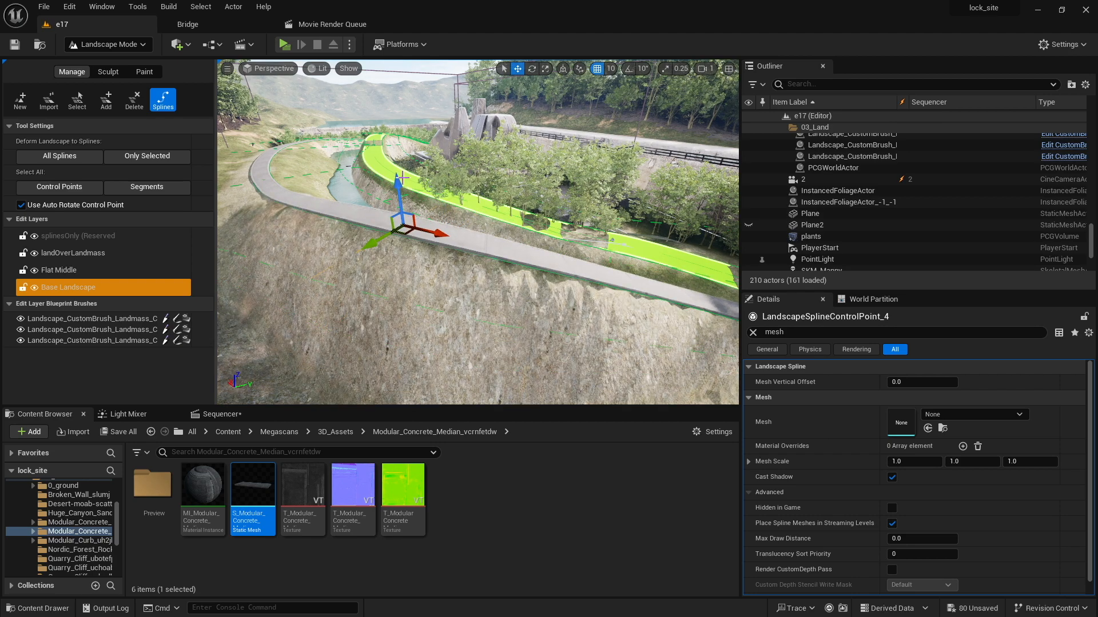
Step: Examine the concrete path and the slope below the moved control point from the lock side and from farther back
right_click_drag(399, 191, 334, 198)
right_click_drag(409, 273, 518, 276)
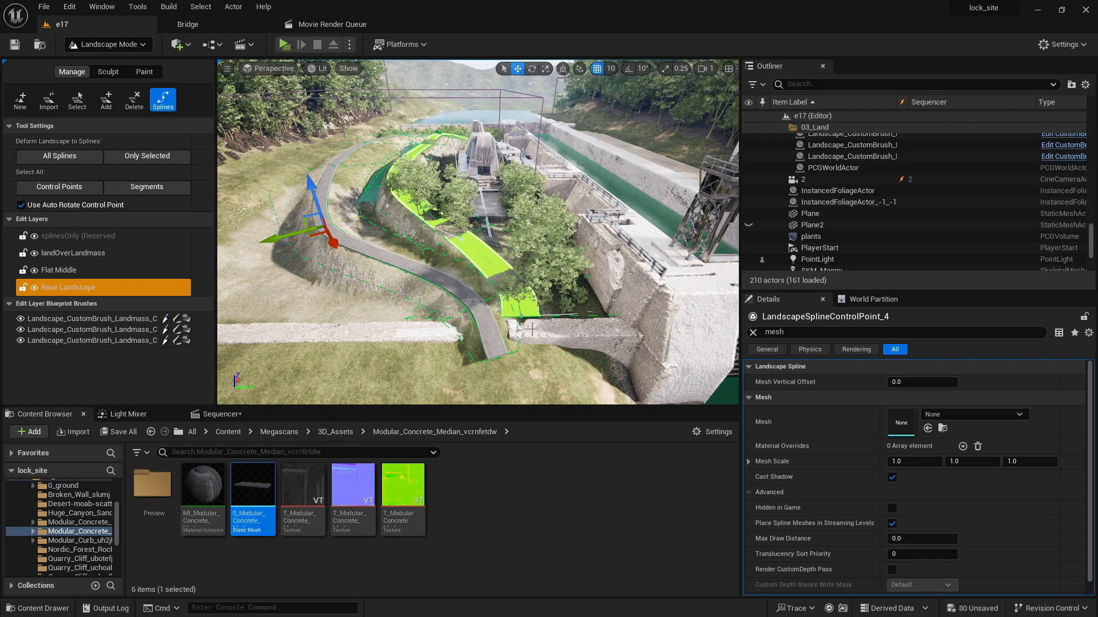
key("w")
right_click_drag(516, 290, 471, 275)
key("a")
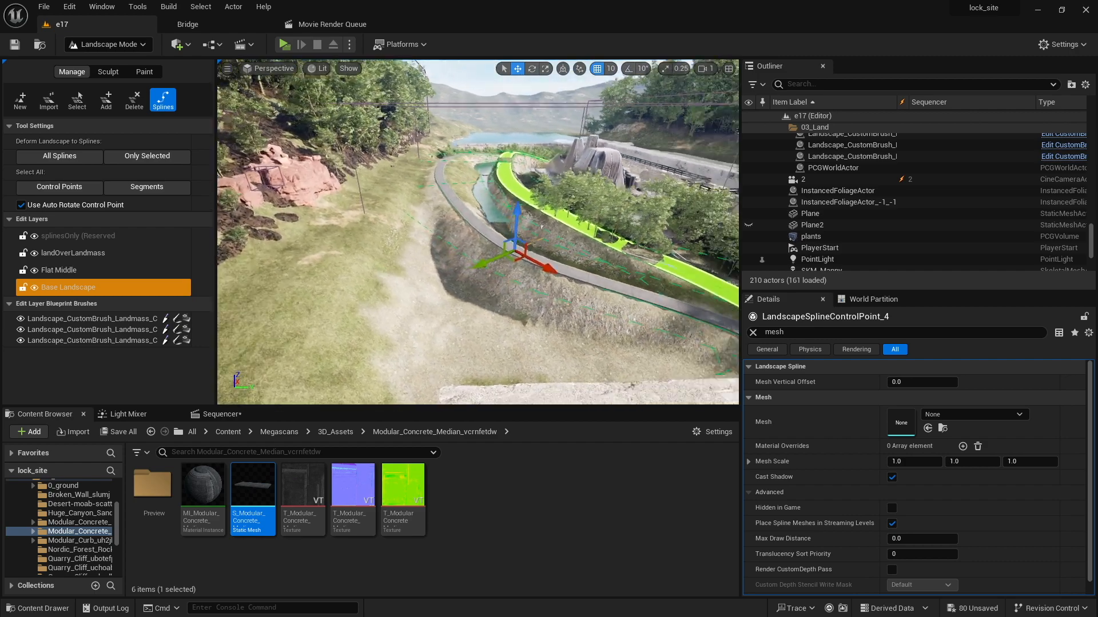
mouse_move(541, 227)
right_mouse_down()
mouse_move(672, 229)
mouse_move(552, 224)
right_mouse_up()
key("s")
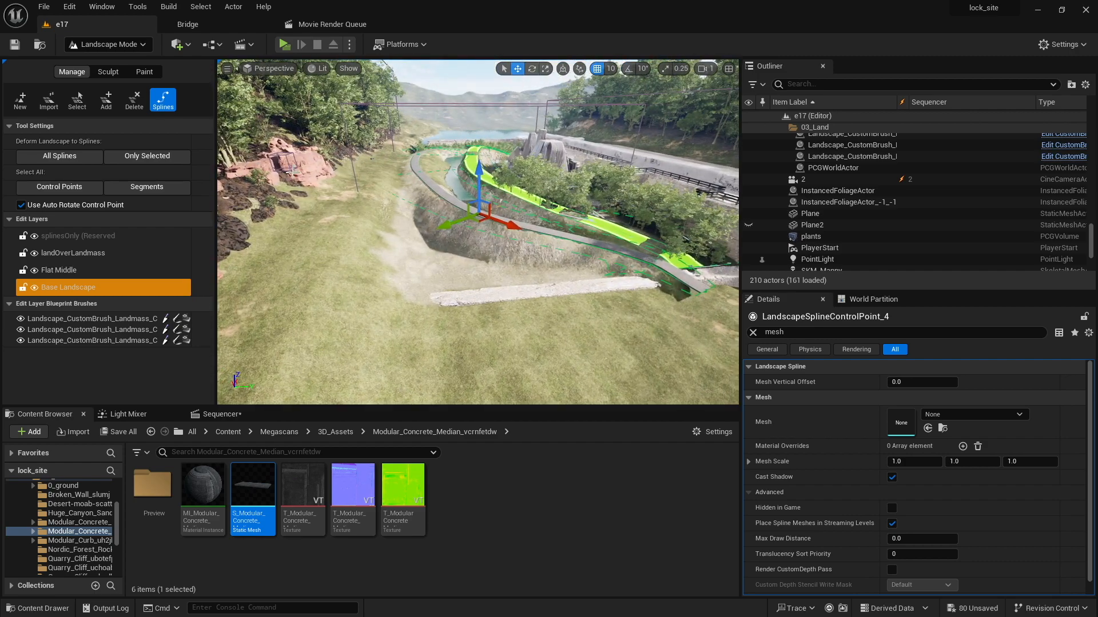
Step: Switch landscape editing from splines to the Blueprint brush sculpting tool and inspect the ridges and water channel from the far bend
left_click(104, 72)
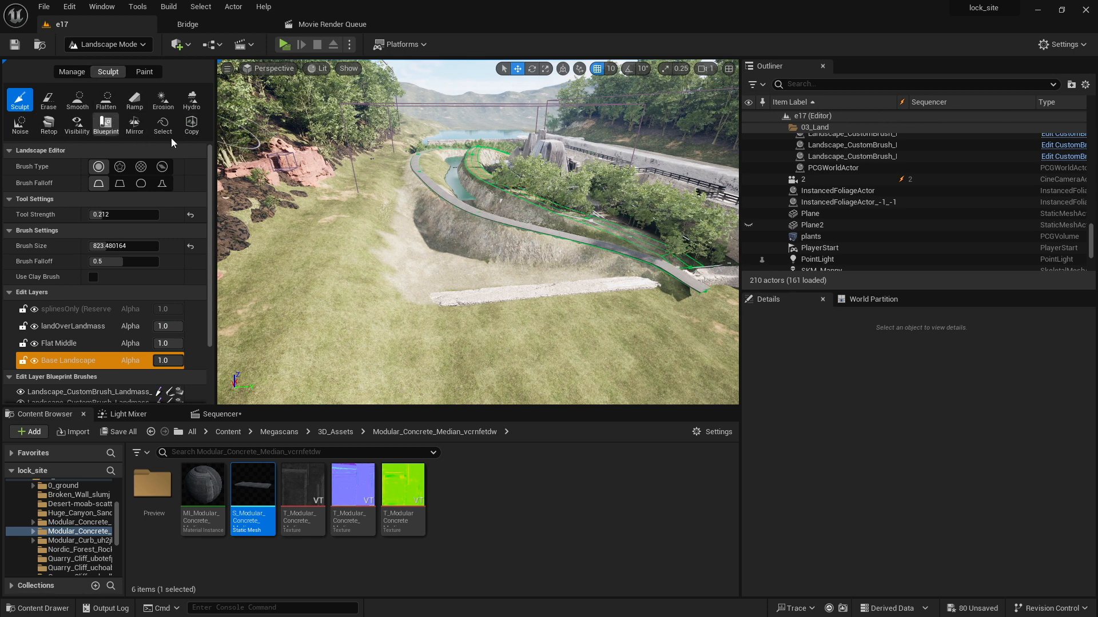
left_click(107, 125)
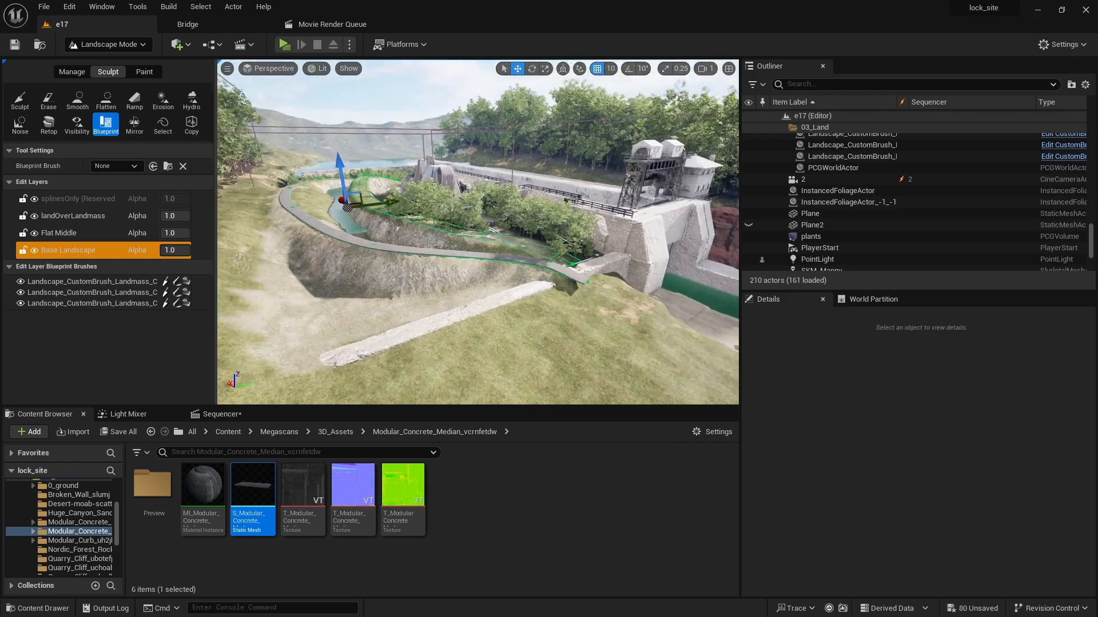
key("w")
right_click_drag(478, 231, 623, 200)
key("a")
key("a")
key("a")
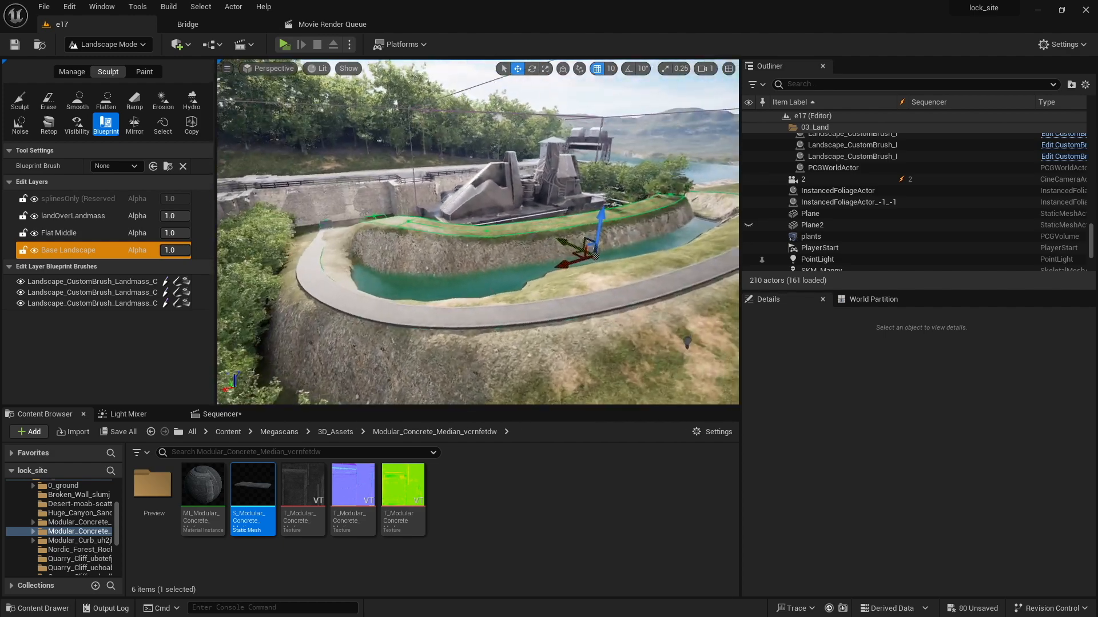